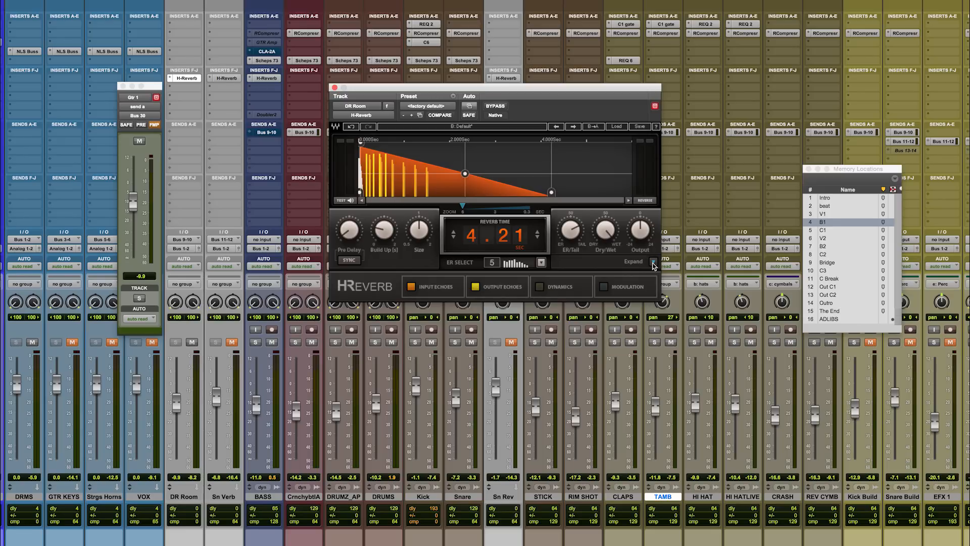
Expand the H-Reverb controls and look through the Envelope and LFO displays, ending on the Damping display.
{"action": "left_click", "coordinate": [653, 262]}
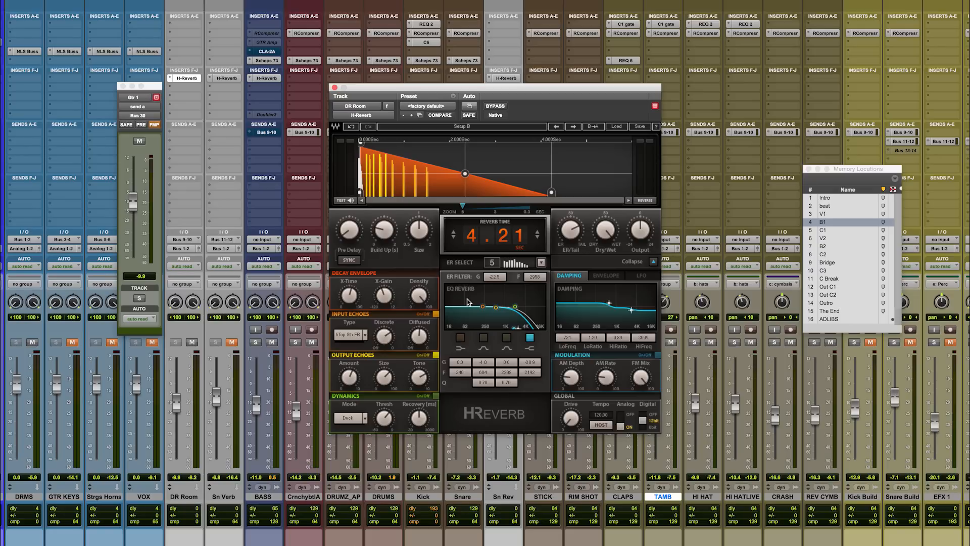
{"action": "left_click", "coordinate": [613, 277]}
{"action": "left_click", "coordinate": [643, 277]}
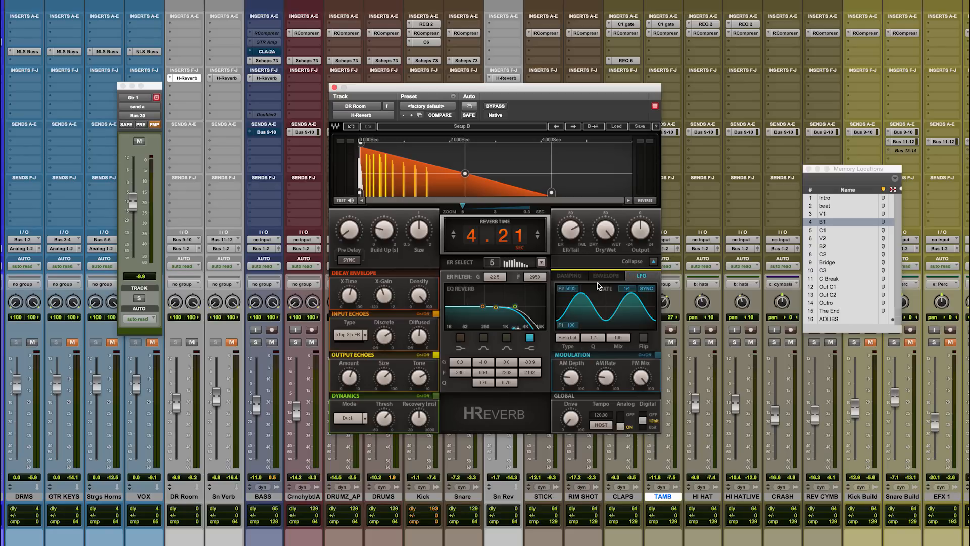
{"action": "left_click", "coordinate": [573, 277]}
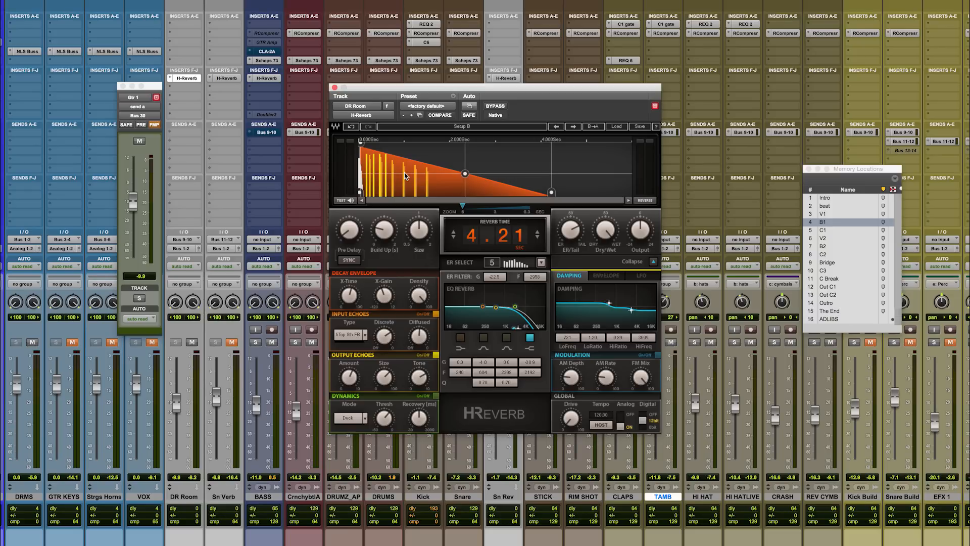
Zoom the reverb graph in on the early reflections and raise the reverb Size to about 1.18.
{"action": "mouse_move", "coordinate": [465, 209]}
{"action": "left_click_drag", "start_coordinate": [463, 207], "coordinate": [527, 207]}
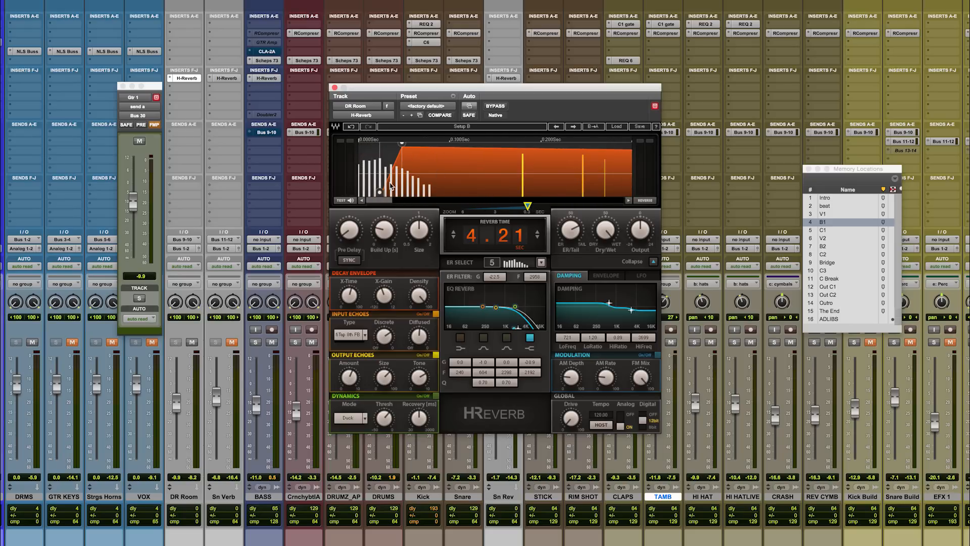
{"action": "mouse_move", "coordinate": [419, 230]}
{"action": "mouse_move", "coordinate": [419, 230]}
{"action": "left_mouse_down"}
{"action": "mouse_move", "coordinate": [419, 214]}
{"action": "mouse_move", "coordinate": [422, 283]}
{"action": "mouse_move", "coordinate": [419, 241]}
{"action": "left_mouse_up"}
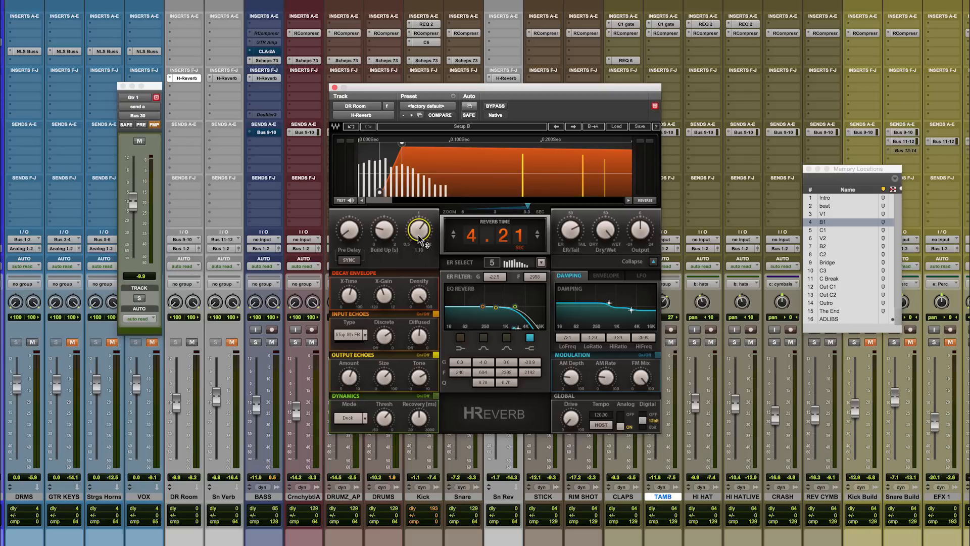
Isolate the early reflections with ER/Tail and step through the early reflection patterns from 1 up to 10.
{"action": "left_click", "coordinate": [570, 230], "text": "alt"}
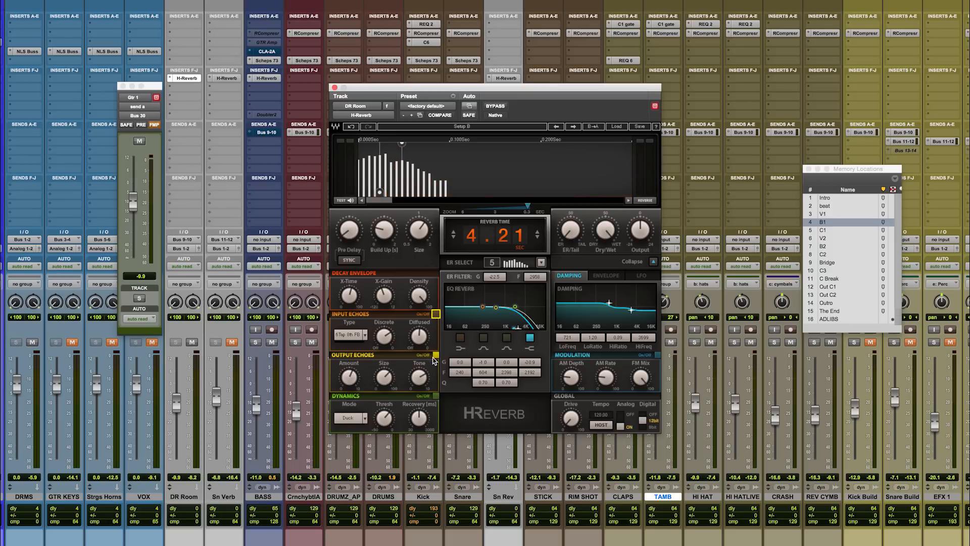
{"action": "mouse_move", "coordinate": [420, 232]}
{"action": "left_click", "coordinate": [541, 263]}
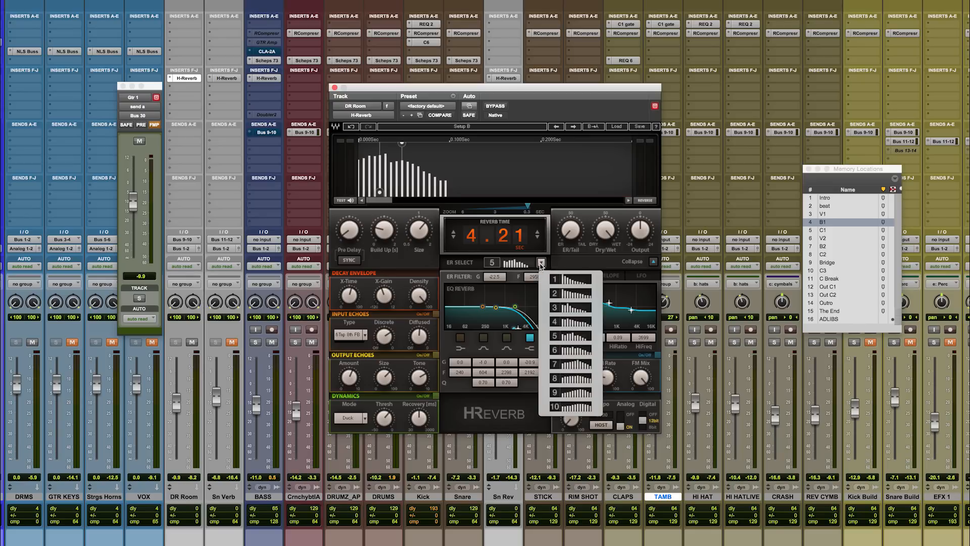
{"action": "left_click", "coordinate": [568, 279]}
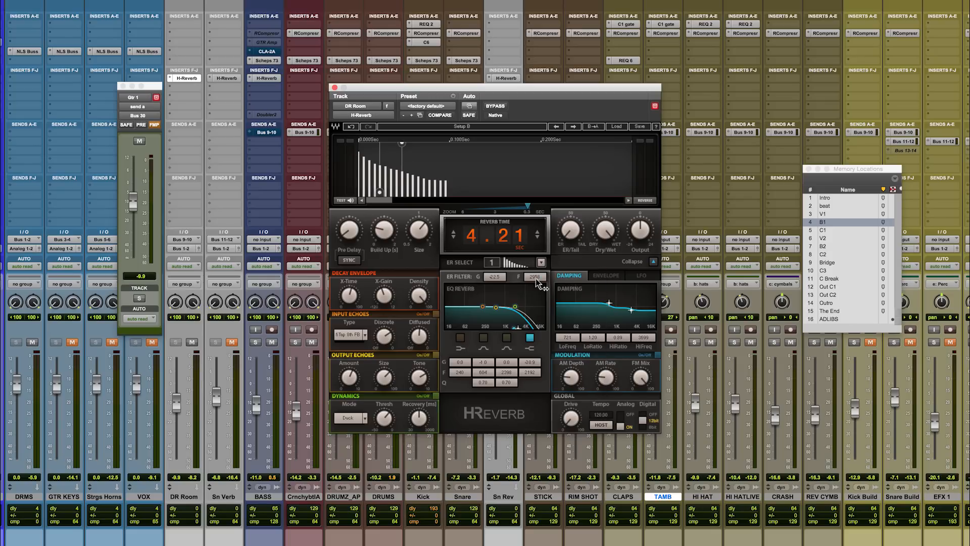
{"action": "left_click", "coordinate": [541, 263]}
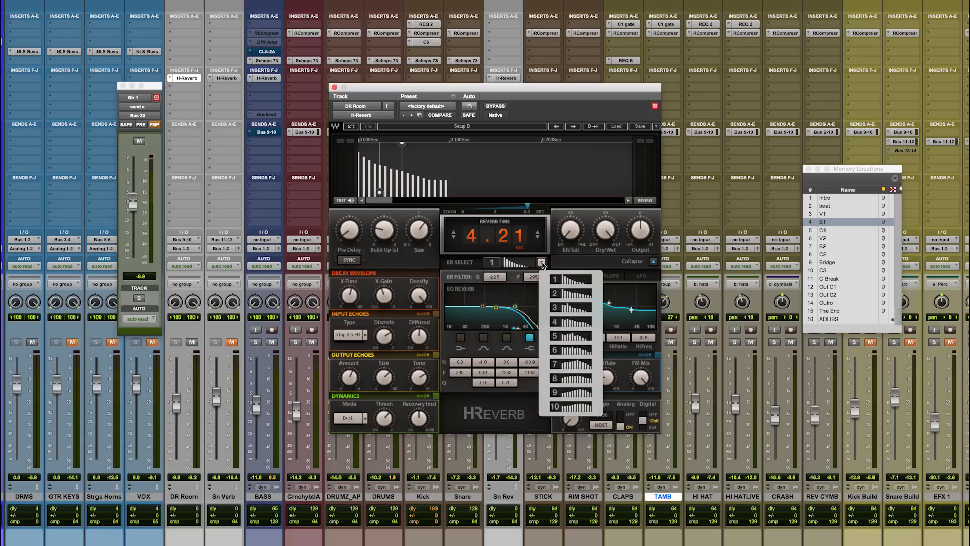
{"action": "left_click", "coordinate": [570, 293]}
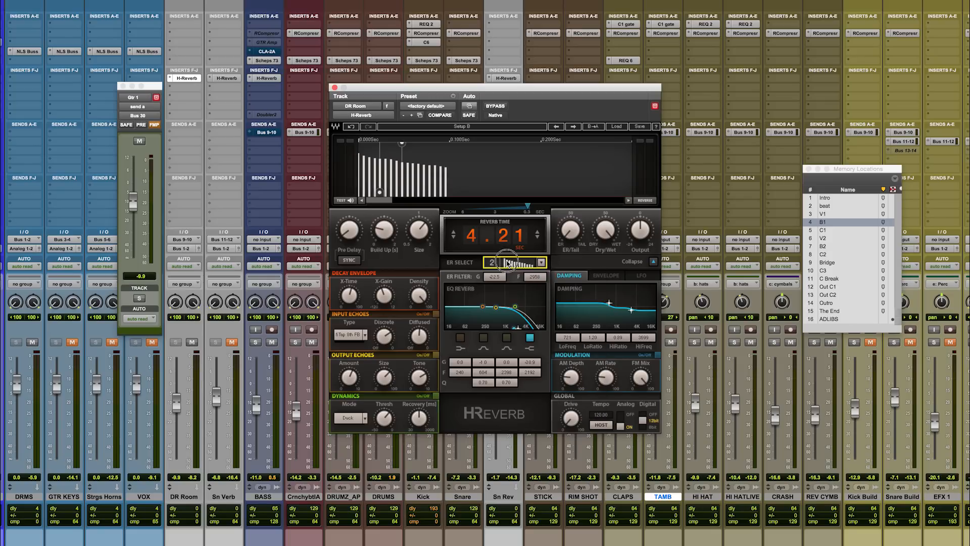
{"action": "scroll", "coordinate": [516, 266], "scroll_direction": "up", "scroll_amount": 3}
{"action": "scroll", "coordinate": [516, 267], "scroll_direction": "up", "scroll_amount": 2}
{"action": "scroll", "coordinate": [517, 266], "scroll_direction": "up", "scroll_amount": 1}
{"action": "scroll", "coordinate": [517, 267], "scroll_direction": "up", "scroll_amount": 1}
Blend the reverb tail back in with ER/Tail and audition the full decay with the test signal.
{"action": "left_click_drag", "start_coordinate": [572, 234], "coordinate": [572, 214]}
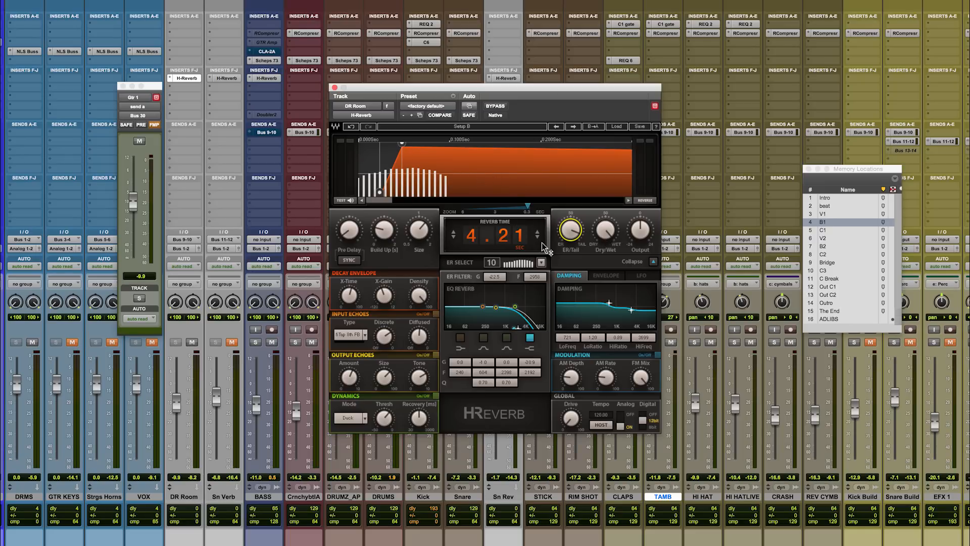
{"action": "left_click_drag", "start_coordinate": [528, 206], "coordinate": [480, 206]}
{"action": "left_click", "coordinate": [342, 201]}
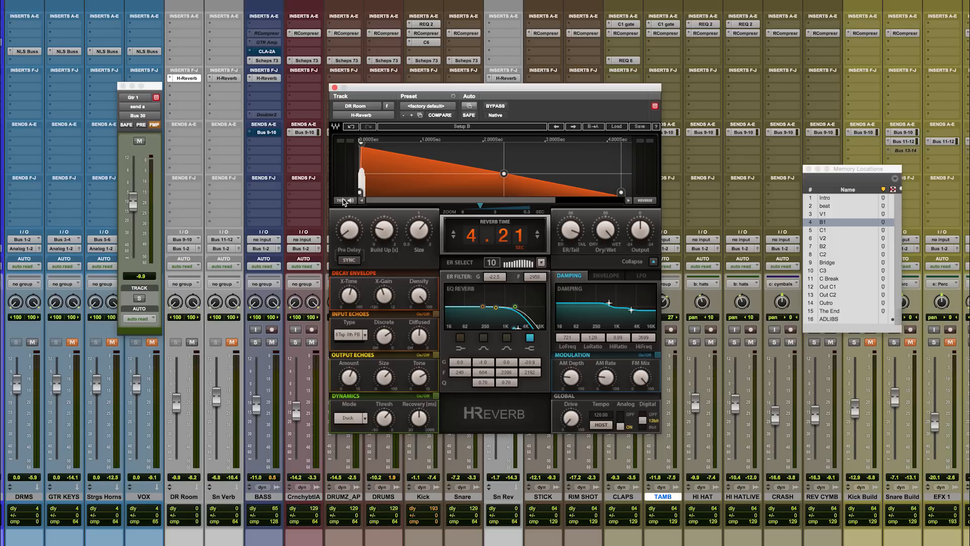
{"action": "left_click", "coordinate": [343, 201]}
Shorten the reverb time to 1.11 seconds and bring Pre Delay down to its minimum.
{"action": "left_click_drag", "start_coordinate": [539, 237], "coordinate": [540, 327]}
{"action": "mouse_move", "coordinate": [559, 196]}
{"action": "left_mouse_down"}
{"action": "mouse_move", "coordinate": [428, 195]}
{"action": "mouse_move", "coordinate": [515, 207]}
{"action": "left_mouse_up"}
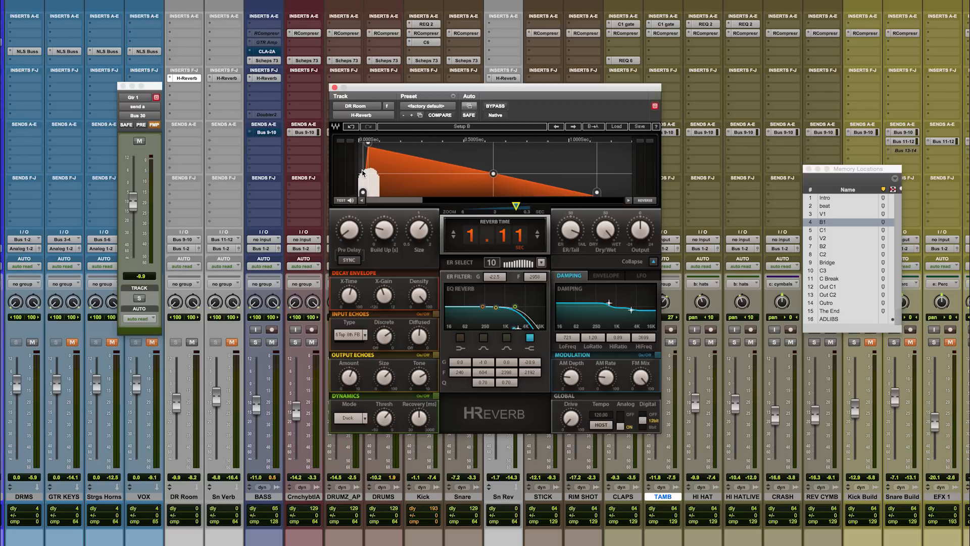
{"action": "left_click_drag", "start_coordinate": [350, 232], "coordinate": [342, 266]}
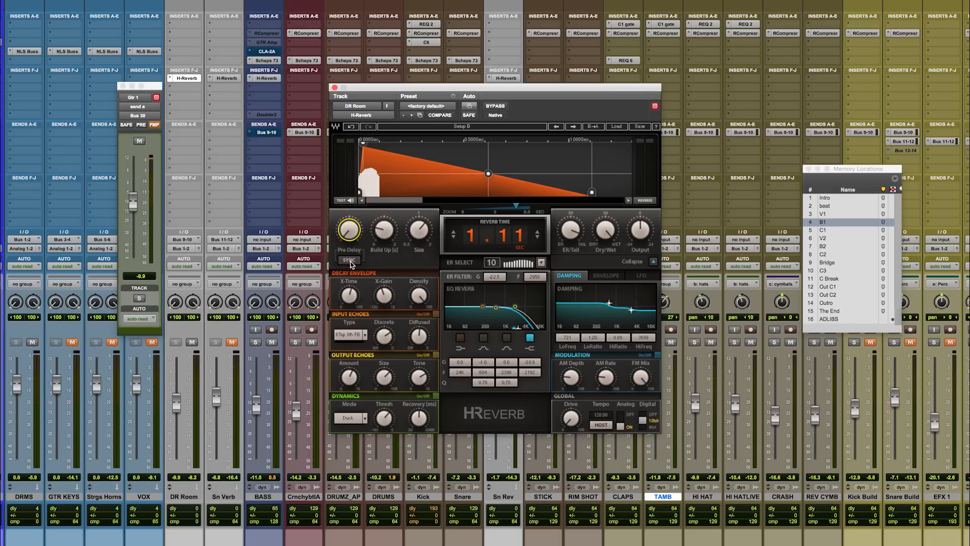
Try a longer tempo-synced Pre Delay and return it to the minimum with sync off.
{"action": "left_click", "coordinate": [351, 261]}
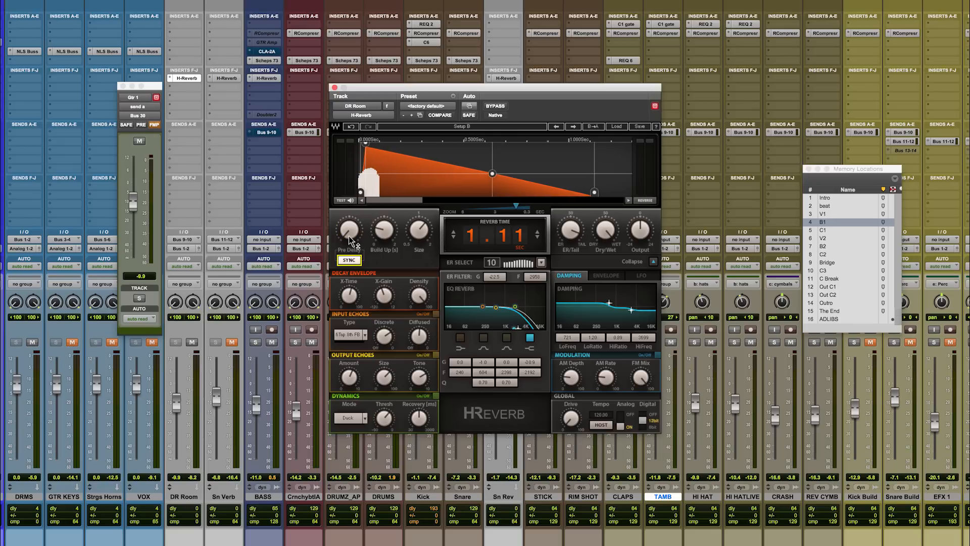
{"action": "mouse_move", "coordinate": [348, 230]}
{"action": "left_mouse_down"}
{"action": "mouse_move", "coordinate": [349, 219]}
{"action": "mouse_move", "coordinate": [349, 228]}
{"action": "left_mouse_up"}
{"action": "left_click_drag", "start_coordinate": [349, 235], "coordinate": [349, 222]}
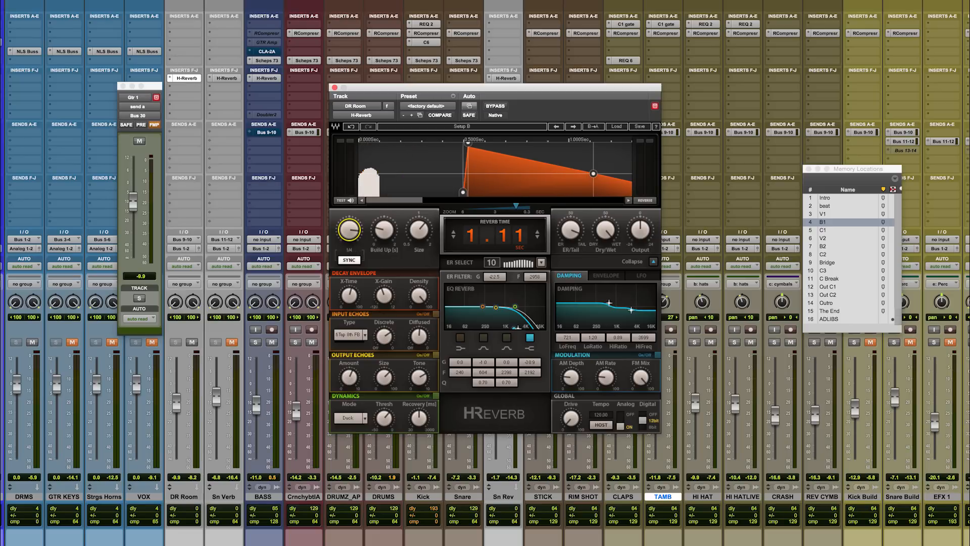
{"action": "left_click_drag", "start_coordinate": [349, 230], "coordinate": [349, 242]}
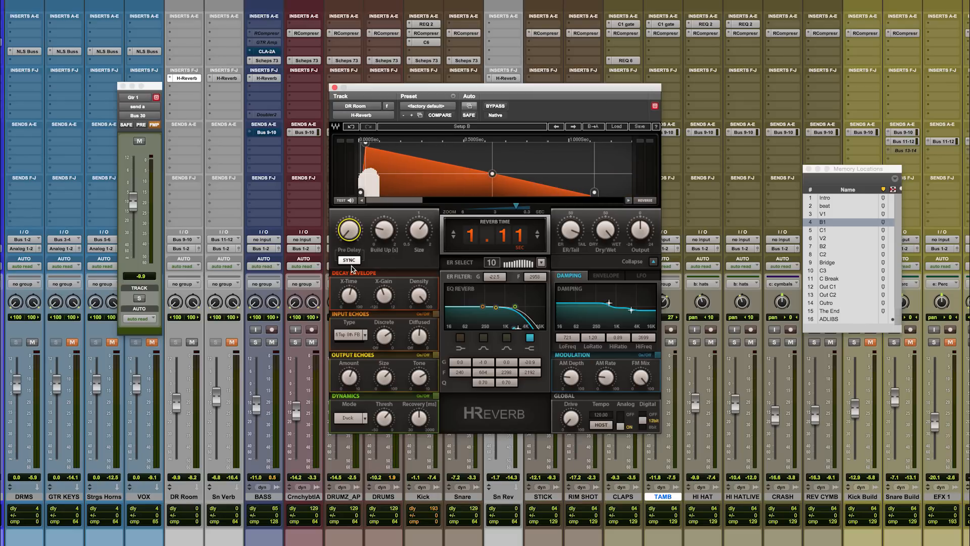
{"action": "mouse_move", "coordinate": [349, 232]}
{"action": "left_mouse_down"}
{"action": "mouse_move", "coordinate": [349, 218]}
{"action": "mouse_move", "coordinate": [351, 238]}
{"action": "left_mouse_up"}
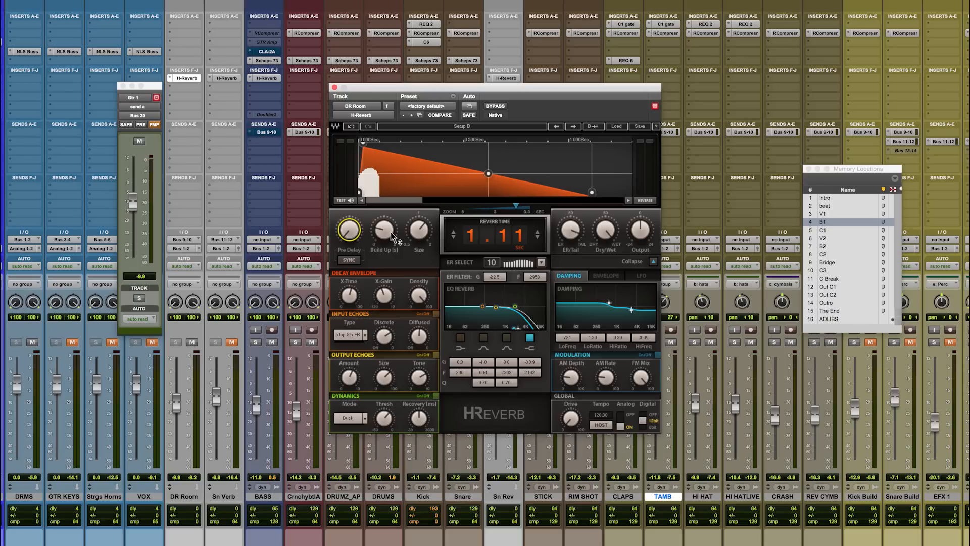
Try short and long Build Up times, including 0.040 and 0.240 seconds, and finish with a short build-up.
{"action": "mouse_move", "coordinate": [387, 233]}
{"action": "left_mouse_down"}
{"action": "mouse_move", "coordinate": [384, 224]}
{"action": "mouse_move", "coordinate": [382, 234]}
{"action": "left_mouse_up"}
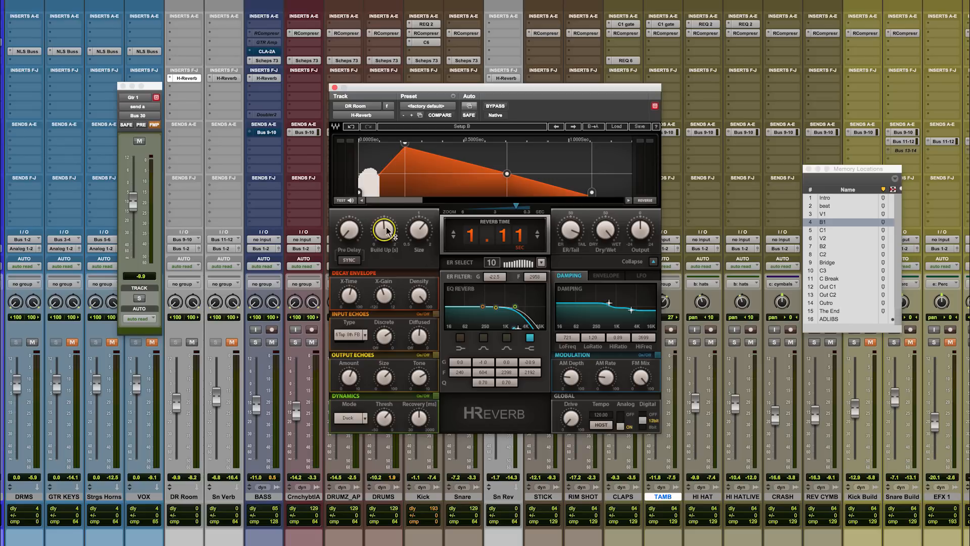
{"action": "mouse_move", "coordinate": [383, 237]}
{"action": "left_click_drag", "start_coordinate": [384, 233], "coordinate": [384, 258]}
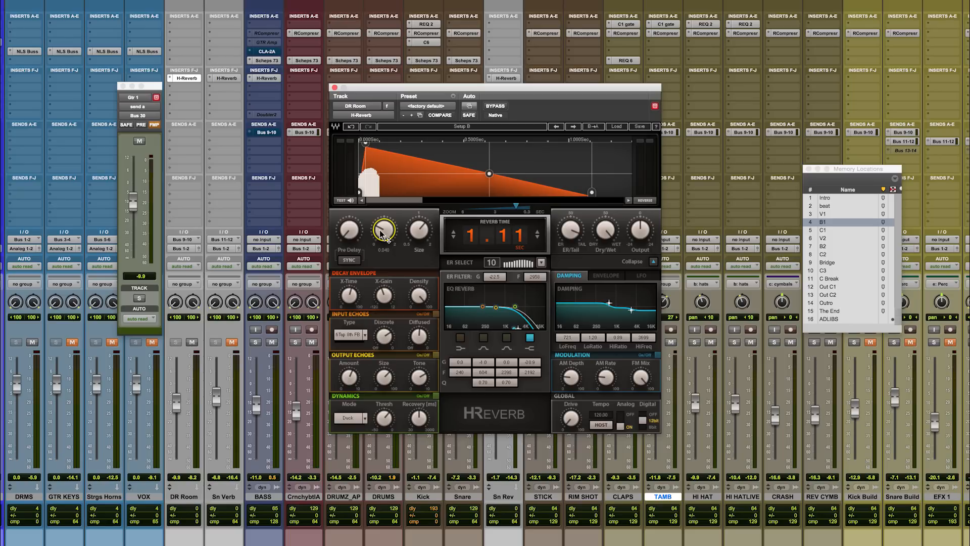
{"action": "left_click_drag", "start_coordinate": [381, 233], "coordinate": [382, 218]}
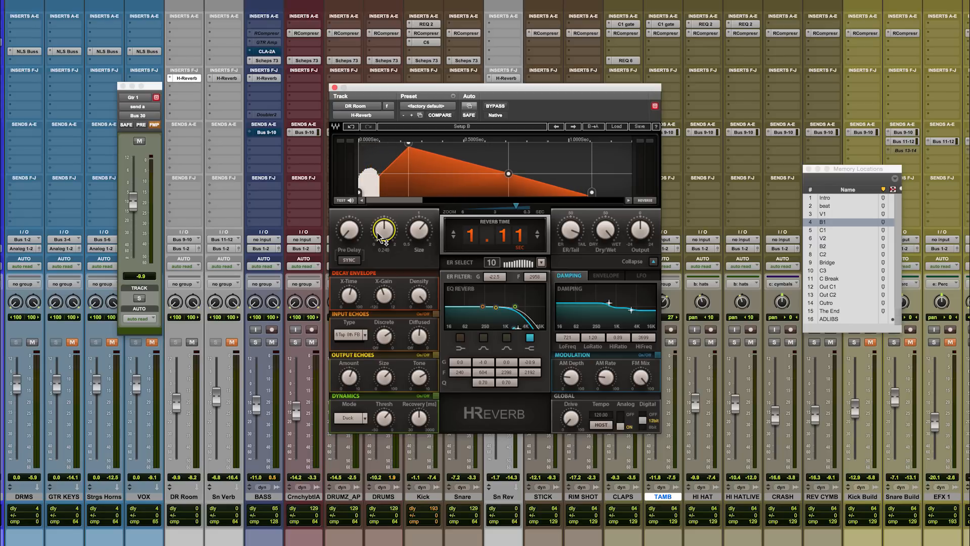
{"action": "left_click_drag", "start_coordinate": [381, 237], "coordinate": [381, 253]}
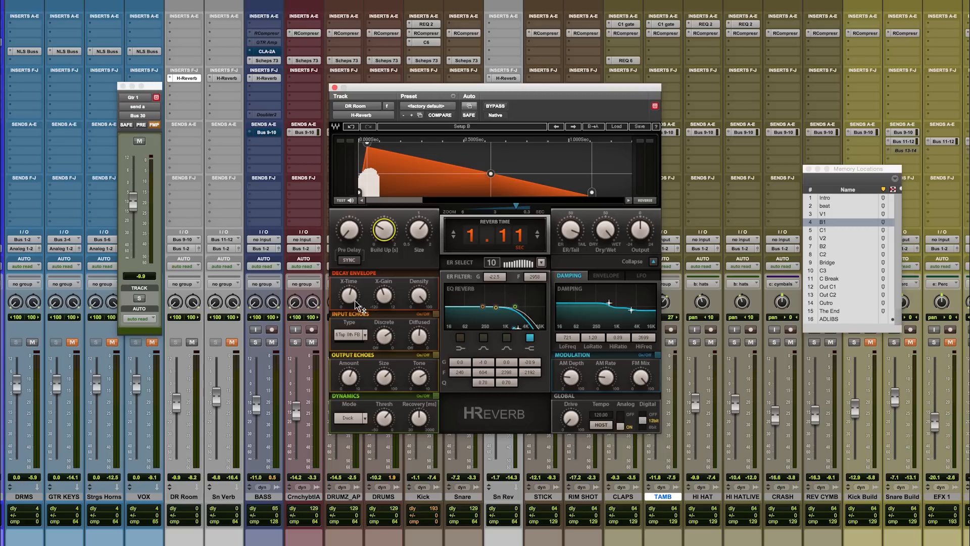
Shape the decay envelope with X-Time and X-Gain, placing its midpoint higher at about 0.65 seconds on the graph.
{"action": "left_click_drag", "start_coordinate": [356, 305], "coordinate": [349, 291]}
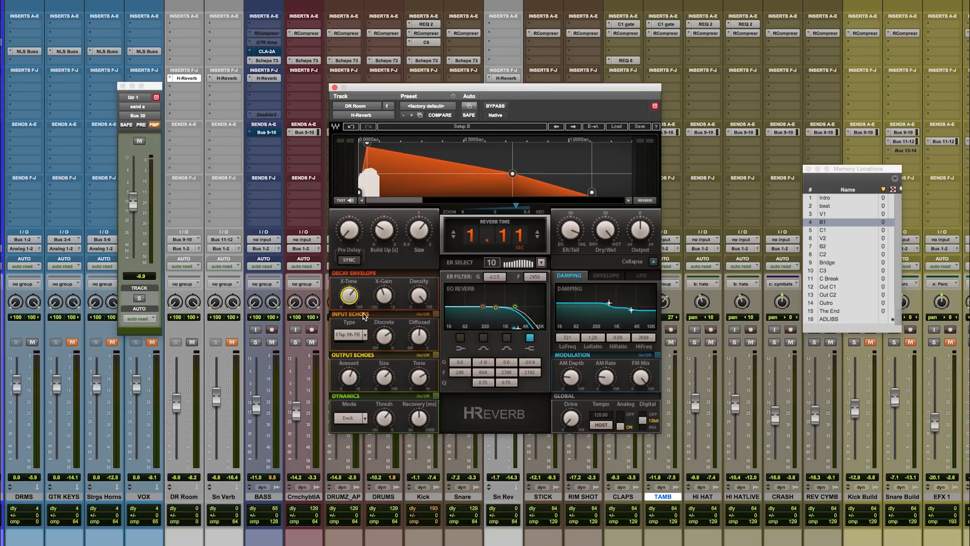
{"action": "left_click_drag", "start_coordinate": [384, 295], "coordinate": [384, 289]}
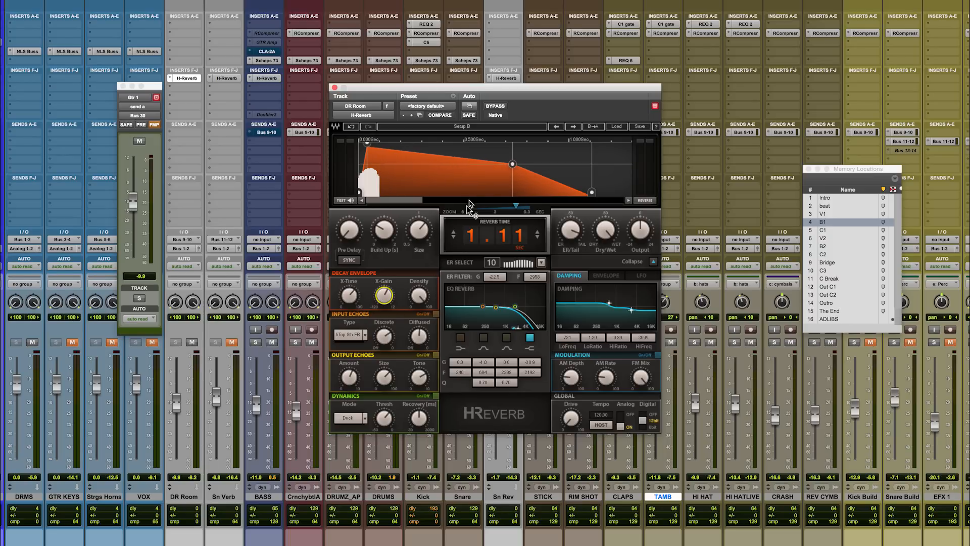
{"action": "mouse_move", "coordinate": [511, 165]}
{"action": "left_mouse_down"}
{"action": "mouse_move", "coordinate": [479, 162]}
{"action": "mouse_move", "coordinate": [529, 164]}
{"action": "left_mouse_up"}
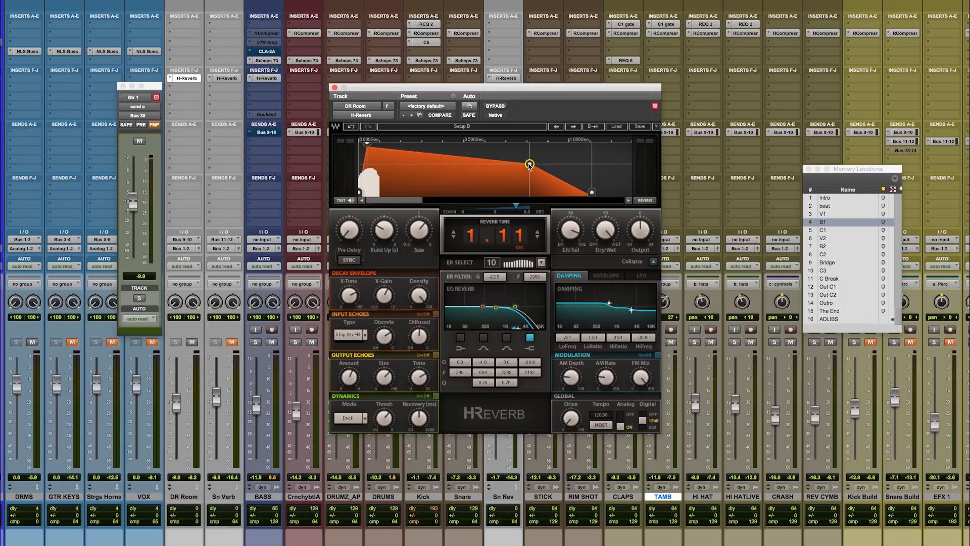
{"action": "left_click_drag", "start_coordinate": [530, 163], "coordinate": [495, 163]}
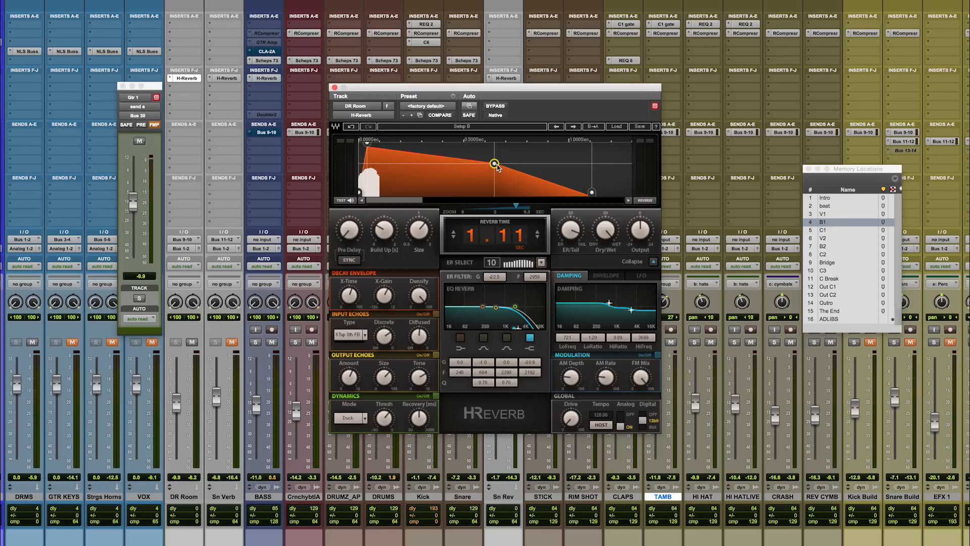
{"action": "mouse_move", "coordinate": [494, 163]}
{"action": "left_mouse_down"}
{"action": "mouse_move", "coordinate": [546, 160]}
{"action": "mouse_move", "coordinate": [493, 161]}
{"action": "left_mouse_up"}
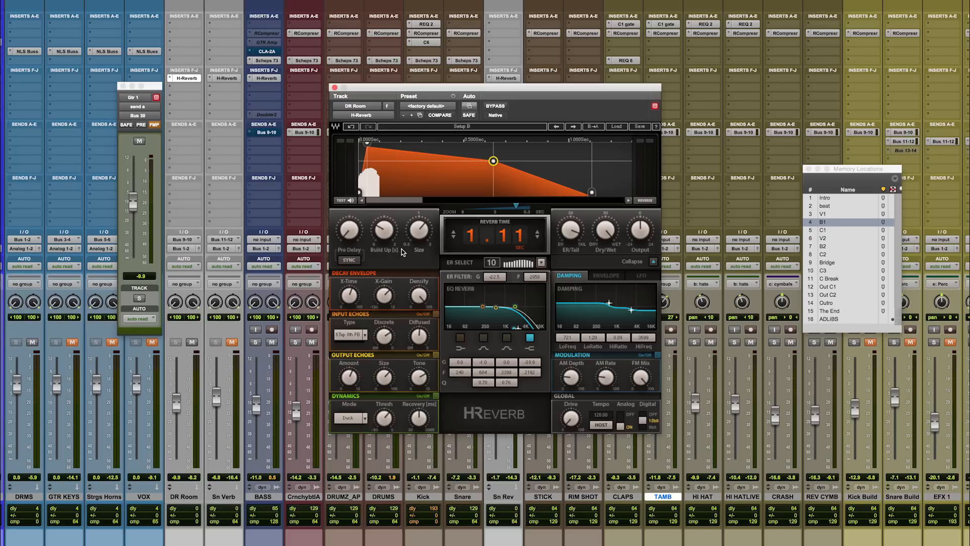
Adjust the decay Density and reshape the high damping band, finishing with a HiRatio of 0.62.
{"action": "left_click", "coordinate": [414, 302]}
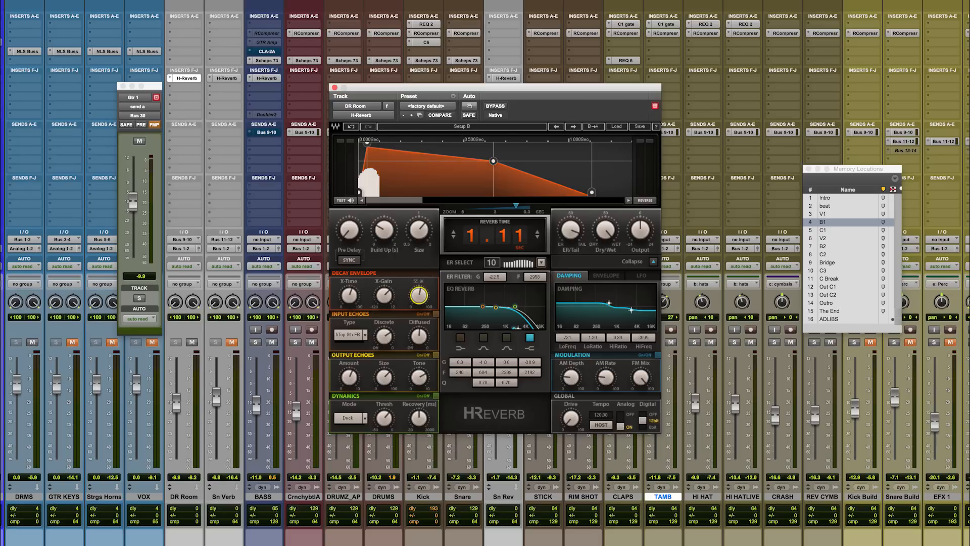
{"action": "left_click_drag", "start_coordinate": [418, 295], "coordinate": [418, 306]}
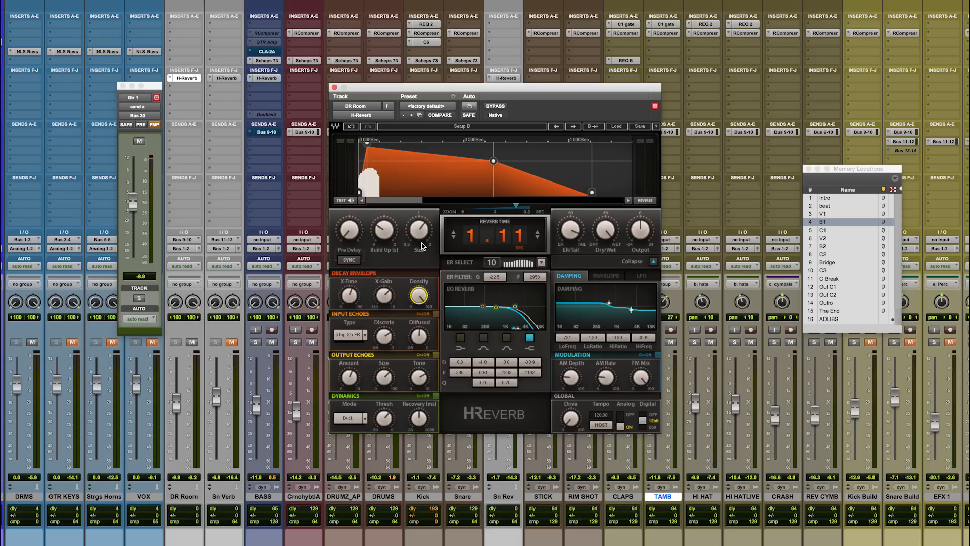
{"action": "left_click_drag", "start_coordinate": [419, 293], "coordinate": [418, 304]}
{"action": "left_click_drag", "start_coordinate": [631, 311], "coordinate": [617, 288]}
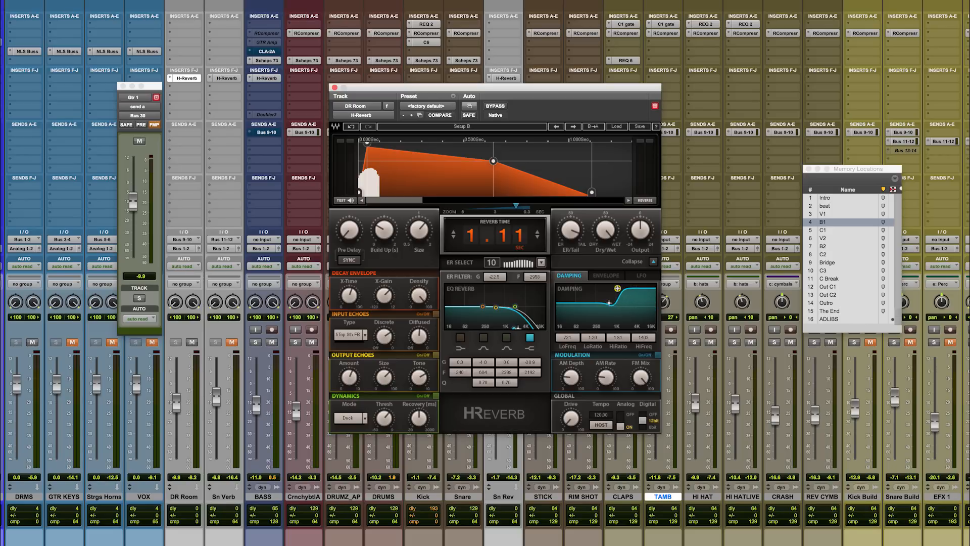
{"action": "left_click_drag", "start_coordinate": [617, 288], "coordinate": [621, 309]}
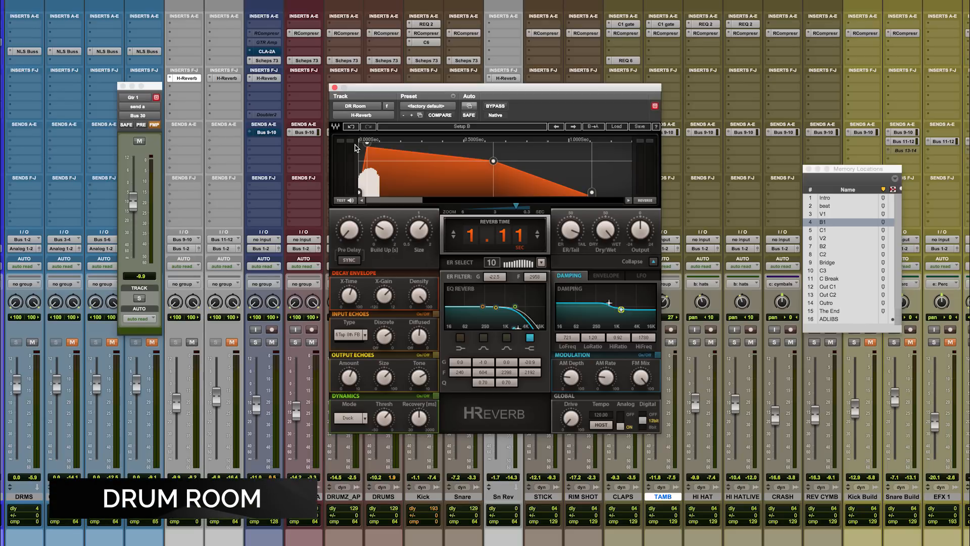
Recall the DR Room reverb setup and compare the mix with the DR Room track muted and unmuted.
{"action": "left_click", "coordinate": [455, 126]}
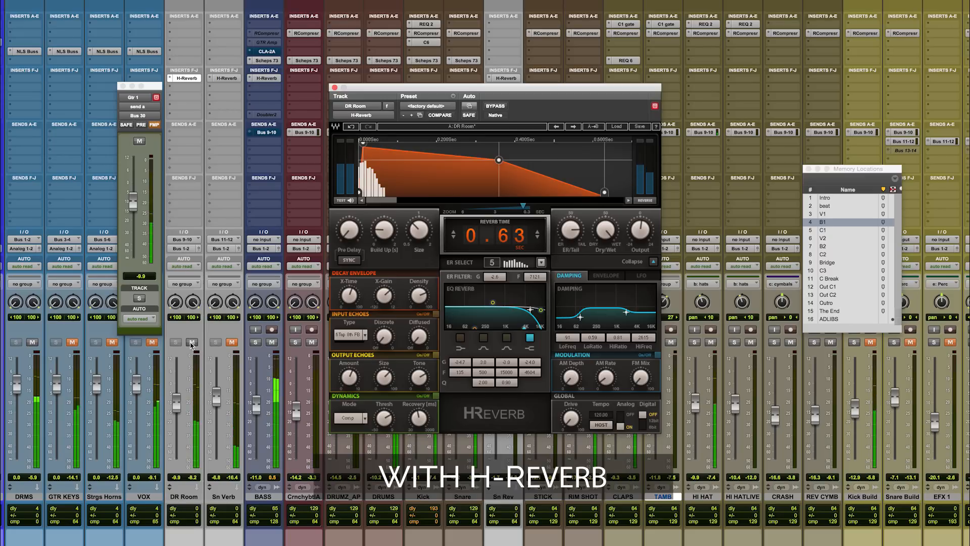
{"action": "left_click", "coordinate": [192, 342]}
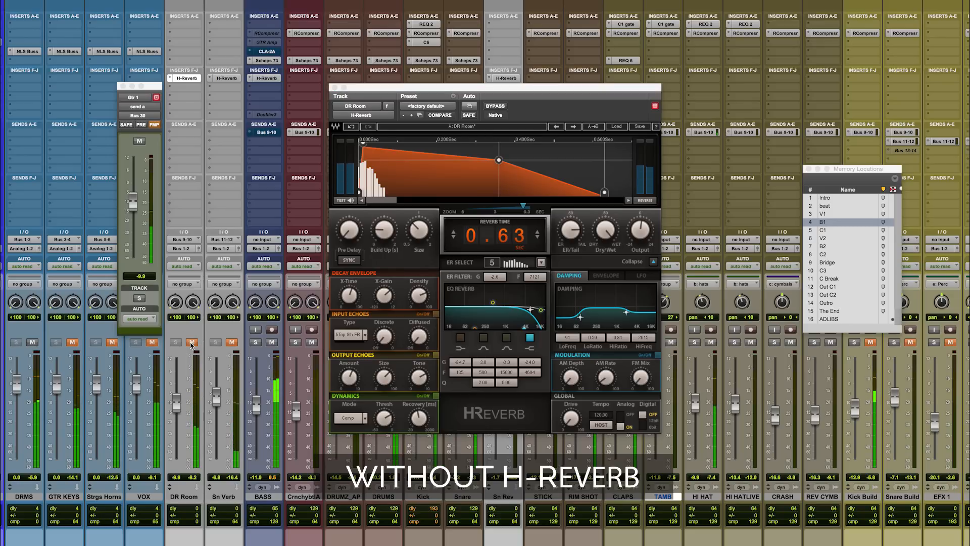
{"action": "left_click", "coordinate": [192, 342]}
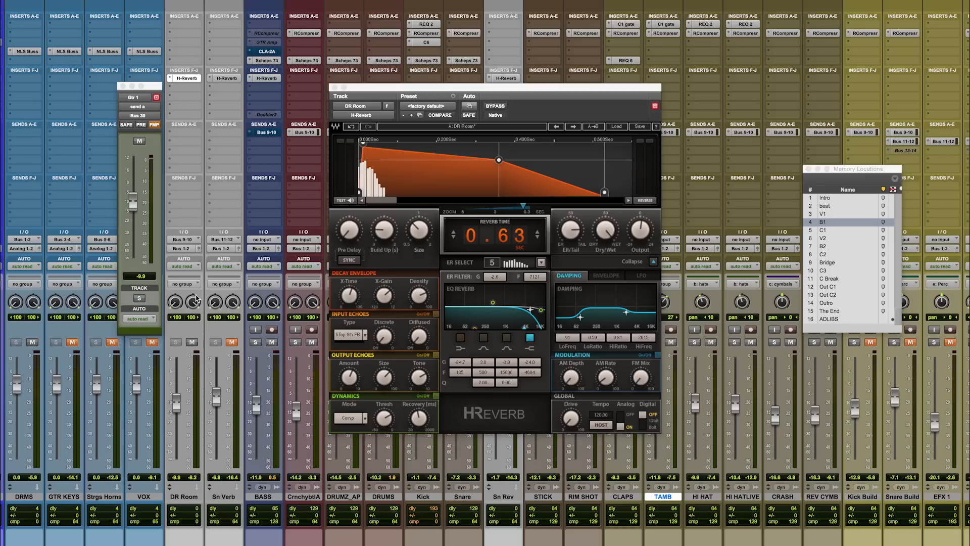
{"action": "left_click", "coordinate": [488, 127]}
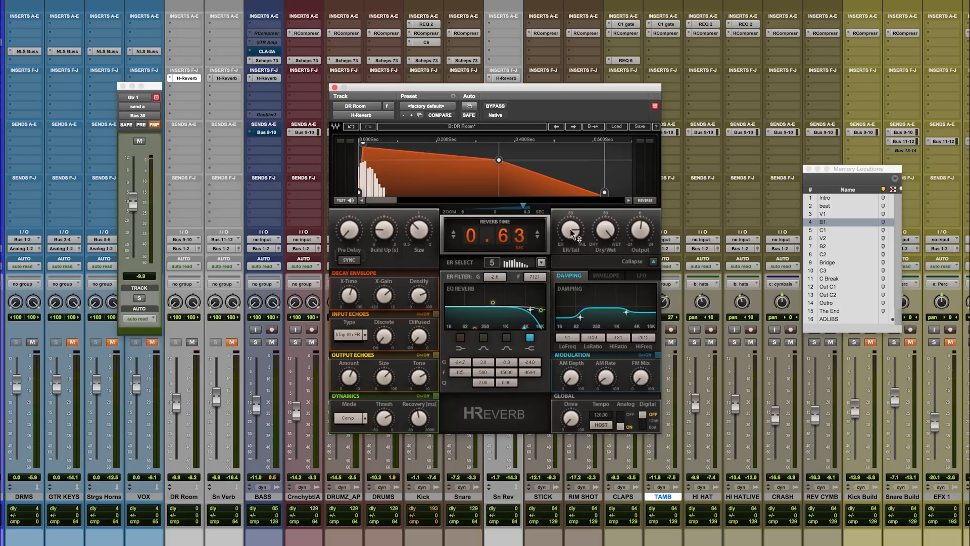
Set ER/Tail to 0.0 for early reflections only and audition several ER Select patterns, including 7, 10, 1, 2 and 5, during playback.
{"action": "left_click_drag", "start_coordinate": [573, 233], "coordinate": [568, 237]}
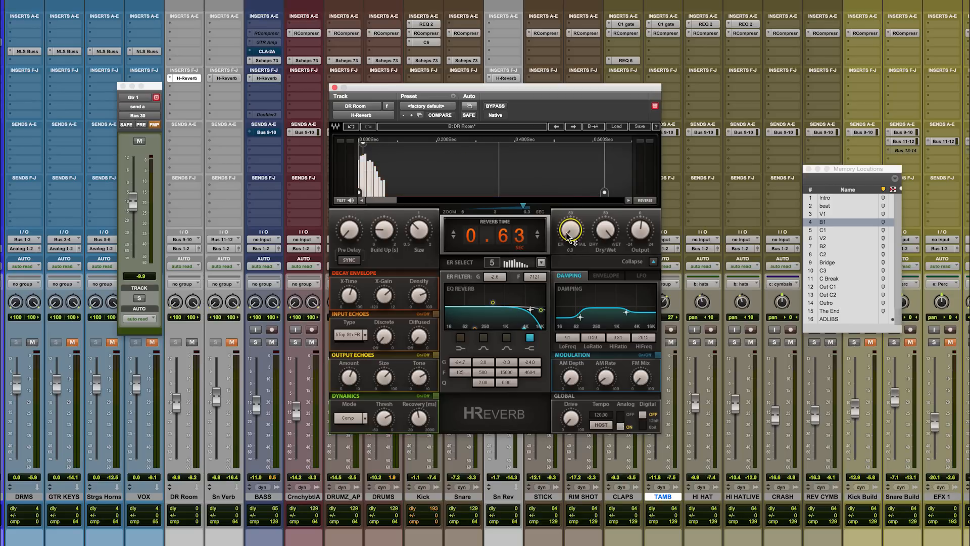
{"action": "left_click", "coordinate": [514, 262]}
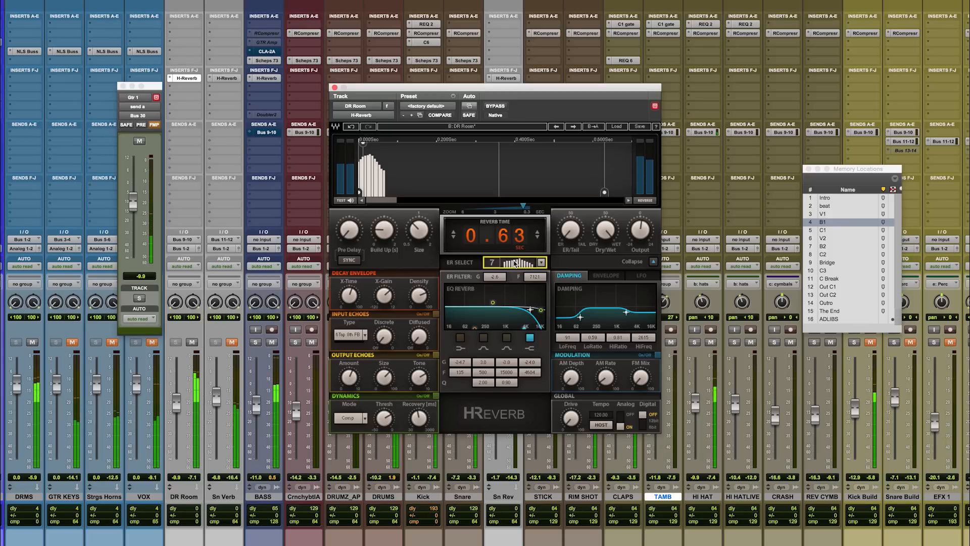
{"action": "double_click", "coordinate": [514, 263]}
{"action": "left_click", "coordinate": [514, 263]}
{"action": "left_click", "coordinate": [514, 262]}
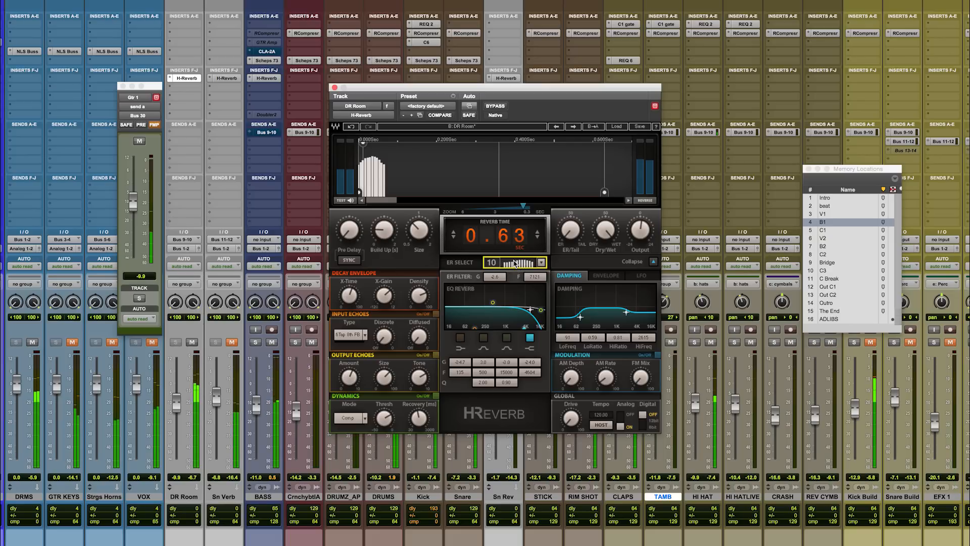
{"action": "left_click", "coordinate": [514, 263]}
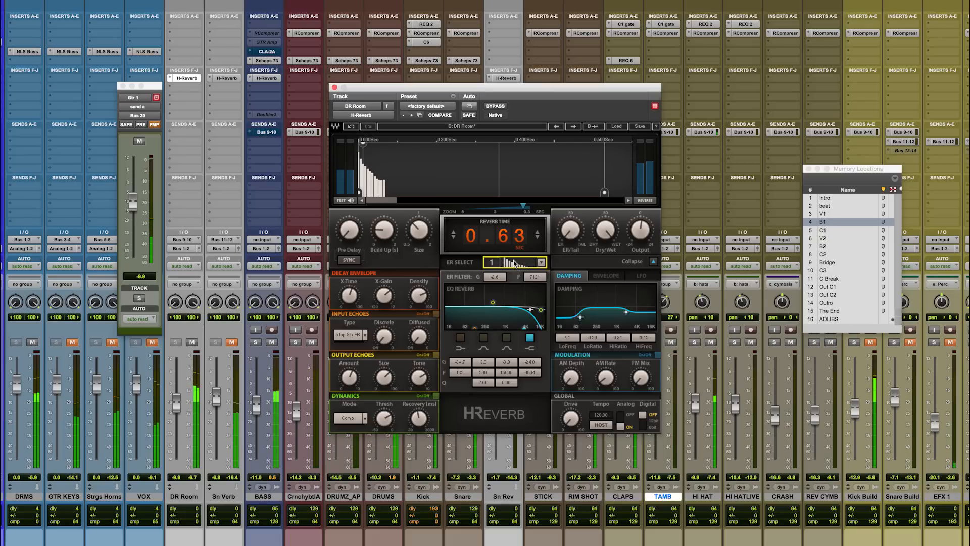
{"action": "left_click", "coordinate": [514, 262]}
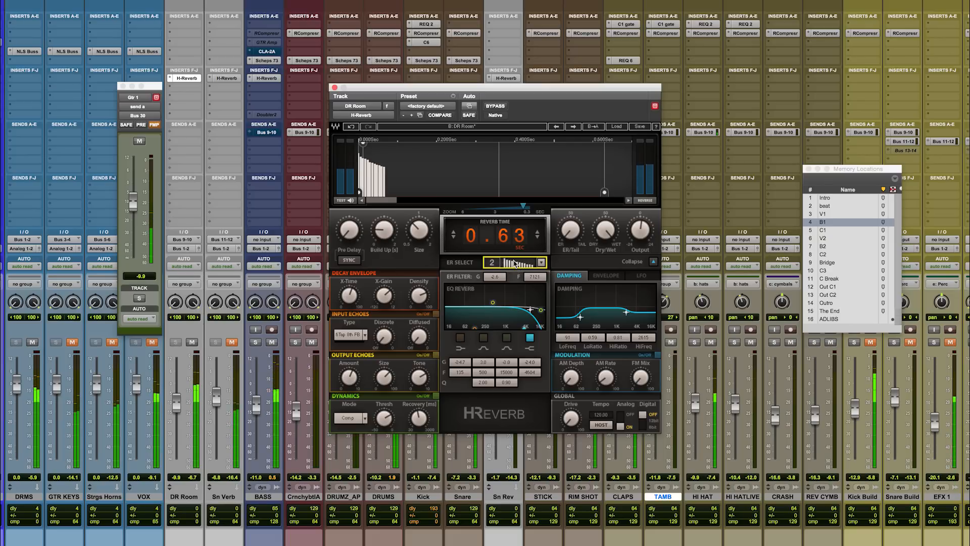
{"action": "left_click", "coordinate": [514, 263]}
{"action": "left_click", "coordinate": [514, 263]}
{"action": "left_click", "coordinate": [515, 262]}
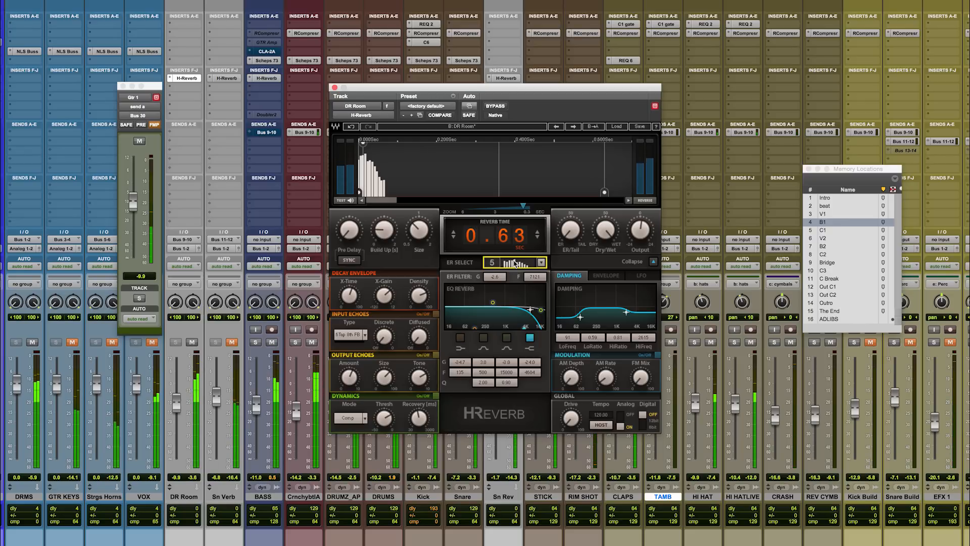
Choose early reflection pattern 4 and raise the ER/Tail balance to bring the reverb tail back in.
{"action": "left_click", "coordinate": [541, 262]}
{"action": "left_click", "coordinate": [570, 322]}
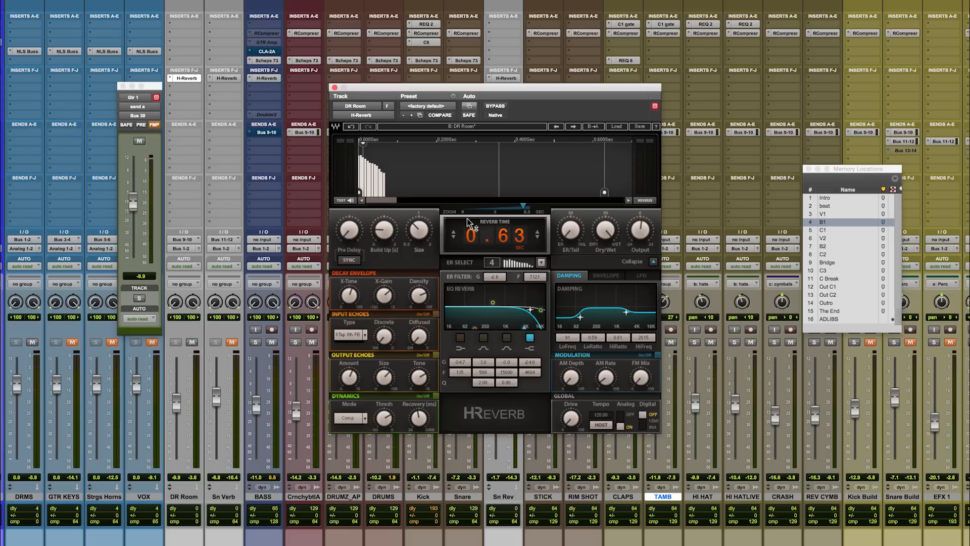
{"action": "left_click", "coordinate": [565, 238]}
{"action": "left_click_drag", "start_coordinate": [565, 237], "coordinate": [565, 259]}
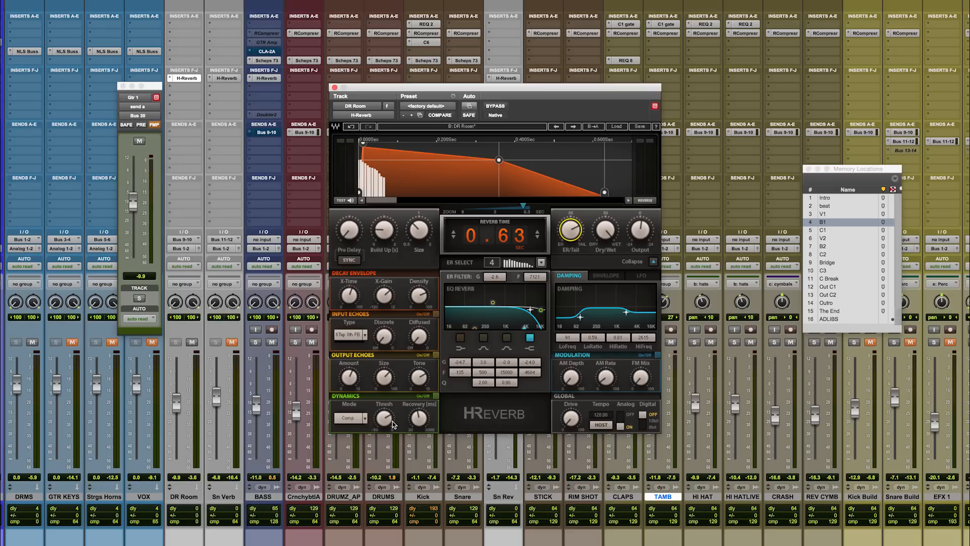
Enable the DR Room reverb's Dynamics section in Comp mode.
{"action": "left_click", "coordinate": [435, 397]}
{"action": "left_click", "coordinate": [365, 419]}
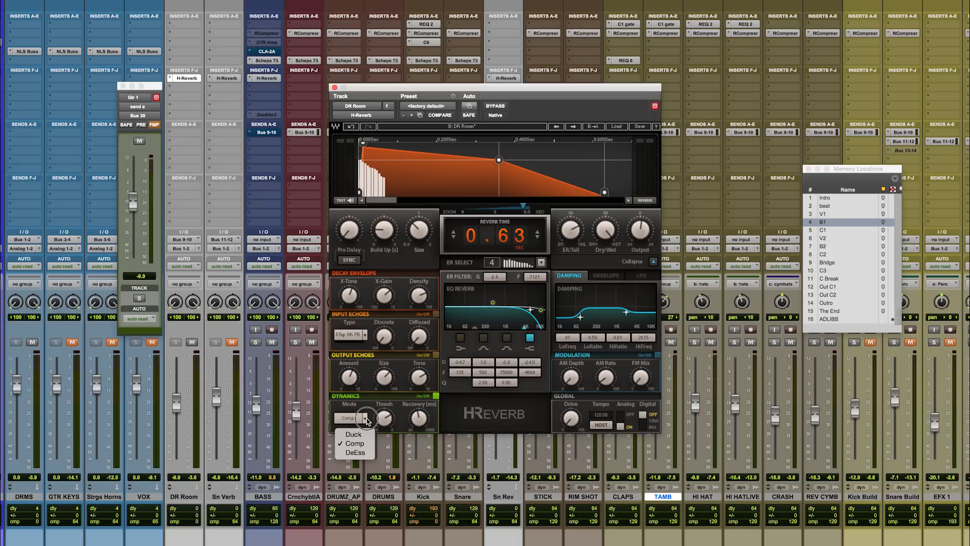
{"action": "left_click", "coordinate": [361, 444]}
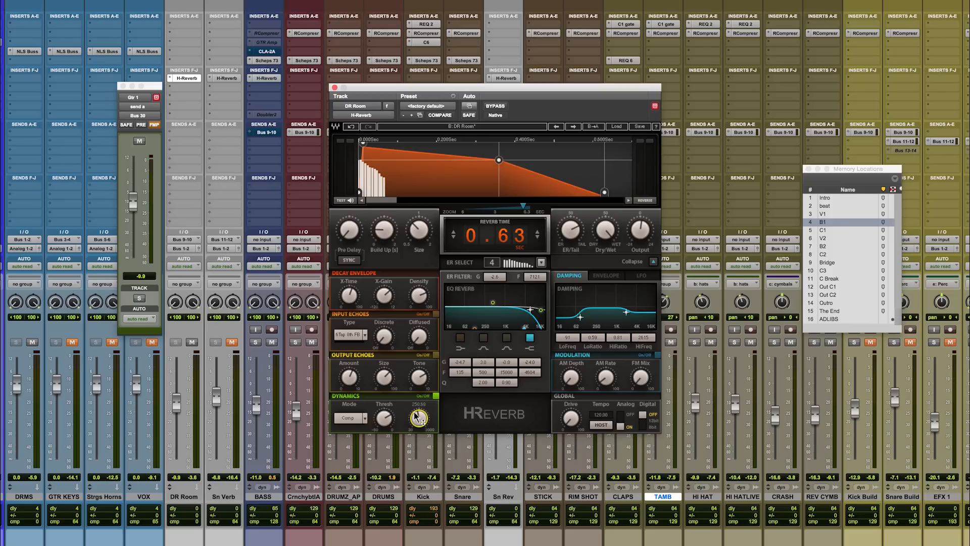
{"action": "mouse_move", "coordinate": [384, 418]}
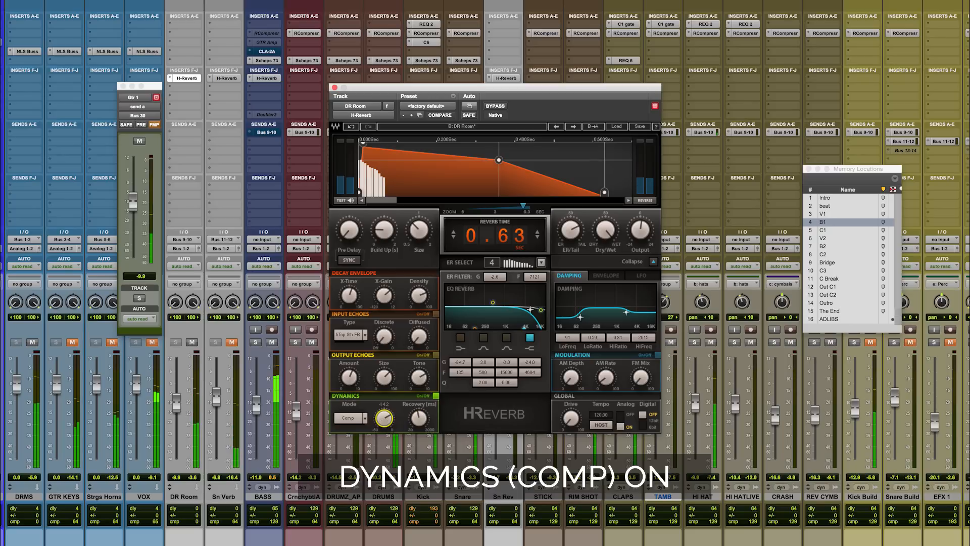
Lower the Dynamics threshold, compare the drum room with the compressor on and off, and switch back to DR Room setup A.
{"action": "left_click", "coordinate": [435, 396]}
{"action": "left_click", "coordinate": [434, 396]}
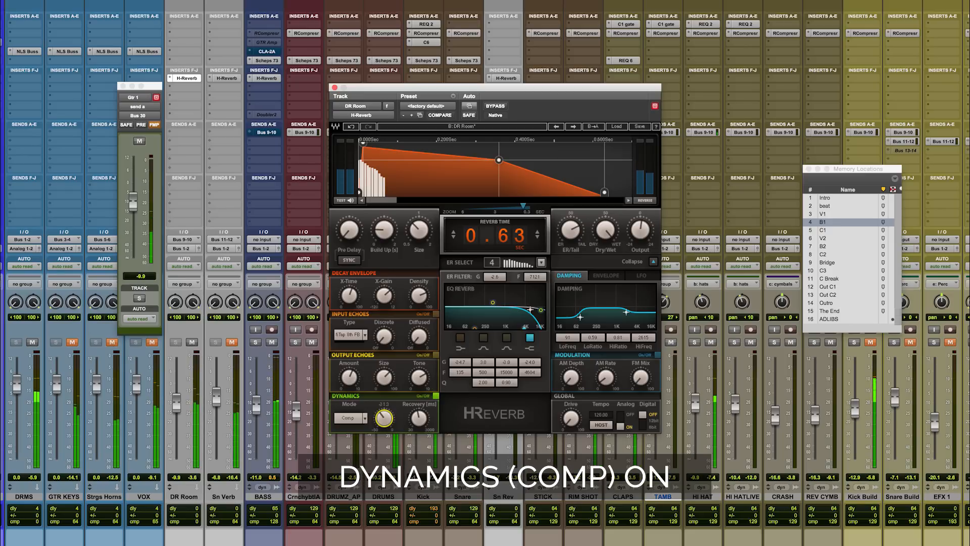
{"action": "left_click", "coordinate": [436, 397]}
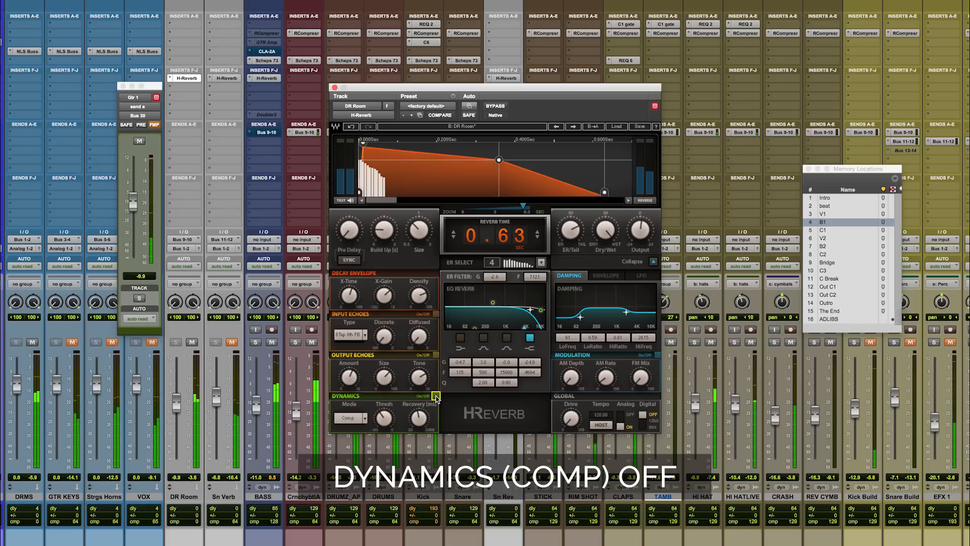
{"action": "left_click", "coordinate": [436, 397]}
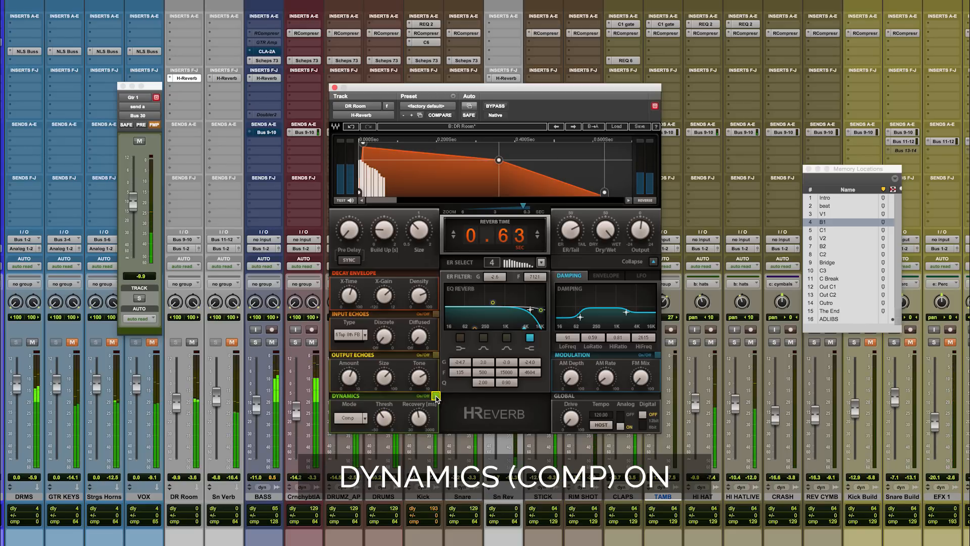
{"action": "left_click", "coordinate": [436, 396]}
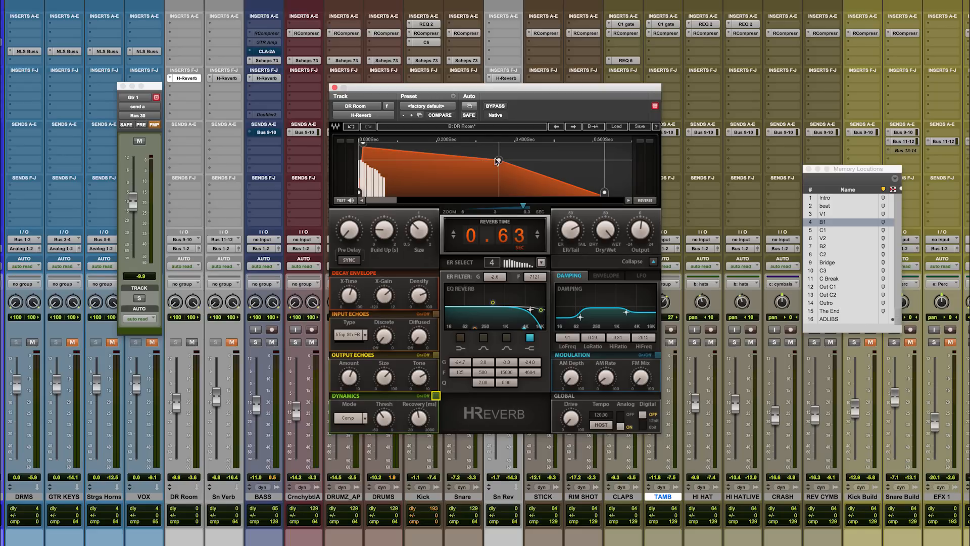
{"action": "left_click", "coordinate": [483, 128]}
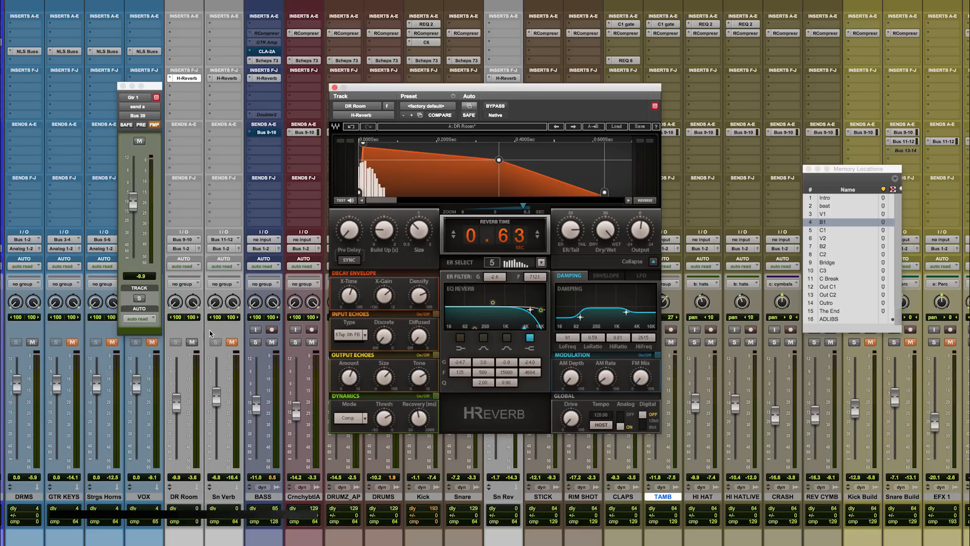
Unmute the Sn Verb track and show its H-Reverb plug-in with the full set of controls expanded.
{"action": "left_click", "coordinate": [232, 343]}
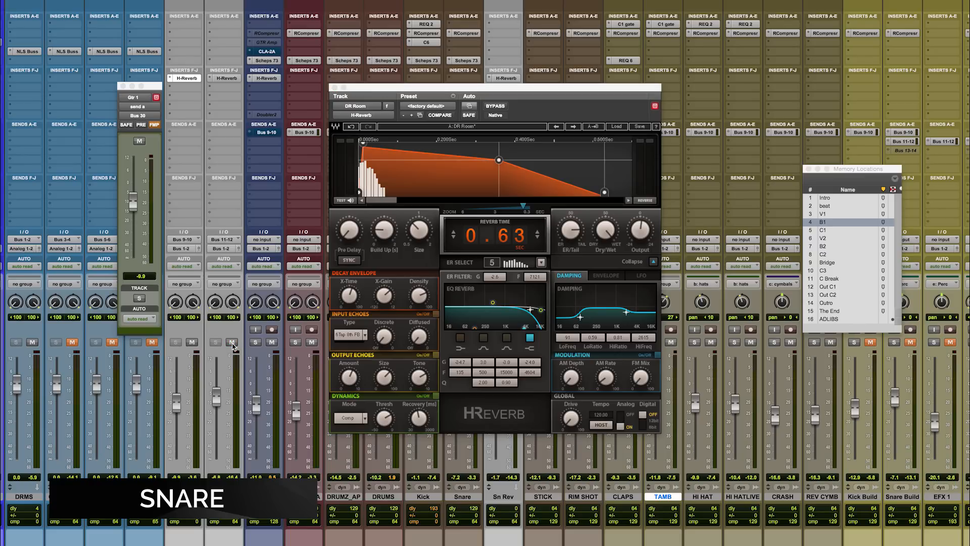
{"action": "left_click", "coordinate": [228, 80]}
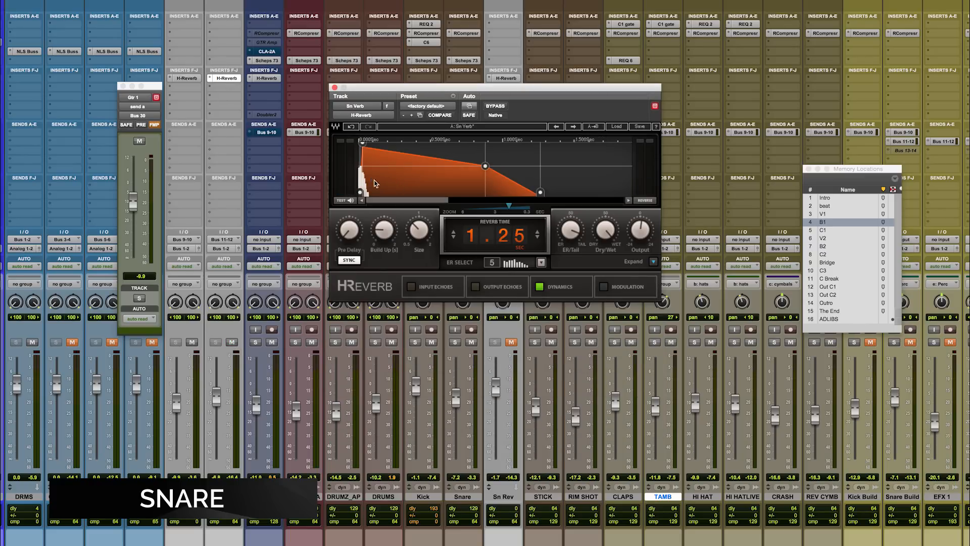
{"action": "left_click", "coordinate": [653, 261]}
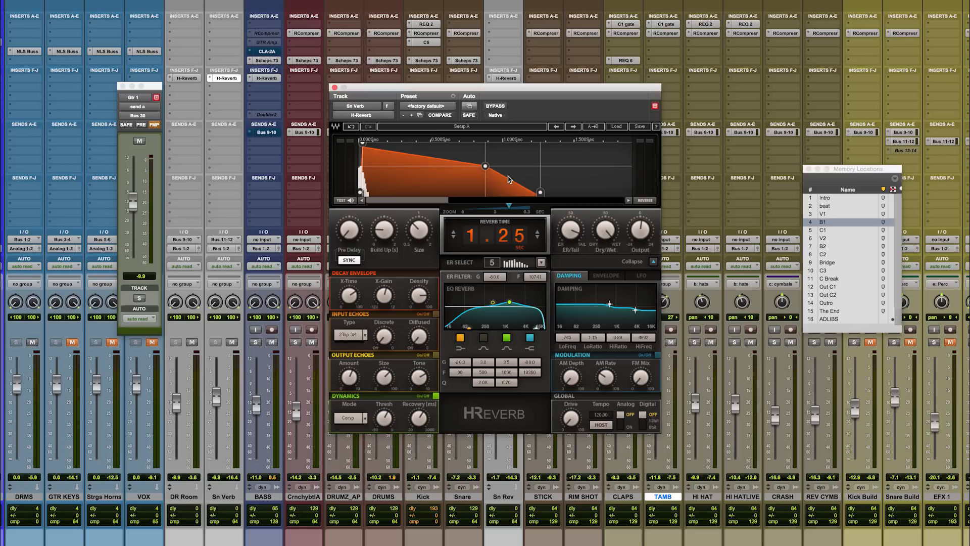
{"action": "mouse_move", "coordinate": [349, 230]}
Solo the Snare track and play the song from the C1 marker.
{"action": "scroll", "coordinate": [254, 371], "scroll_direction": "right", "scroll_amount": 5}
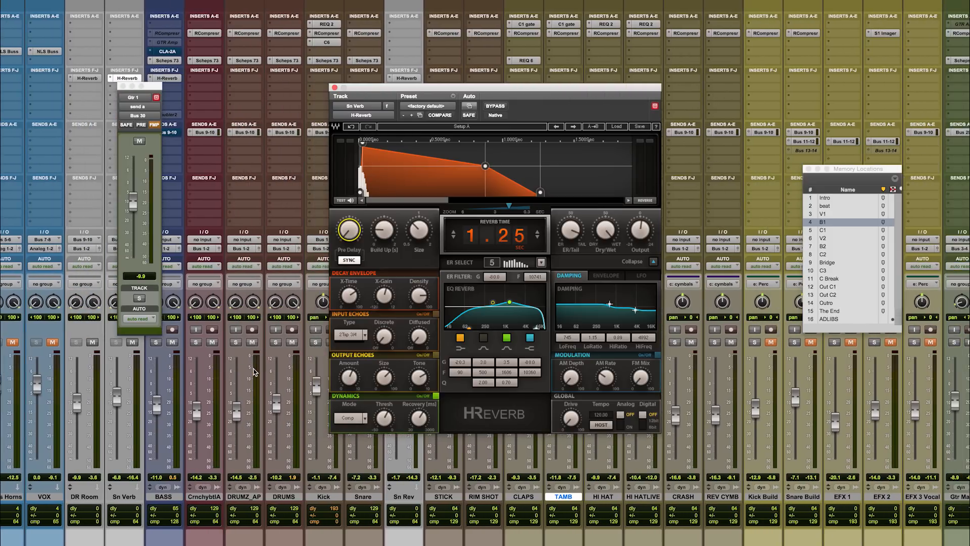
{"action": "scroll", "coordinate": [253, 369], "scroll_direction": "right", "scroll_amount": 1}
{"action": "left_click", "coordinate": [285, 342]}
{"action": "left_click", "coordinate": [833, 231]}
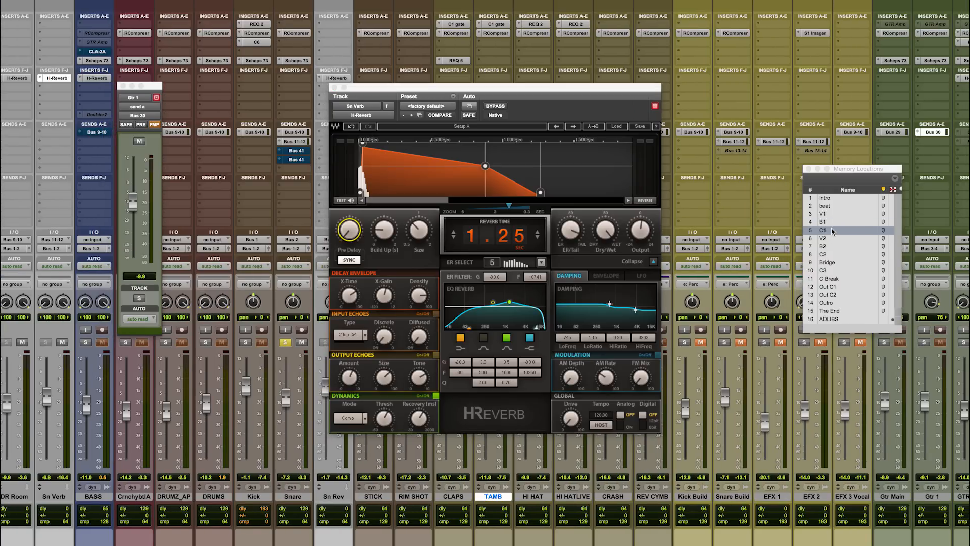
{"action": "key", "text": "space"}
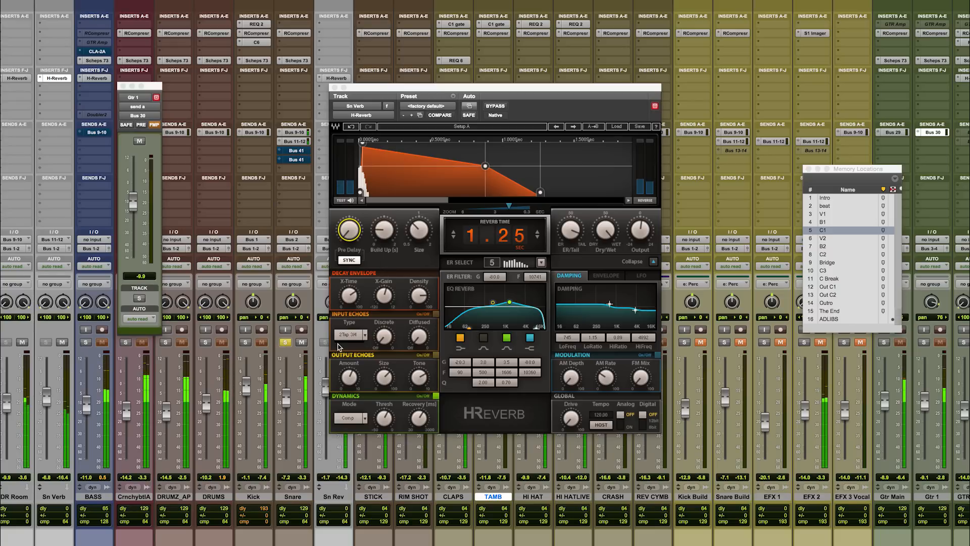
Unsolo the Snare track and compare the full mix with the Sn Verb track muted and unmuted.
{"action": "left_click", "coordinate": [286, 344]}
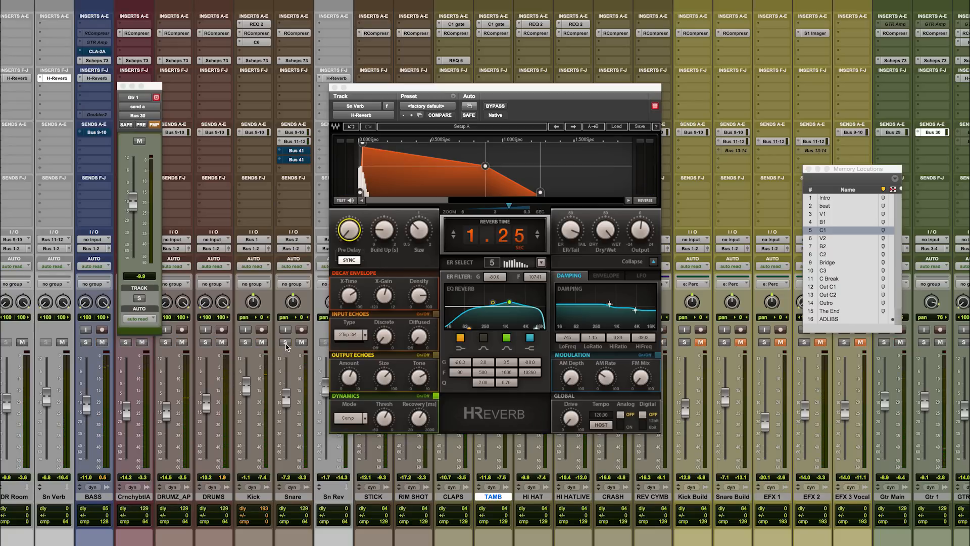
{"action": "key", "text": "space"}
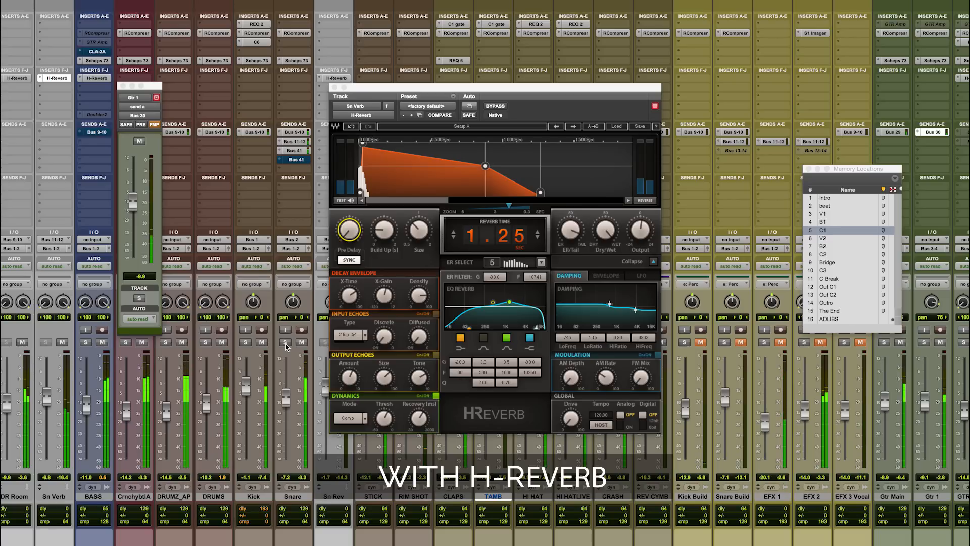
{"action": "scroll", "coordinate": [225, 348], "scroll_direction": "left", "scroll_amount": 1}
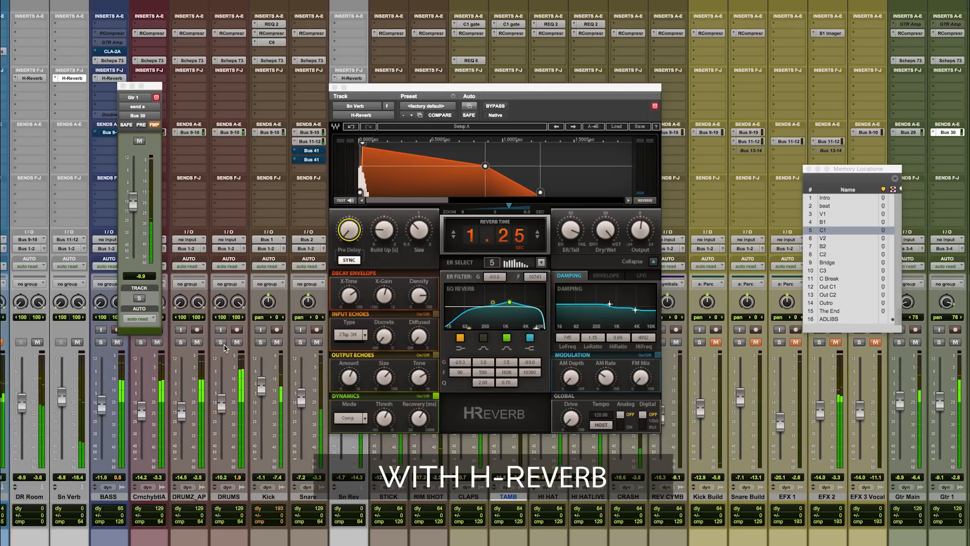
{"action": "scroll", "coordinate": [226, 347], "scroll_direction": "left", "scroll_amount": 10}
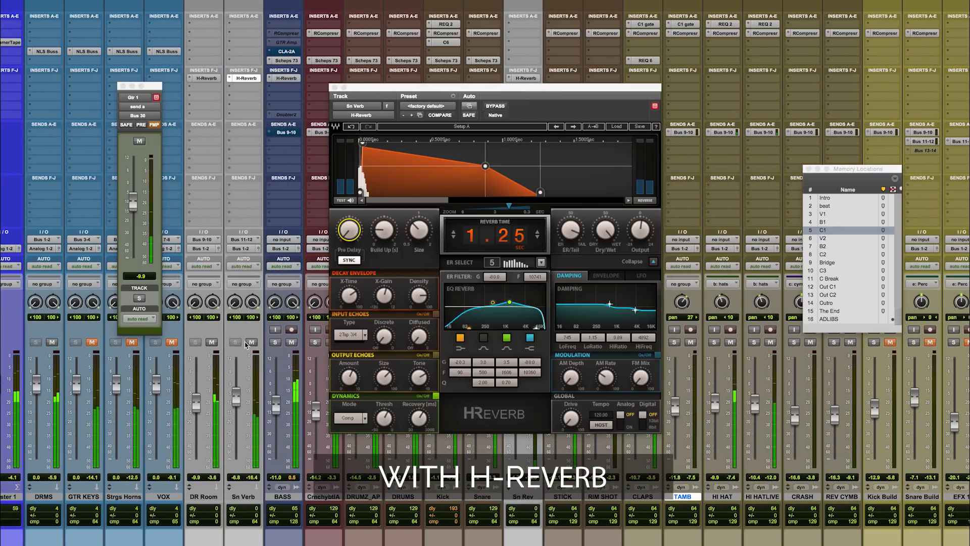
{"action": "left_click", "coordinate": [251, 343]}
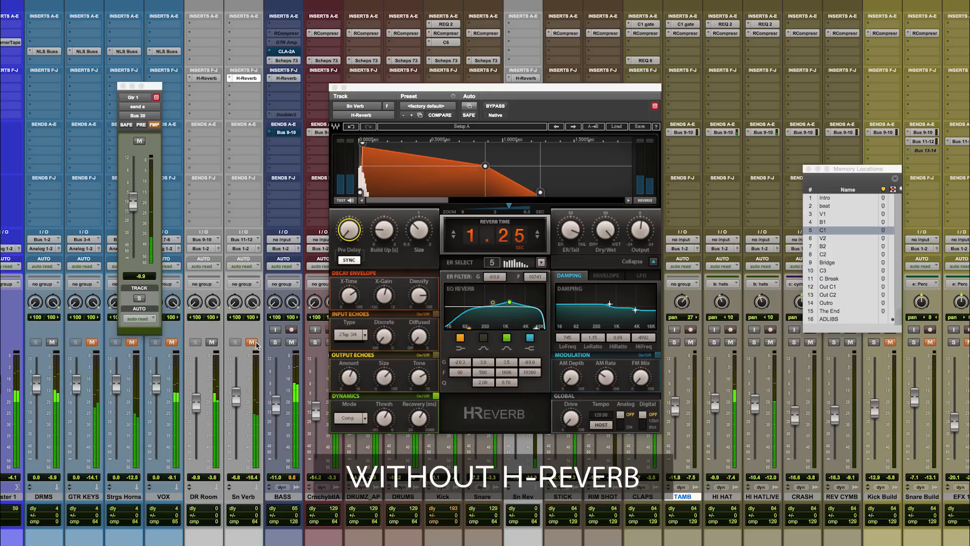
{"action": "left_click", "coordinate": [253, 342]}
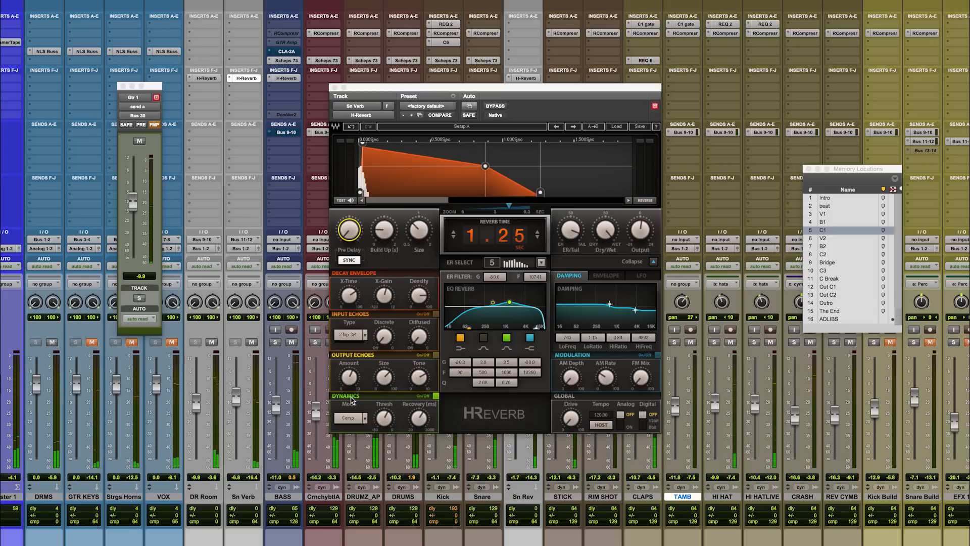
Compare the snare reverb with its Comp dynamics off and on, and switch H-Reverb to Sn Verb setup B.
{"action": "left_click", "coordinate": [419, 420]}
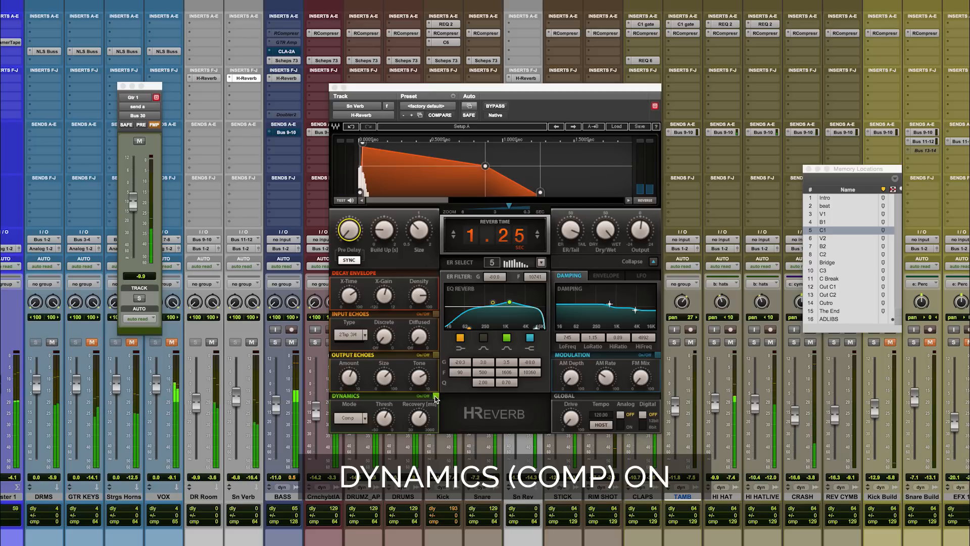
{"action": "left_click", "coordinate": [435, 397]}
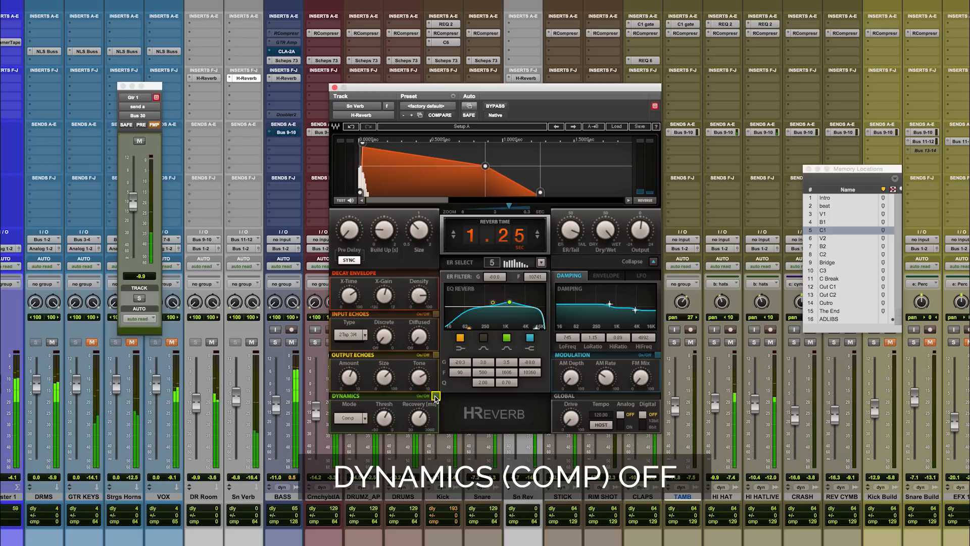
{"action": "left_click", "coordinate": [436, 397]}
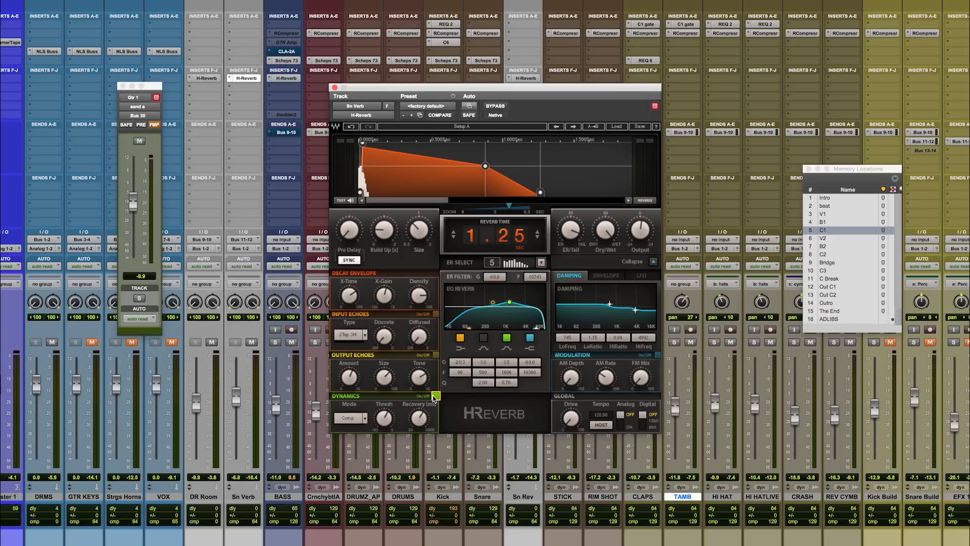
{"action": "left_click", "coordinate": [511, 127]}
{"action": "scroll", "coordinate": [326, 356], "scroll_direction": "right", "scroll_amount": 5}
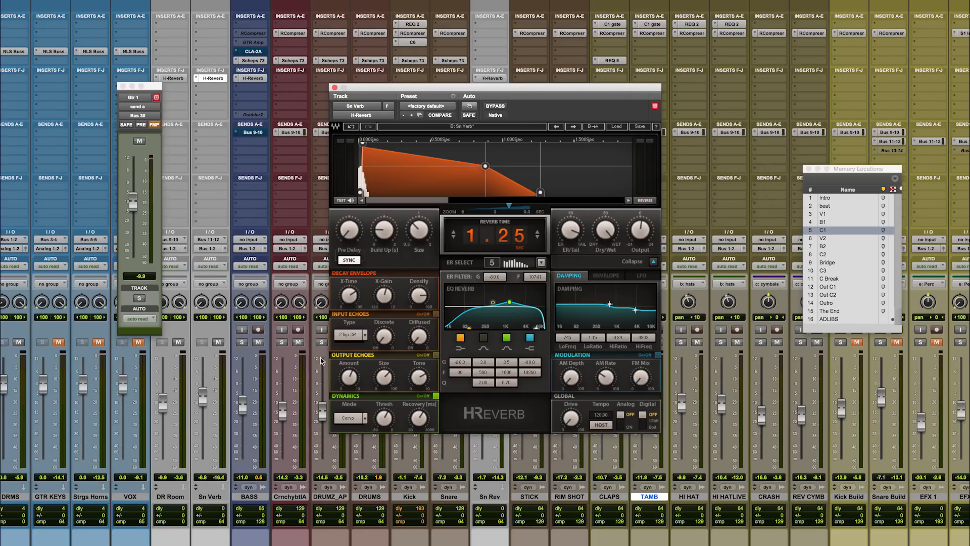
{"action": "scroll", "coordinate": [305, 355], "scroll_direction": "right", "scroll_amount": 1}
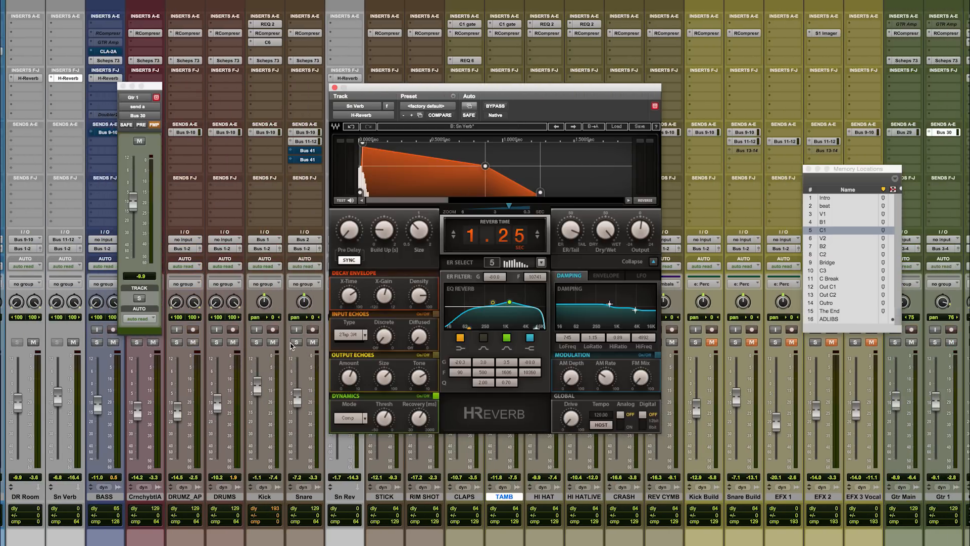
{"action": "scroll", "coordinate": [289, 351], "scroll_direction": "left", "scroll_amount": 5}
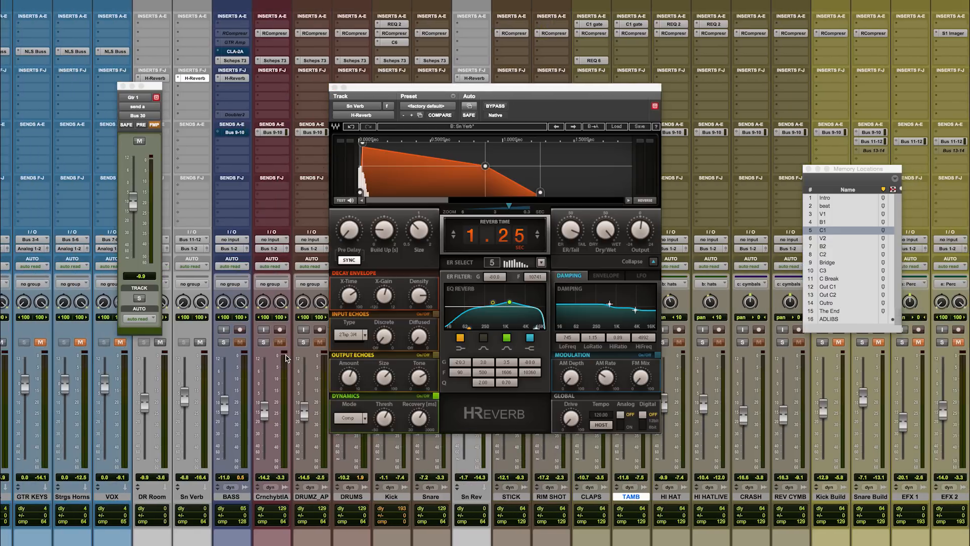
{"action": "scroll", "coordinate": [286, 358], "scroll_direction": "left", "scroll_amount": 1}
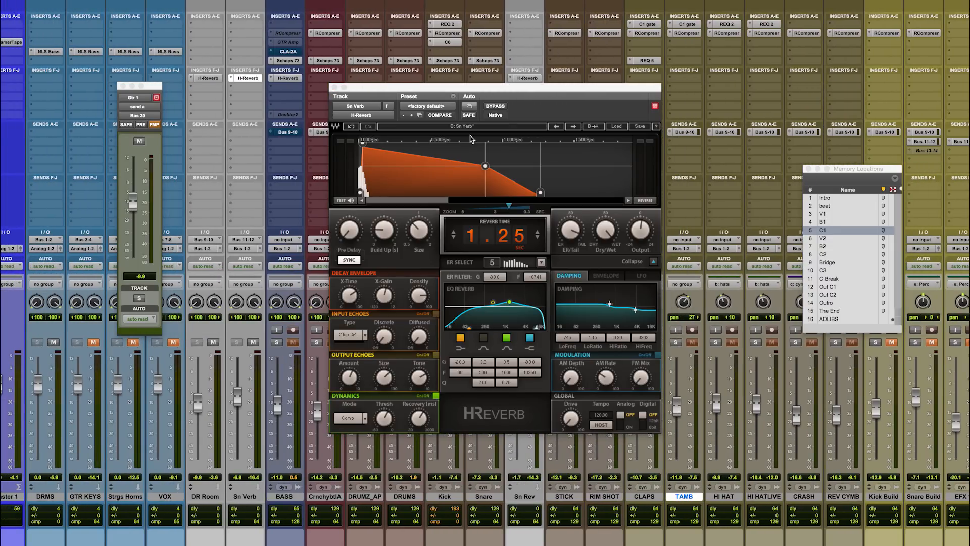
Move the Sn Verb decay envelope's break point out to the end of the tail and shorten the reverb time to 0.74 seconds.
{"action": "key", "text": "space"}
{"action": "left_click", "coordinate": [487, 168]}
{"action": "left_click_drag", "start_coordinate": [486, 168], "coordinate": [517, 165]}
{"action": "left_click_drag", "start_coordinate": [516, 168], "coordinate": [490, 170]}
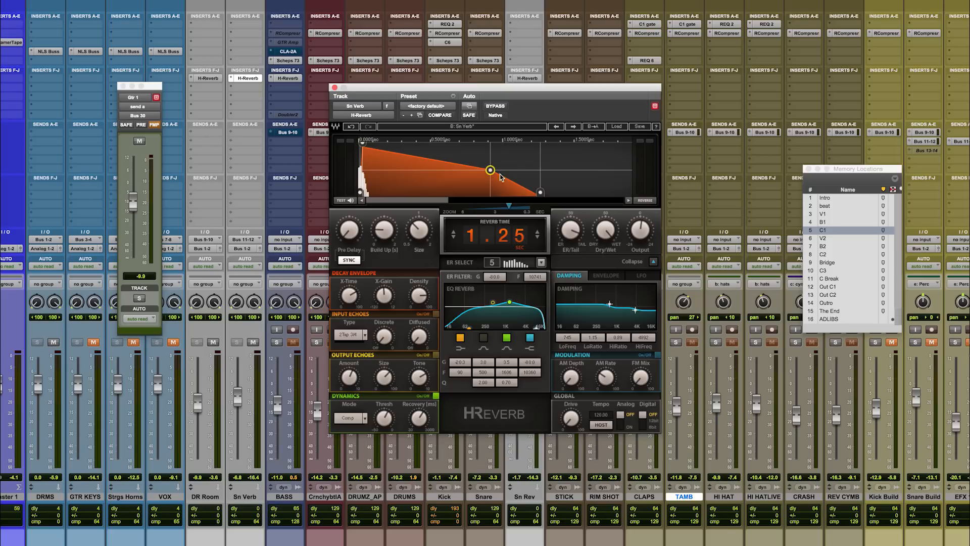
{"action": "left_click_drag", "start_coordinate": [490, 170], "coordinate": [540, 169]}
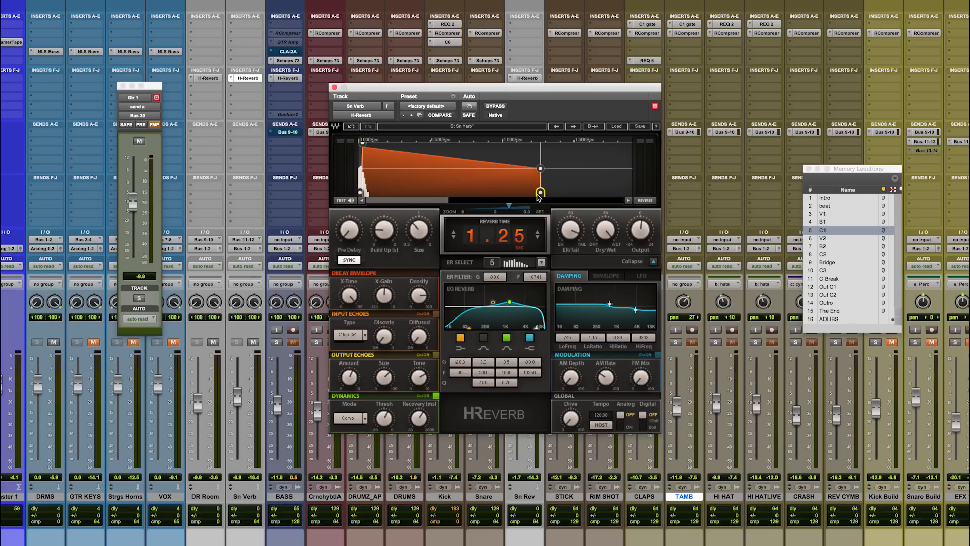
{"action": "left_click_drag", "start_coordinate": [552, 195], "coordinate": [466, 157]}
Play the song while sweeping the Sn Verb reverb time down to 0.24 seconds and back up to 1.03 seconds.
{"action": "key", "text": "space"}
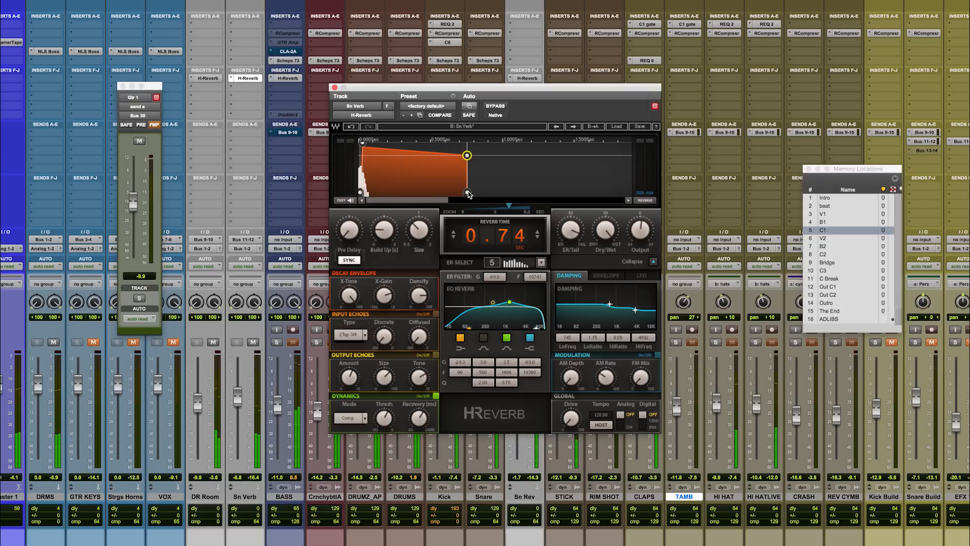
{"action": "scroll", "coordinate": [533, 242], "scroll_direction": "down", "scroll_amount": 10}
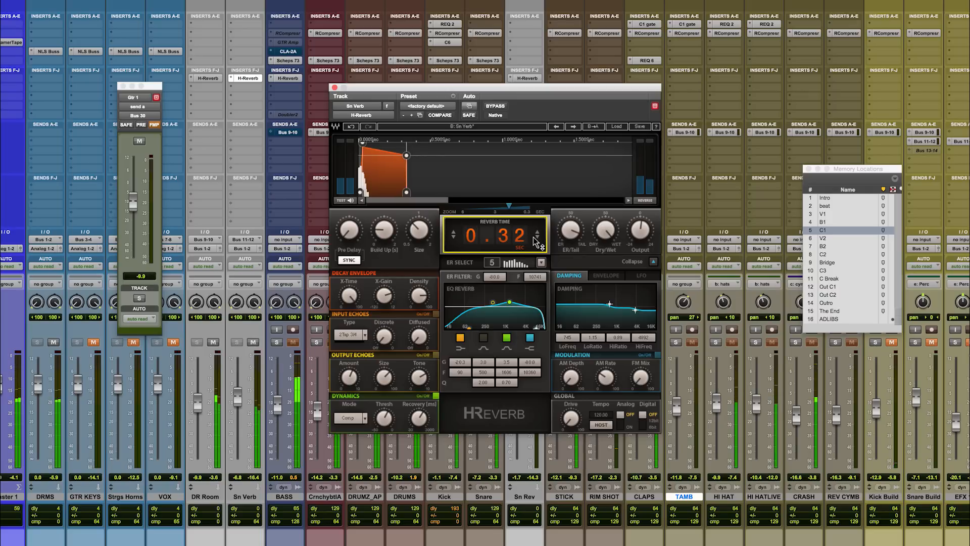
{"action": "scroll", "coordinate": [537, 236], "scroll_direction": "down", "scroll_amount": 4}
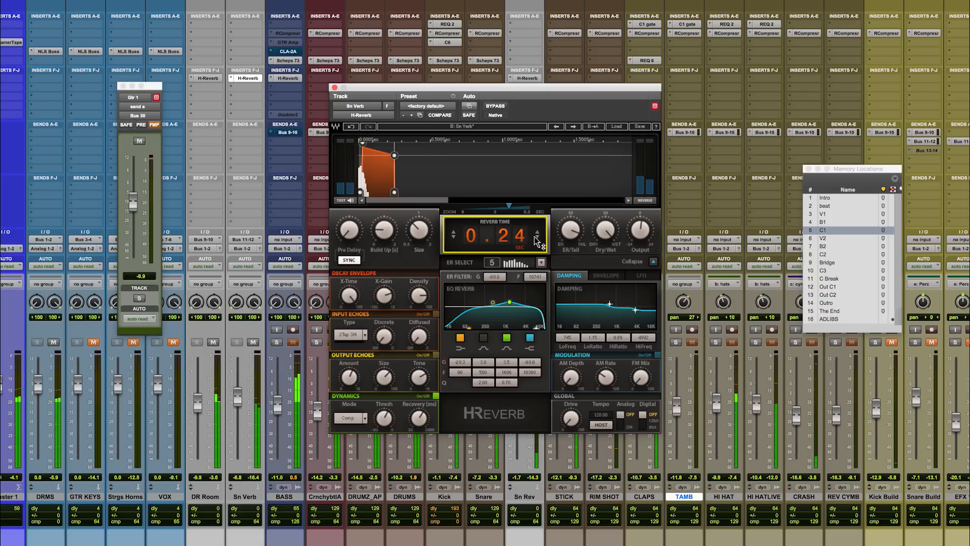
{"action": "scroll", "coordinate": [537, 236], "scroll_direction": "up", "scroll_amount": 8}
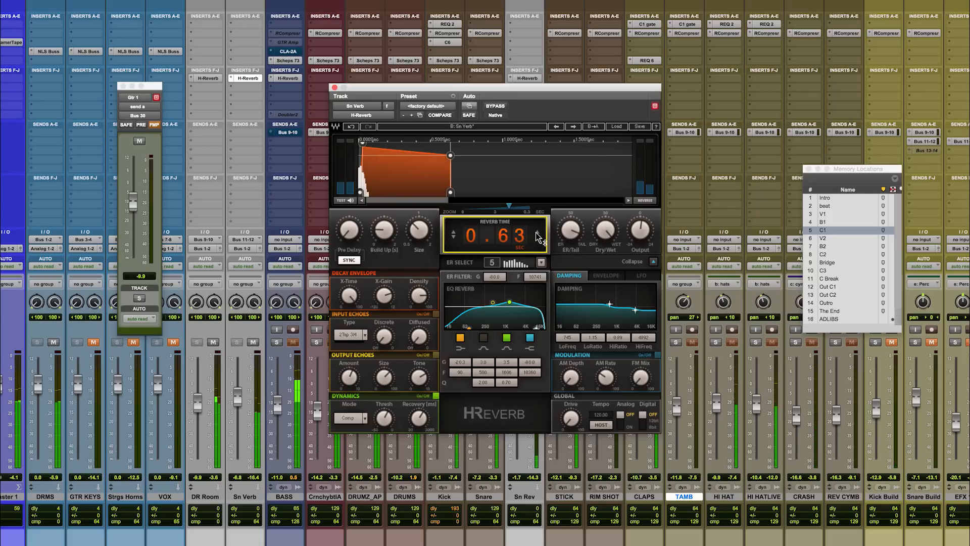
{"action": "scroll", "coordinate": [537, 237], "scroll_direction": "up", "scroll_amount": 8}
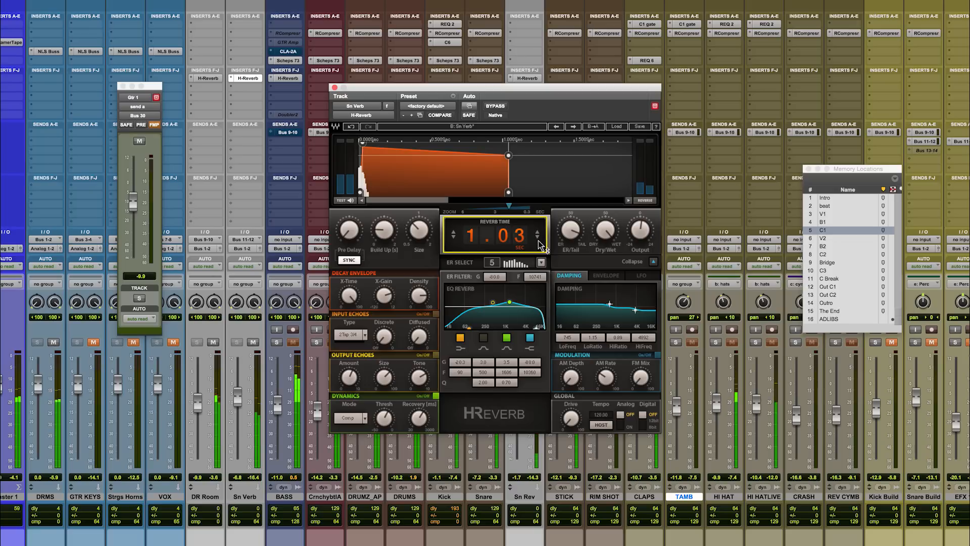
Pull the decay envelope's break point earlier and lower for a sloping tail, and return Sn Verb to setup A.
{"action": "left_click_drag", "start_coordinate": [509, 155], "coordinate": [452, 162]}
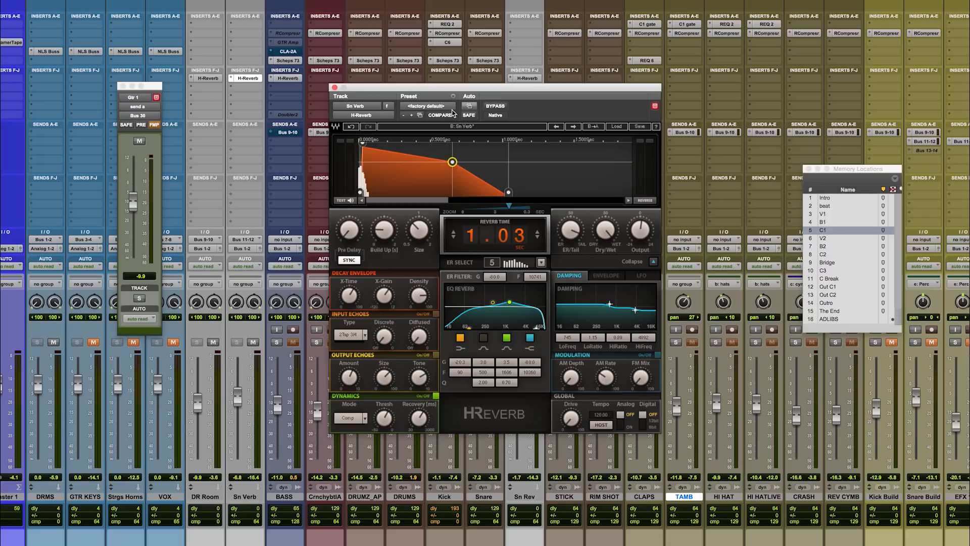
{"action": "left_click", "coordinate": [493, 128]}
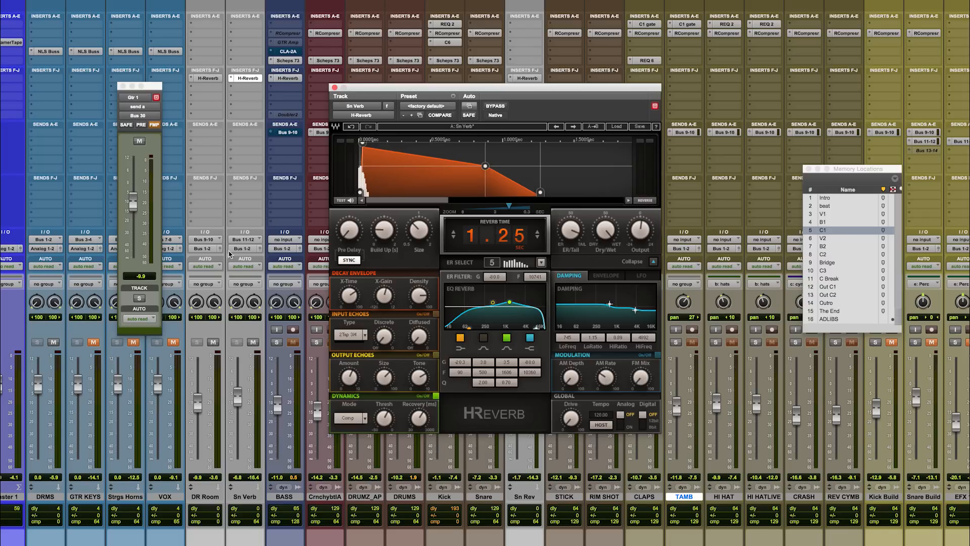
Show the H-Reverb of the Sn Rev track, deactivate the Snare's first Bus 41 send and unmute the second.
{"action": "scroll", "coordinate": [230, 255], "scroll_direction": "right", "scroll_amount": 5}
{"action": "scroll", "coordinate": [229, 255], "scroll_direction": "right", "scroll_amount": 4}
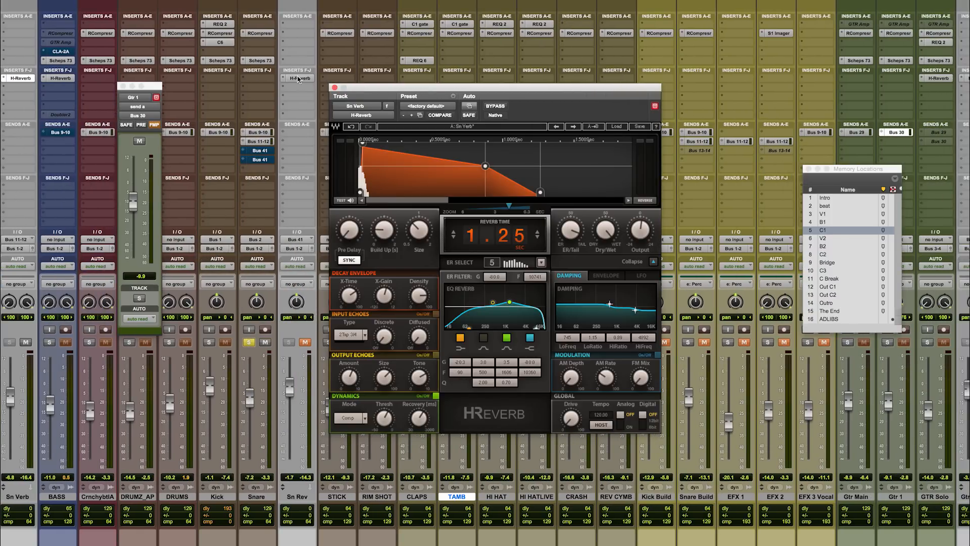
{"action": "left_click", "coordinate": [299, 79]}
{"action": "left_click", "coordinate": [260, 151], "text": "ctrl+super"}
{"action": "left_click", "coordinate": [261, 160]}
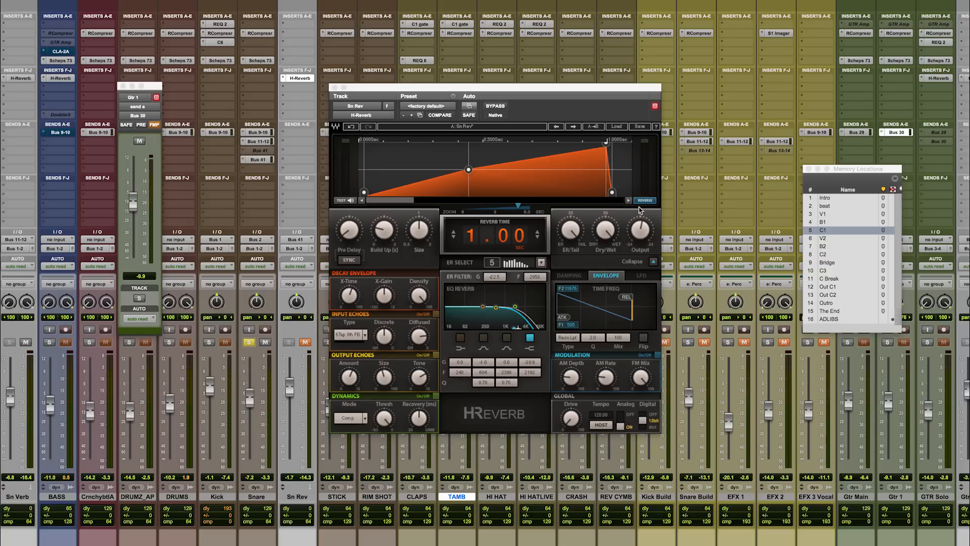
Audition the Sn Rev reverb with the built-in test signal, once with Reverse off and once with it on.
{"action": "left_click", "coordinate": [643, 200]}
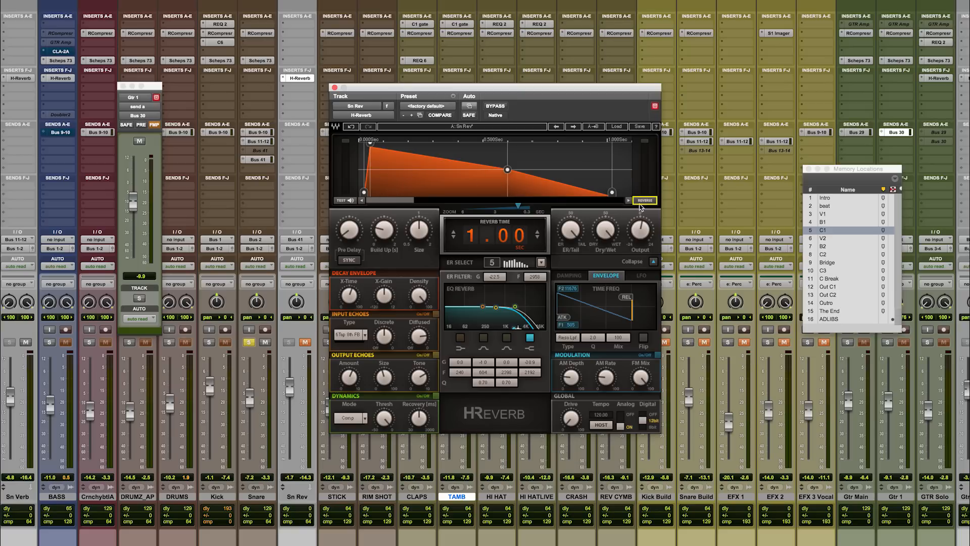
{"action": "left_click", "coordinate": [345, 203]}
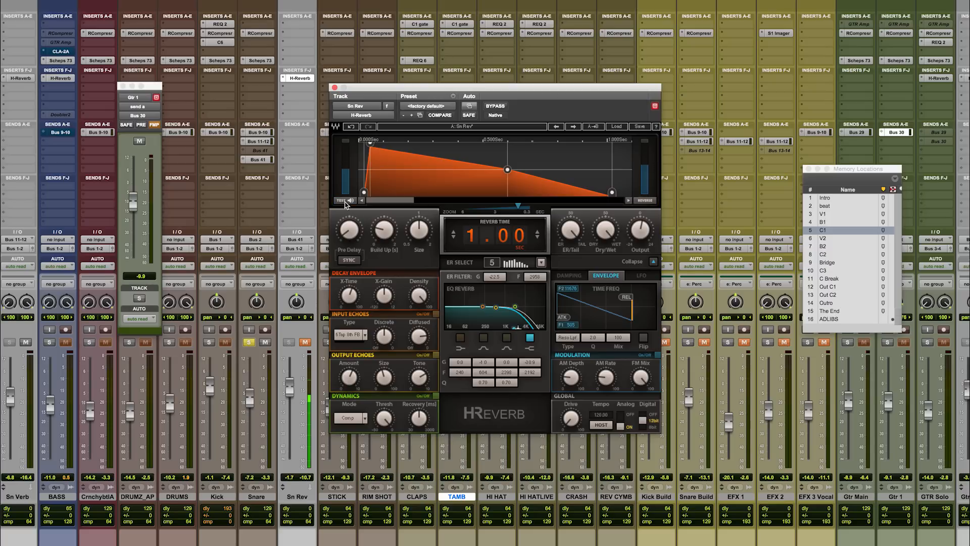
{"action": "left_click", "coordinate": [304, 343]}
{"action": "left_click", "coordinate": [304, 343]}
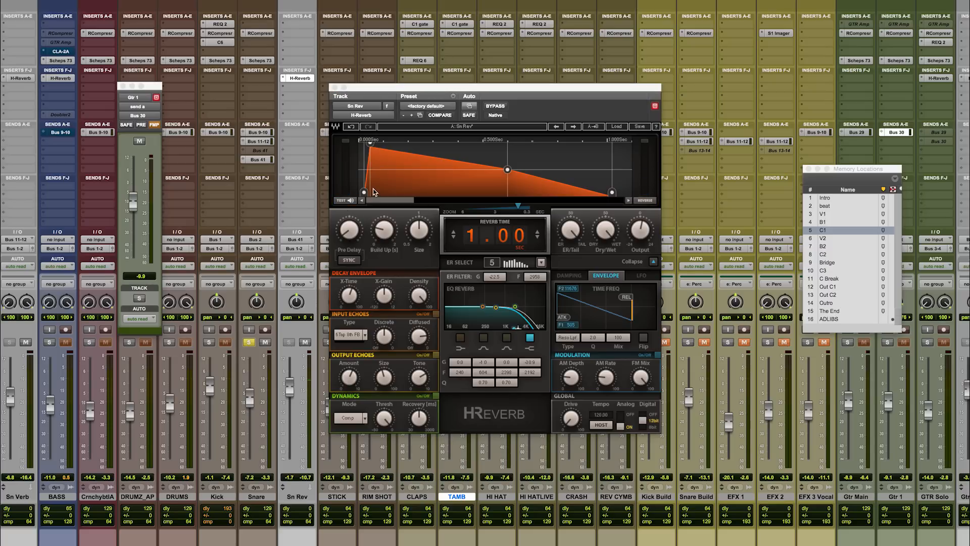
{"action": "left_click", "coordinate": [349, 201]}
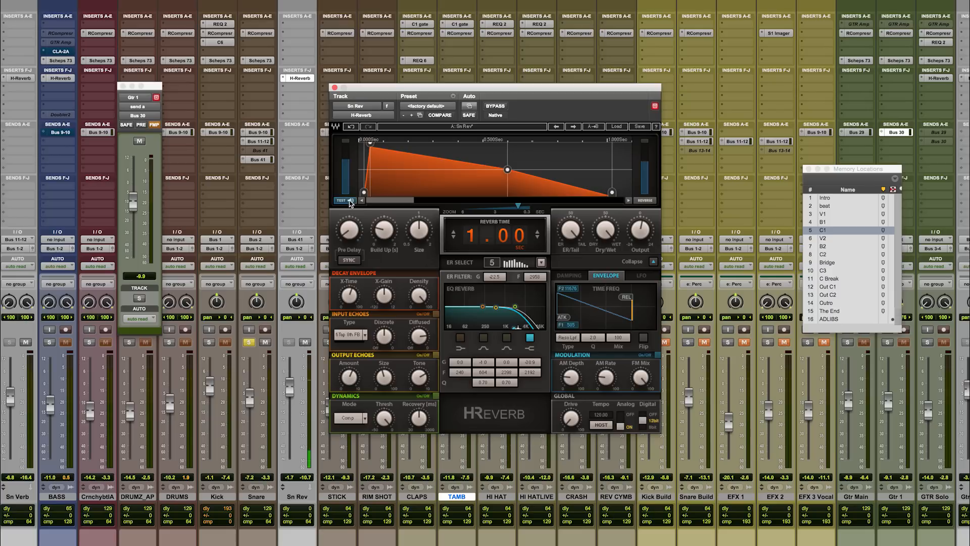
{"action": "left_click", "coordinate": [645, 201]}
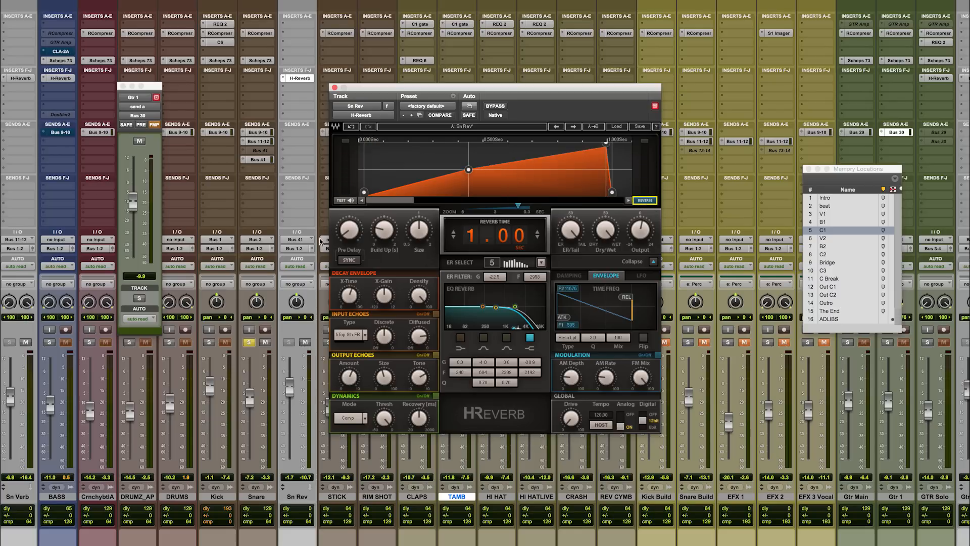
{"action": "left_click", "coordinate": [346, 201]}
Play the song and vary the Q of the ResoLpf time-frequency filter in setup B, ending at 3.4.
{"action": "left_click", "coordinate": [569, 337]}
{"action": "left_click", "coordinate": [567, 342]}
{"action": "key", "text": "space"}
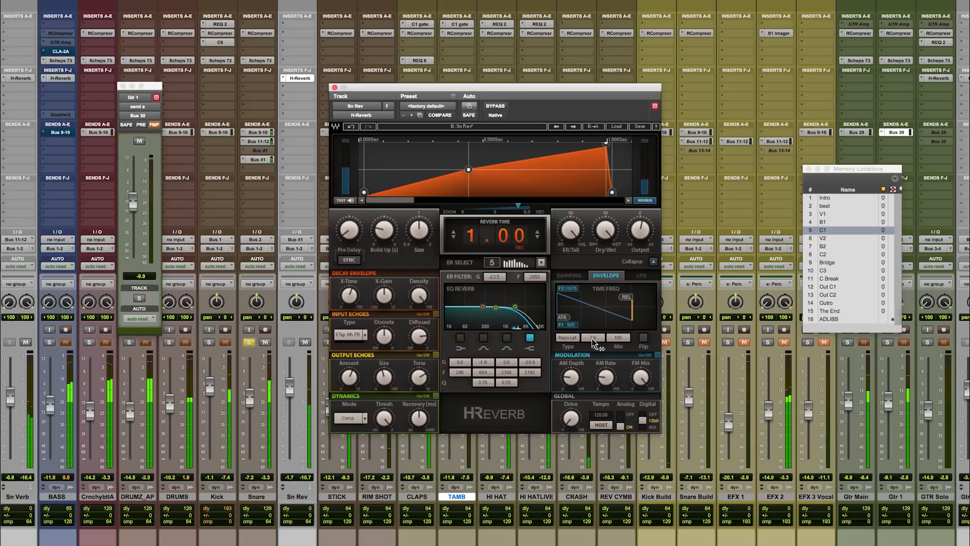
{"action": "left_click", "coordinate": [593, 338]}
{"action": "left_click_drag", "start_coordinate": [592, 338], "coordinate": [592, 308]}
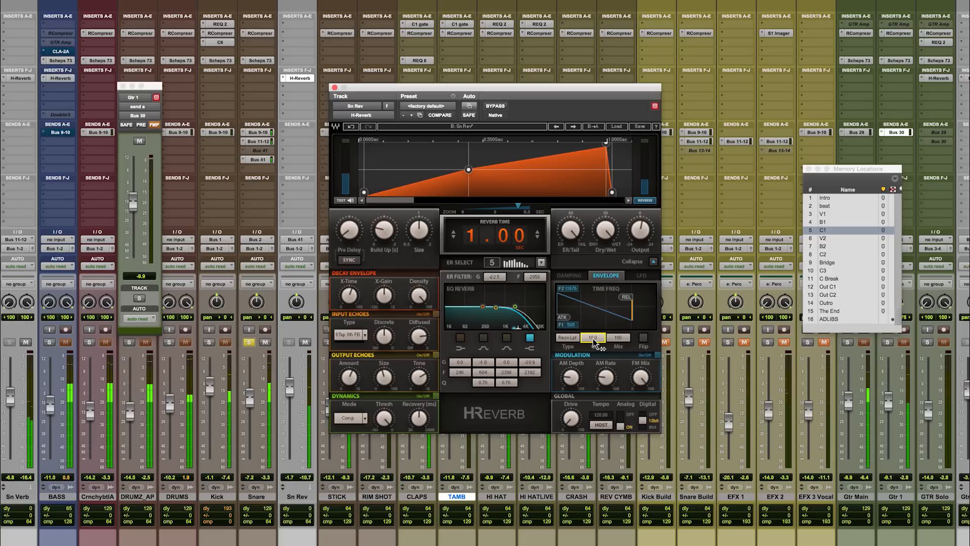
{"action": "type", "text": "1.3"}
{"action": "key", "text": "Return"}
{"action": "key", "text": "Down"}
{"action": "key", "text": "Up"}
{"action": "key", "text": "Up"}
{"action": "key", "text": "Up"}
{"action": "key", "text": "Up"}
{"action": "key", "text": "Up"}
{"action": "key", "text": "Up"}
{"action": "key", "text": "Up"}
{"action": "key", "text": "Up"}
{"action": "key", "text": "Up"}
{"action": "key", "text": "Up"}
{"action": "key", "text": "Up"}
{"action": "key", "text": "Up"}
{"action": "key", "text": "Up"}
{"action": "key", "text": "Up"}
{"action": "key", "text": "Up"}
{"action": "key", "text": "Up"}
{"action": "key", "text": "Up"}
{"action": "key", "text": "Up"}
{"action": "key", "text": "Up"}
{"action": "key", "text": "Up"}
{"action": "key", "text": "Up"}
{"action": "key", "text": "Up"}
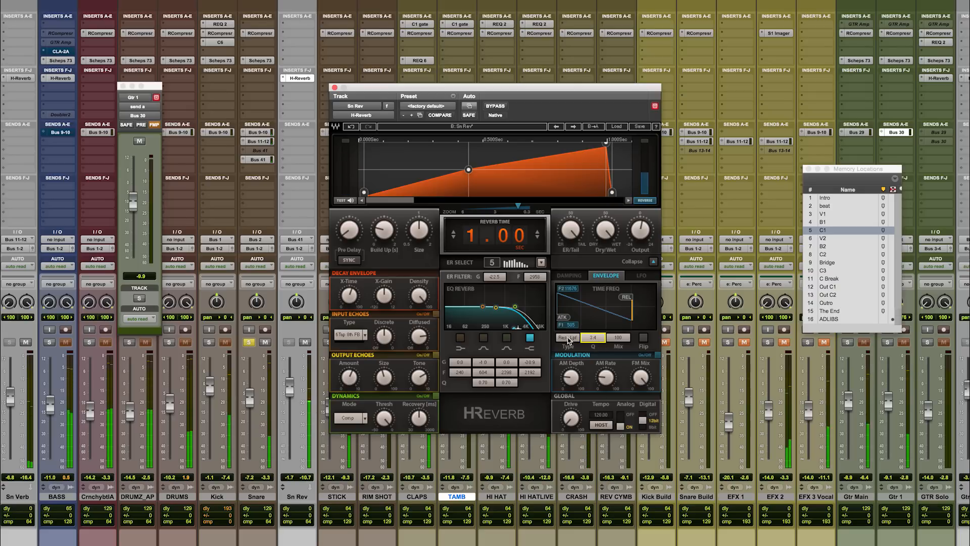
Try the ResoHpf type and the Flip option on the time-frequency filter, and move its attack point later and back.
{"action": "left_click", "coordinate": [568, 338]}
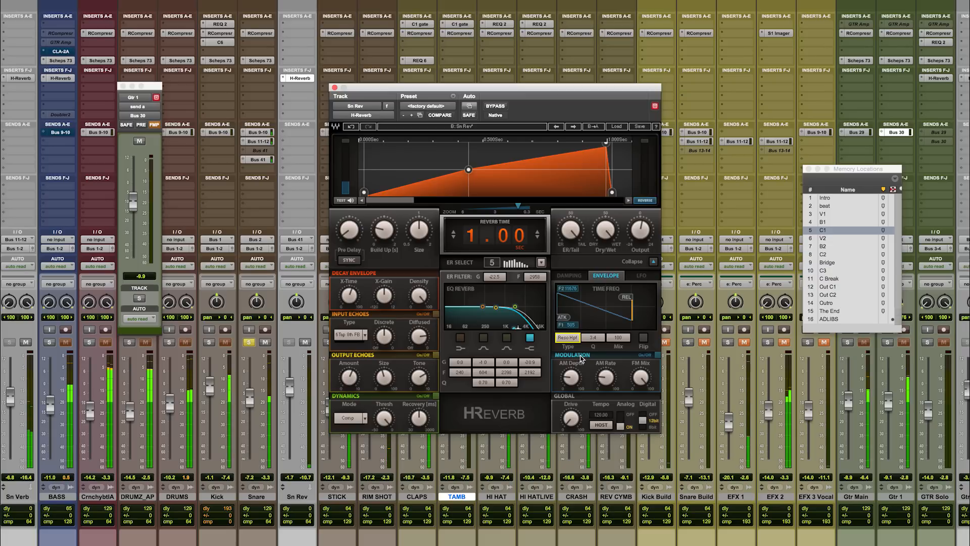
{"action": "left_click", "coordinate": [574, 342]}
{"action": "left_click", "coordinate": [643, 338]}
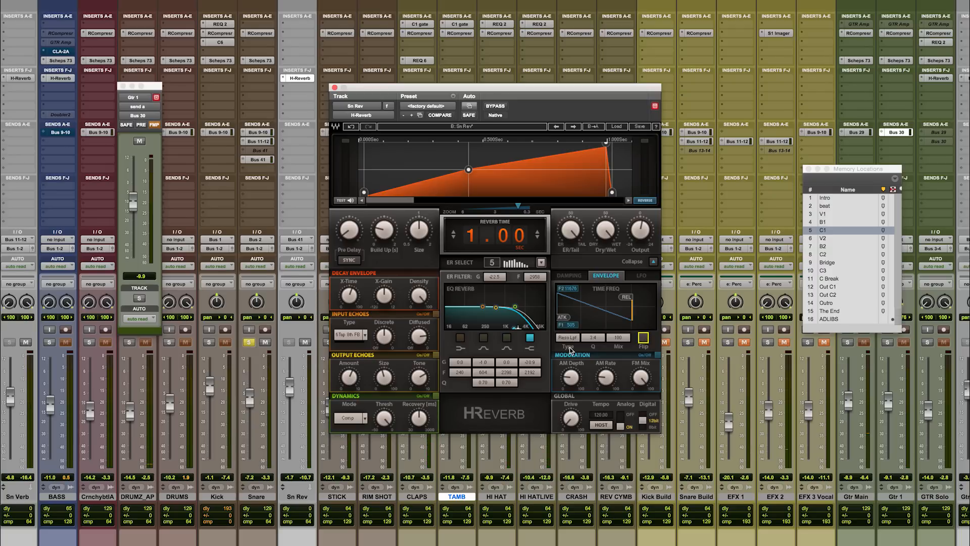
{"action": "left_click_drag", "start_coordinate": [564, 319], "coordinate": [601, 317]}
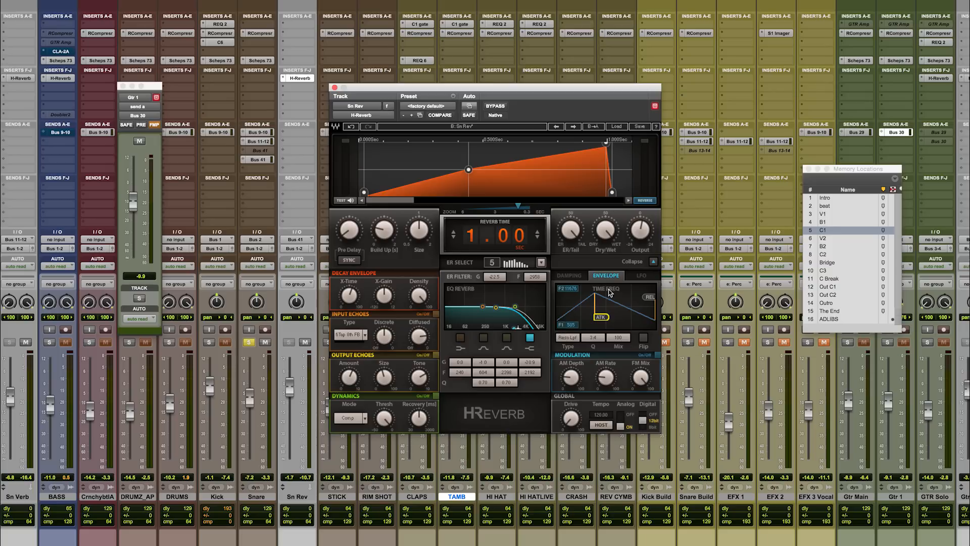
{"action": "left_click_drag", "start_coordinate": [602, 318], "coordinate": [562, 317]}
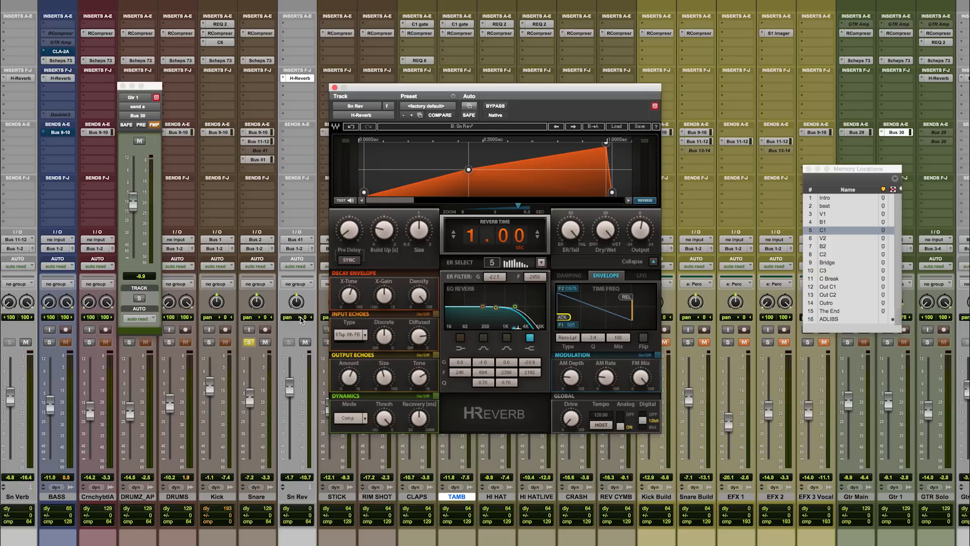
Switch the Sn Rev reverb to setup A and unsolo the Snare track.
{"action": "left_click", "coordinate": [481, 130]}
{"action": "left_click", "coordinate": [248, 342]}
{"action": "left_click", "coordinate": [249, 343]}
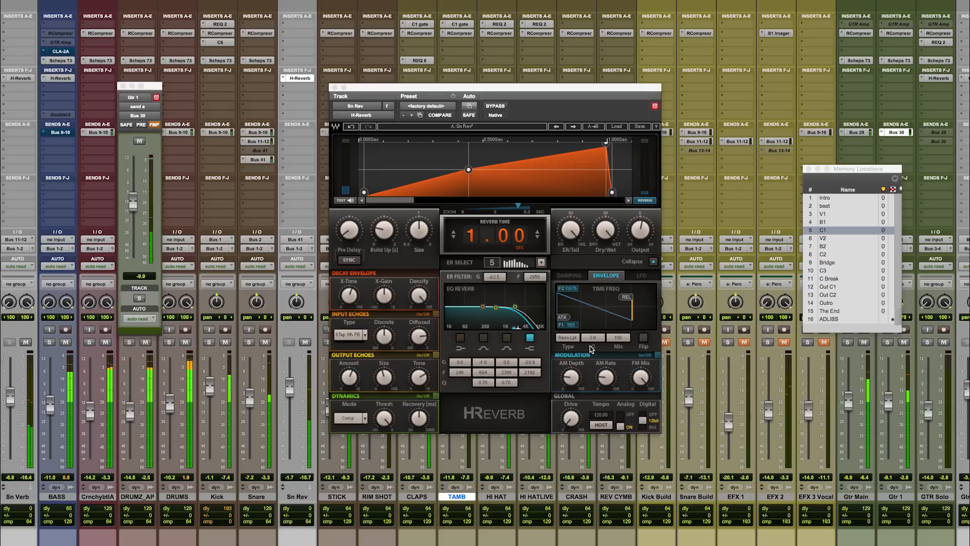
Raise the time-frequency filter's Q to 3.2 in setup A and copy these settings to setup B.
{"action": "left_click", "coordinate": [593, 337]}
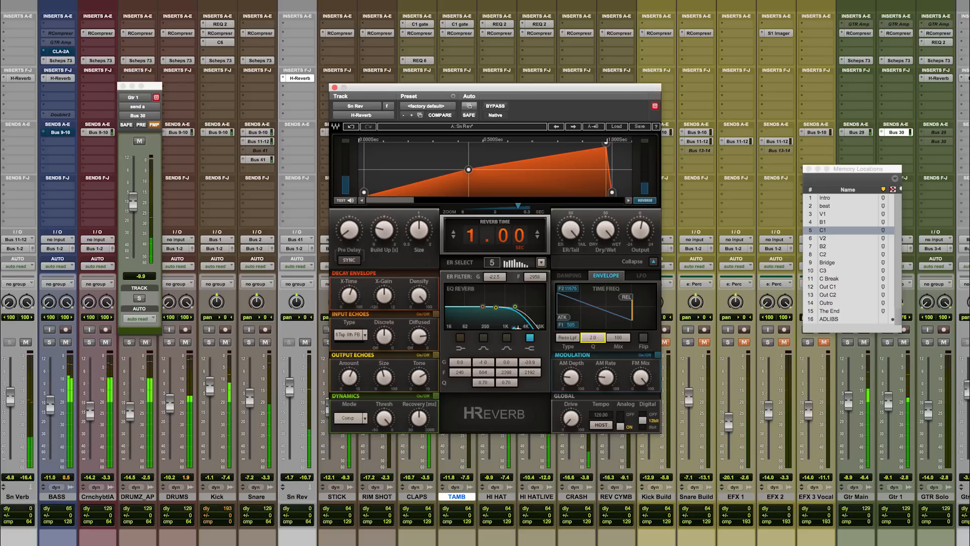
{"action": "left_click_drag", "start_coordinate": [593, 337], "coordinate": [593, 325]}
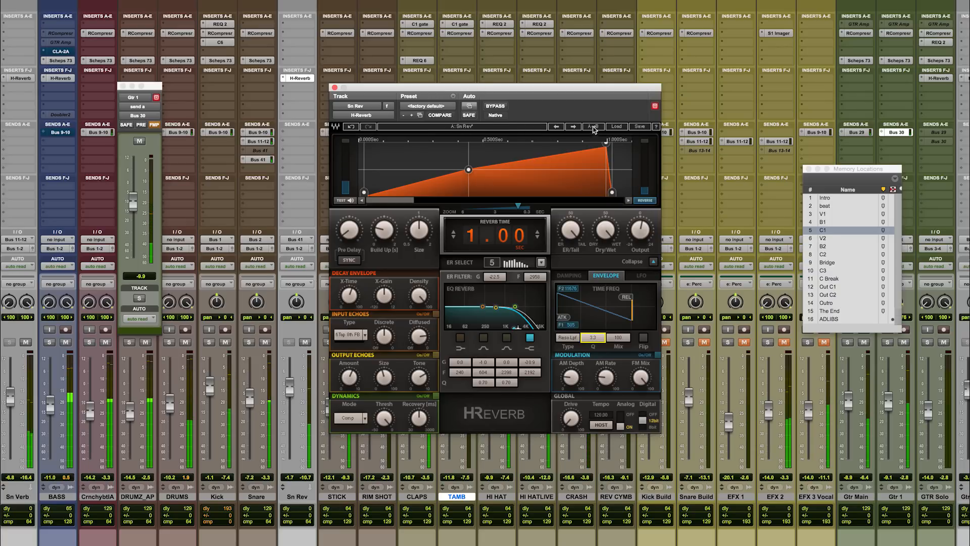
{"action": "left_click", "coordinate": [593, 127]}
{"action": "left_click", "coordinate": [506, 127]}
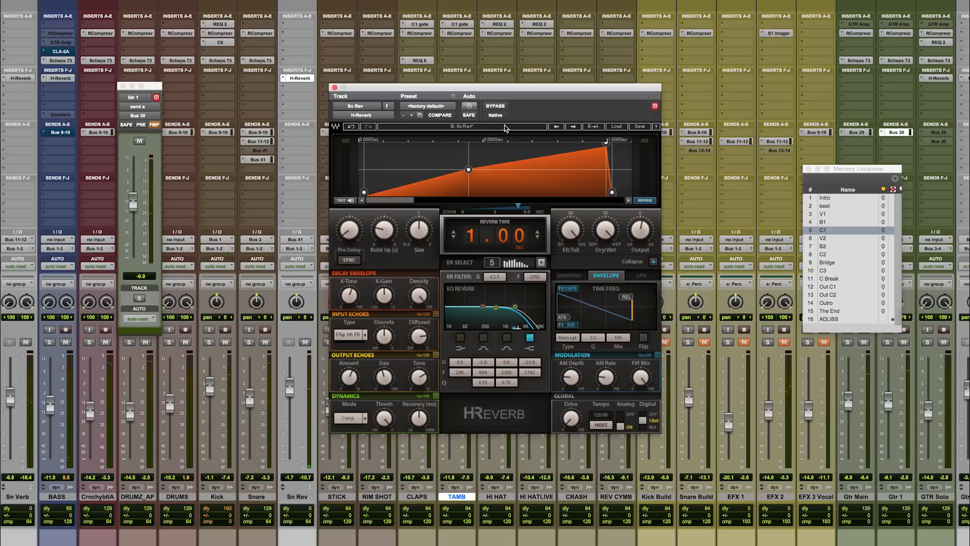
Move the reversed envelope's break point slightly earlier in setup B and play it with the Snare track soloed.
{"action": "left_click_drag", "start_coordinate": [468, 169], "coordinate": [447, 169]}
{"action": "key", "text": "space"}
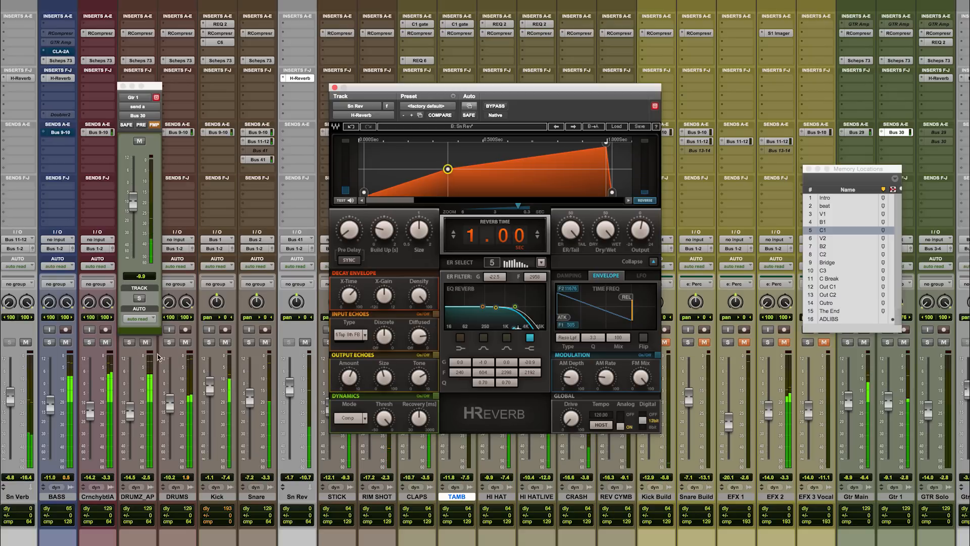
{"action": "left_click", "coordinate": [249, 342]}
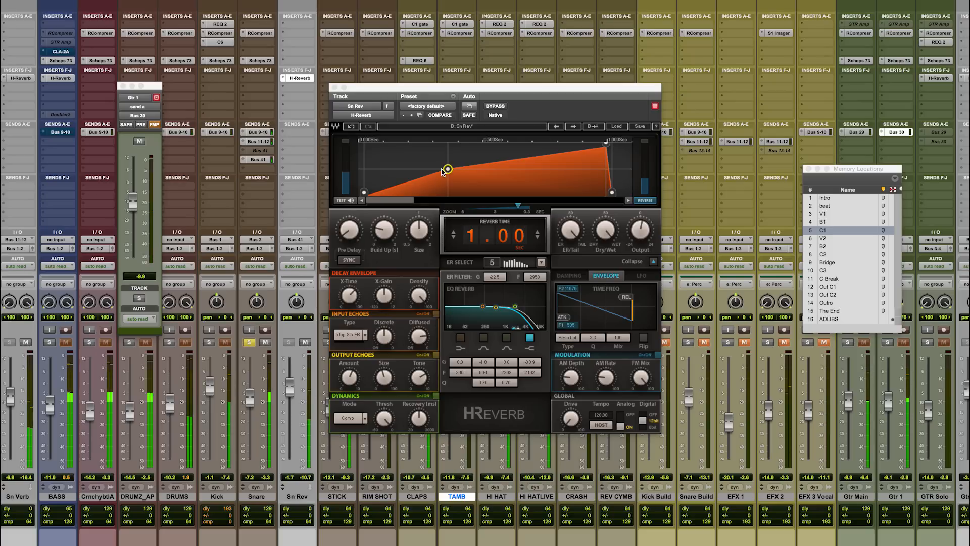
Move the reversed envelope's break point past the middle of the build-up, listen to it, and unsolo the Snare track.
{"action": "left_click_drag", "start_coordinate": [448, 169], "coordinate": [520, 169]}
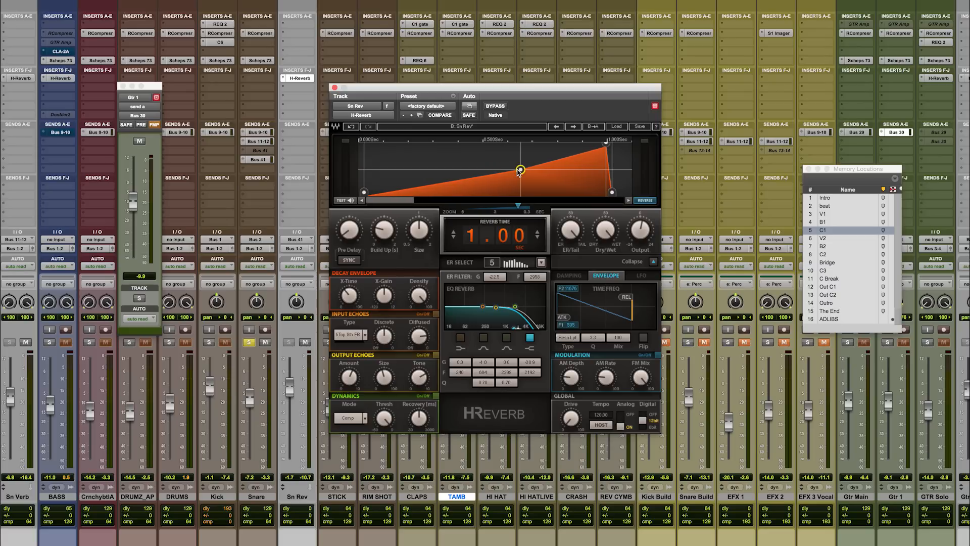
{"action": "key", "text": "space"}
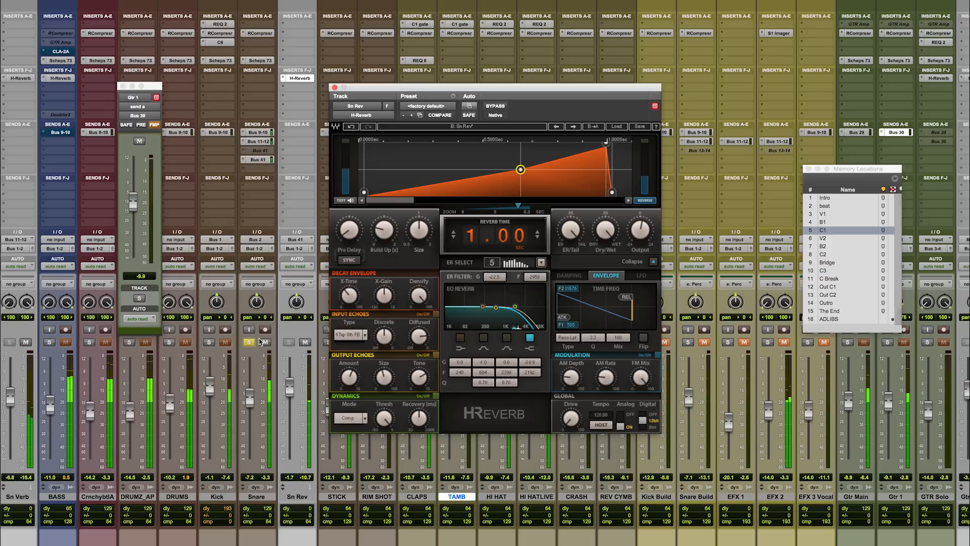
{"action": "left_click", "coordinate": [249, 343]}
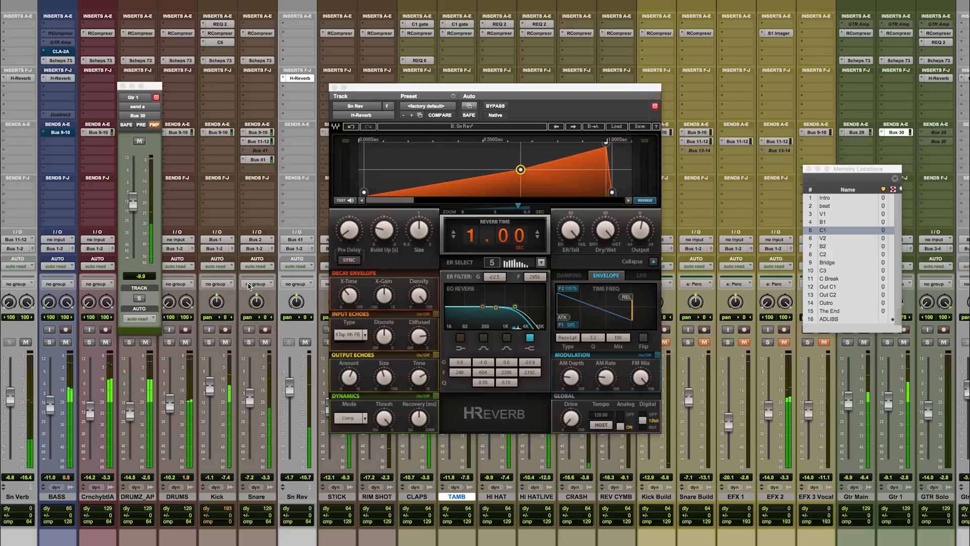
Undo the last break point move and compare setups A and B of the Sn Rev reverb in the mix.
{"action": "left_click", "coordinate": [349, 128]}
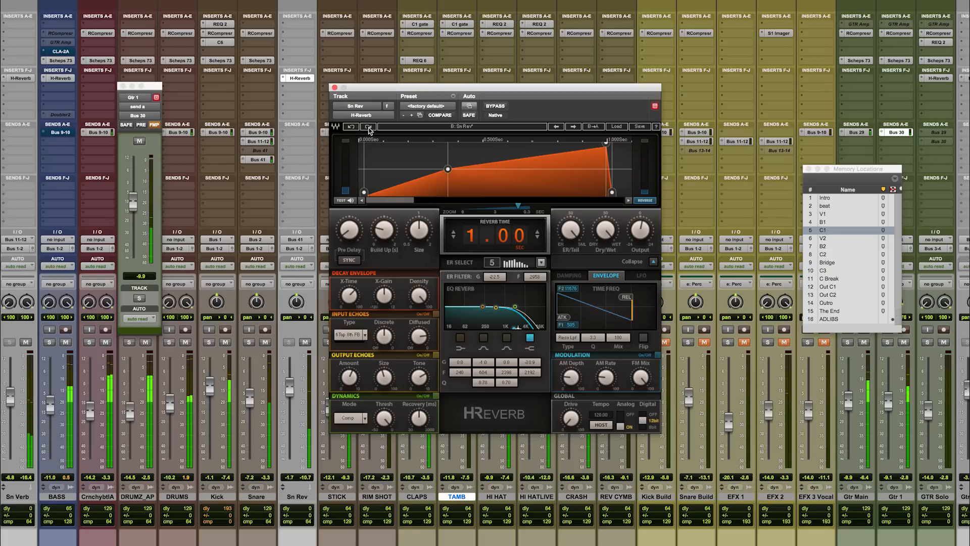
{"action": "left_click", "coordinate": [434, 127]}
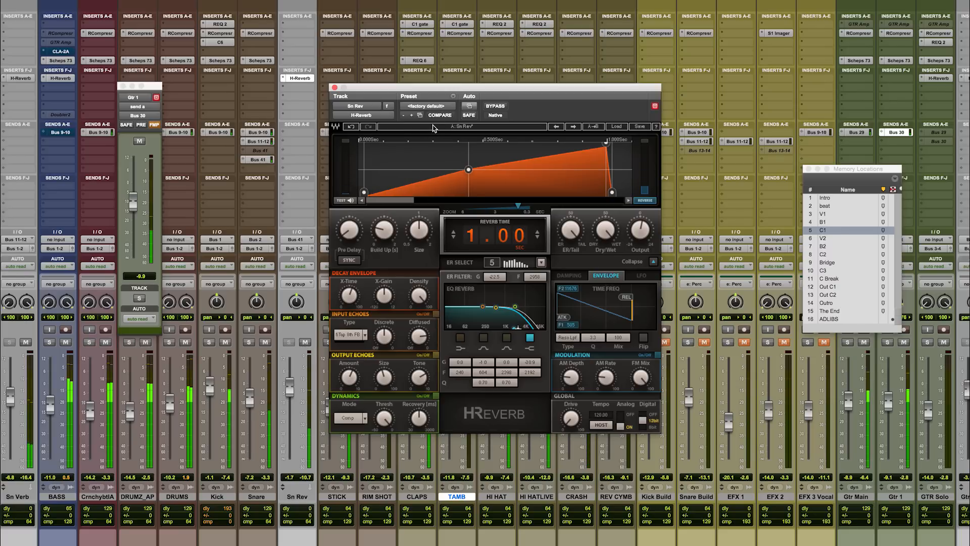
{"action": "left_click", "coordinate": [352, 128]}
{"action": "left_click", "coordinate": [352, 128]}
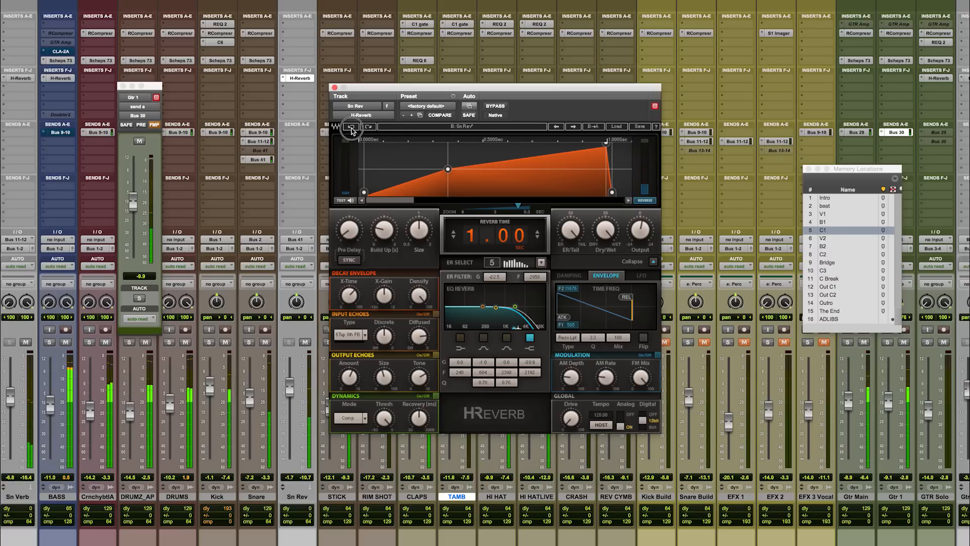
Switch the Sn Rev reverb between setups A and B once more while the mix plays.
{"action": "left_click", "coordinate": [408, 128]}
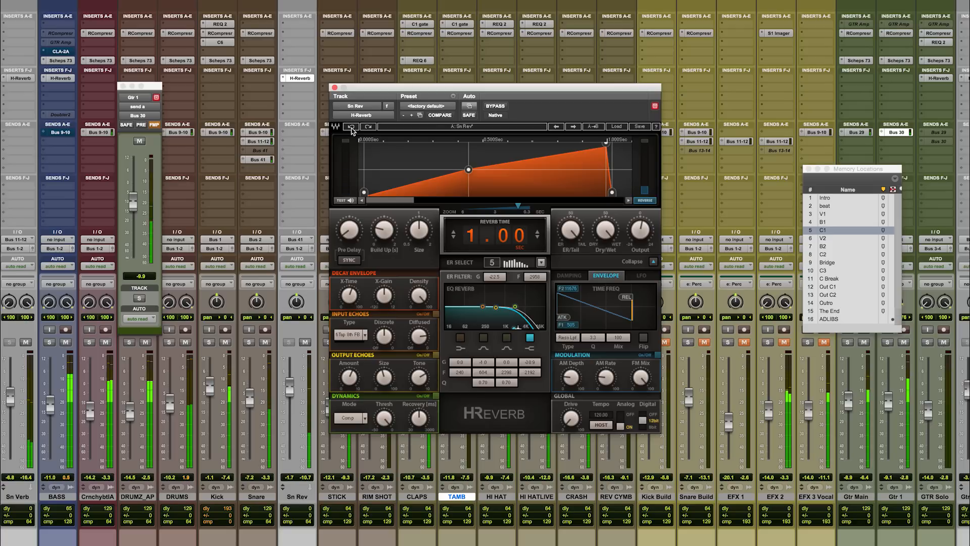
{"action": "left_click", "coordinate": [419, 130]}
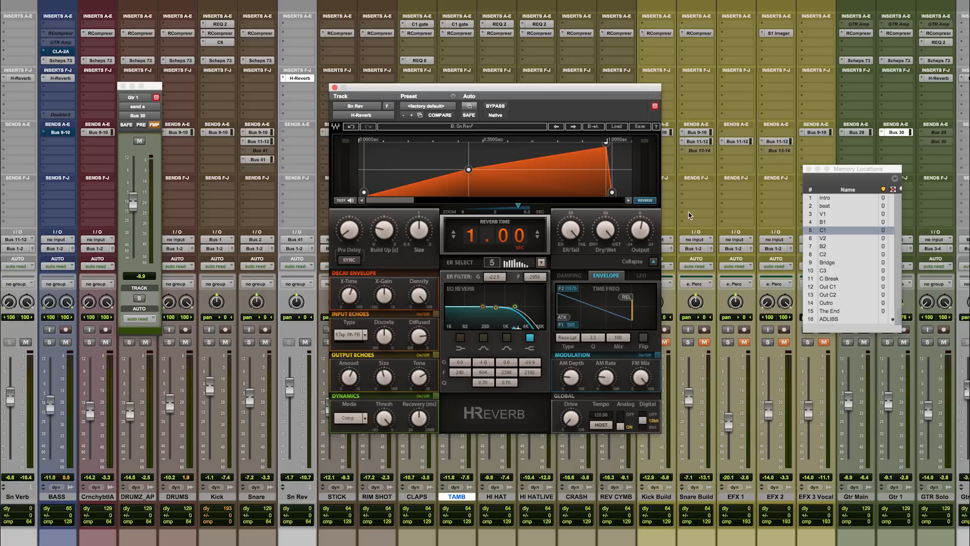
Open the H-Reverb on the BASS track, switch it to setup B and solo the track.
{"action": "scroll", "coordinate": [690, 215], "scroll_direction": "left", "scroll_amount": 5}
{"action": "scroll", "coordinate": [689, 215], "scroll_direction": "left", "scroll_amount": 10}
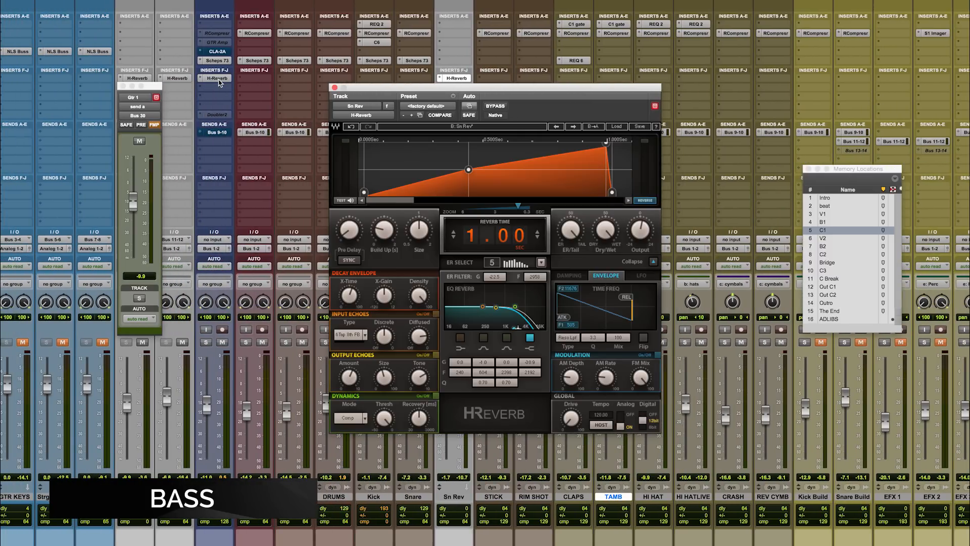
{"action": "left_click", "coordinate": [218, 79]}
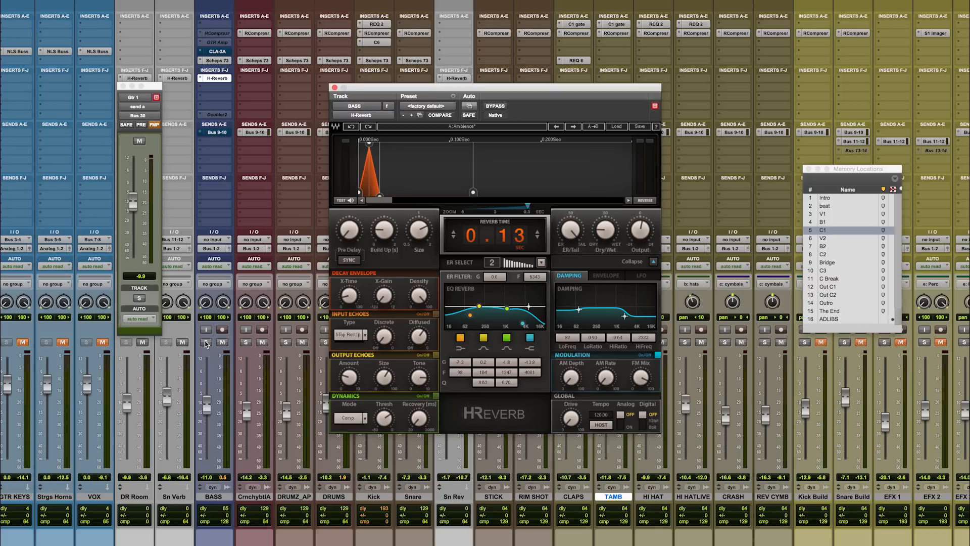
{"action": "mouse_move", "coordinate": [527, 206]}
{"action": "left_click", "coordinate": [513, 129]}
{"action": "left_click", "coordinate": [205, 343]}
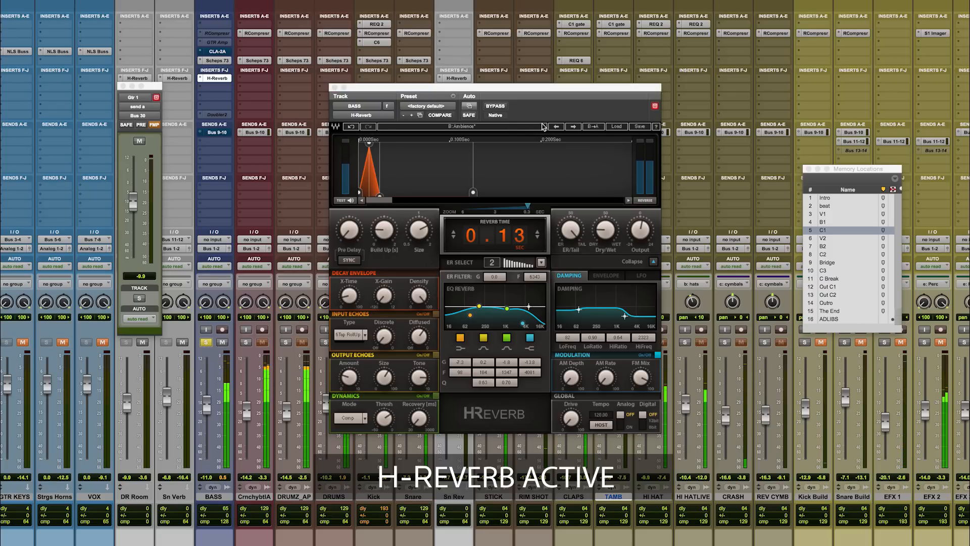
Adjust the bass reverb's Dry/Wet mix in setup B and compare it on the soloed track with the bypassed signal.
{"action": "left_click", "coordinate": [494, 106]}
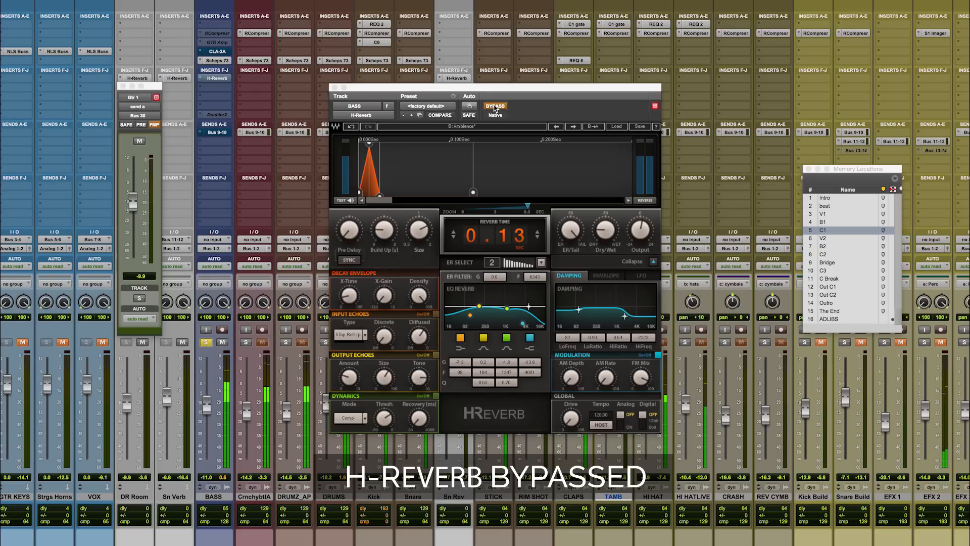
{"action": "left_click", "coordinate": [495, 107]}
{"action": "left_click", "coordinate": [605, 230]}
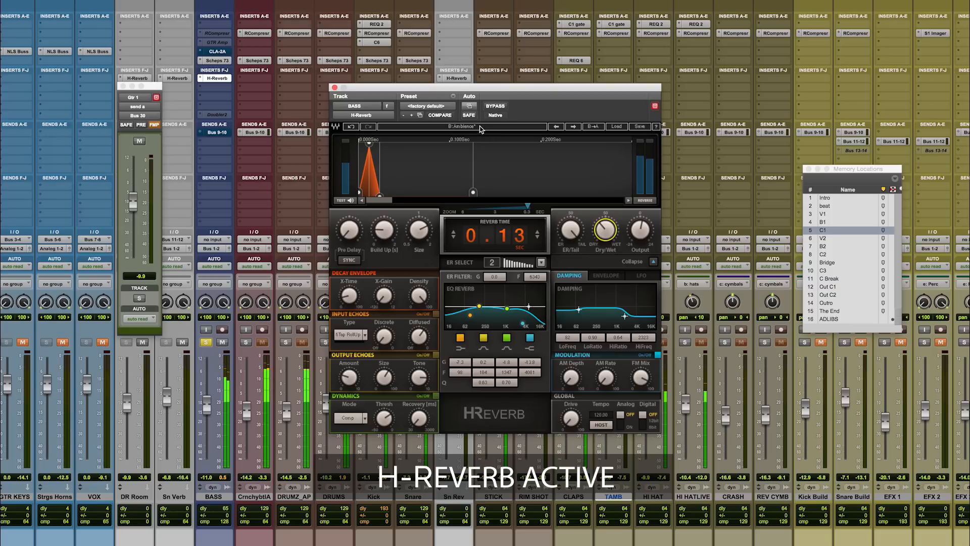
{"action": "left_click", "coordinate": [480, 127]}
{"action": "left_click", "coordinate": [480, 127]}
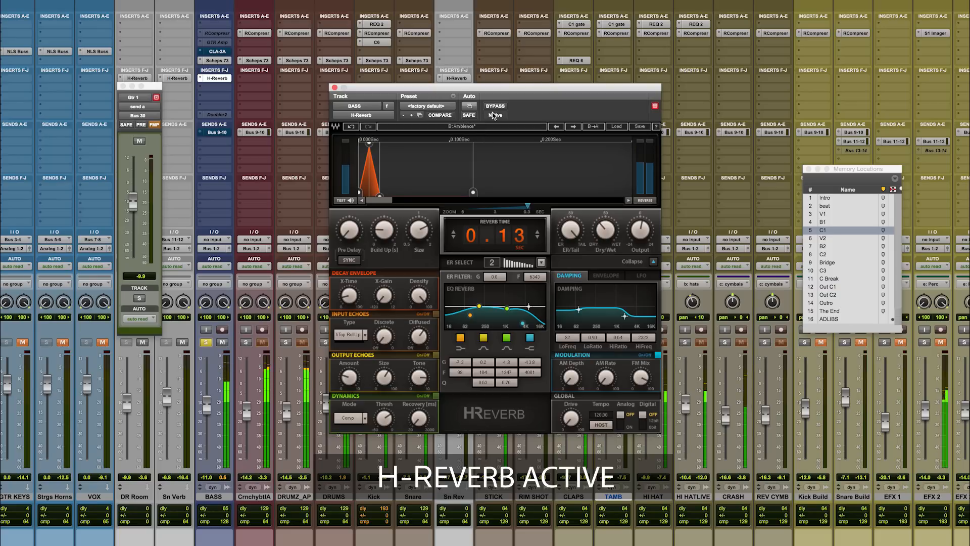
{"action": "left_click", "coordinate": [495, 106]}
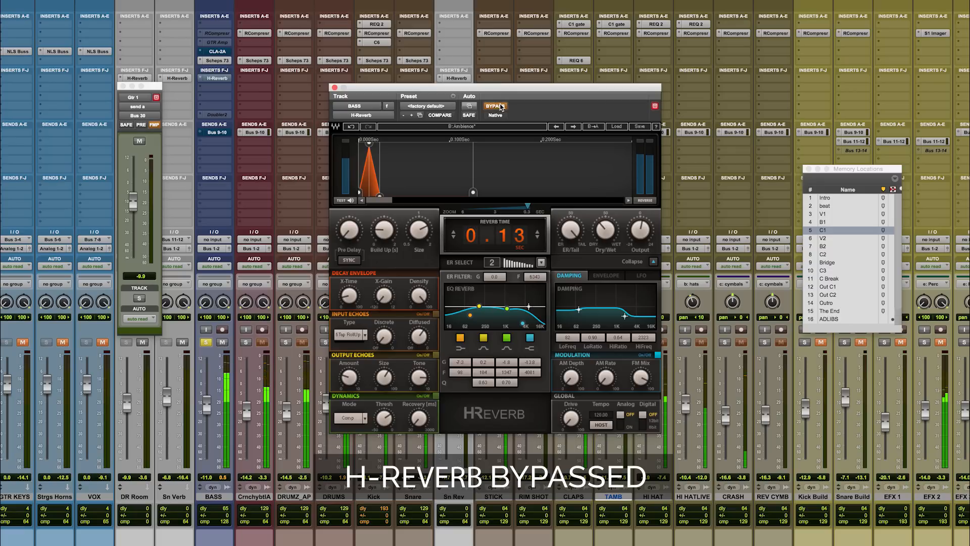
{"action": "left_click", "coordinate": [501, 107]}
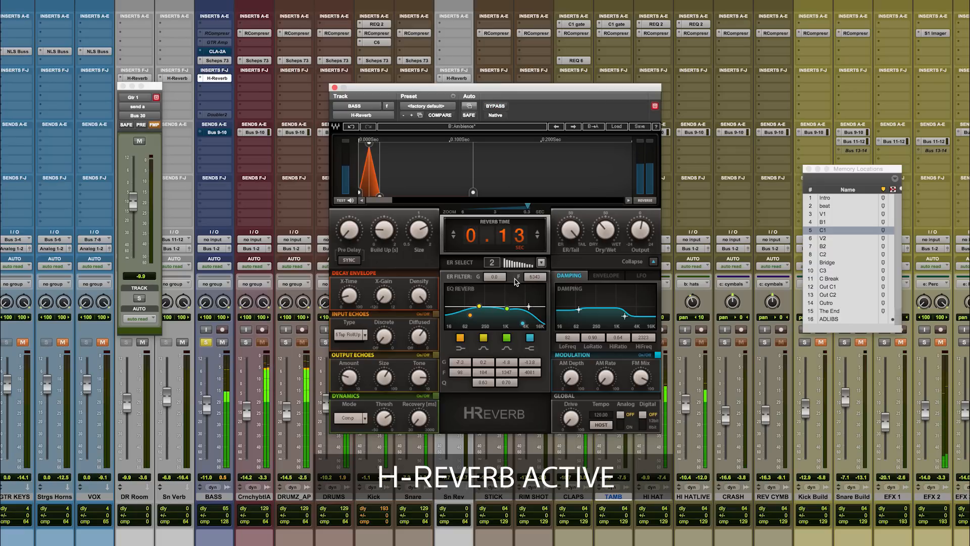
{"action": "key", "text": "space"}
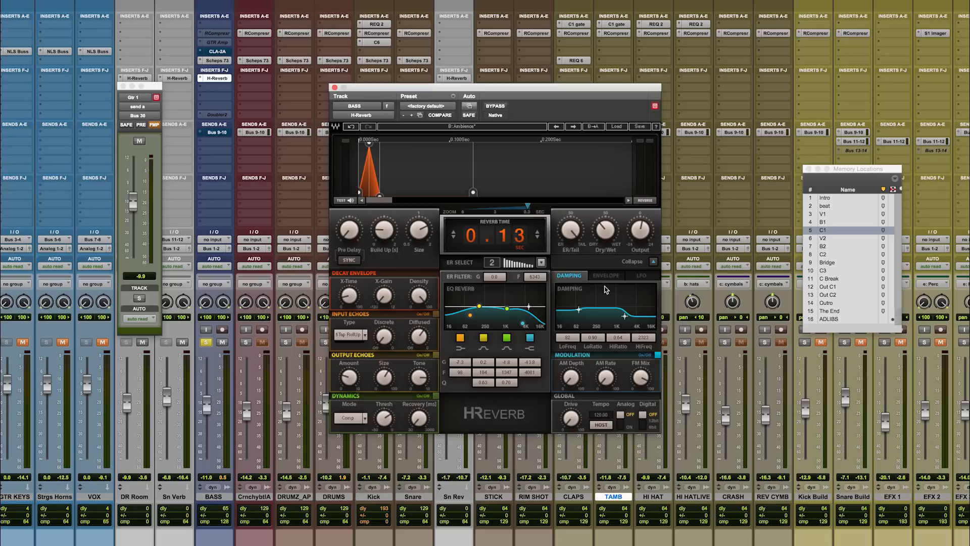
Unsolo the BASS track and compare setups A and B of its reverb in the full mix.
{"action": "left_click", "coordinate": [206, 343]}
{"action": "left_click", "coordinate": [206, 343]}
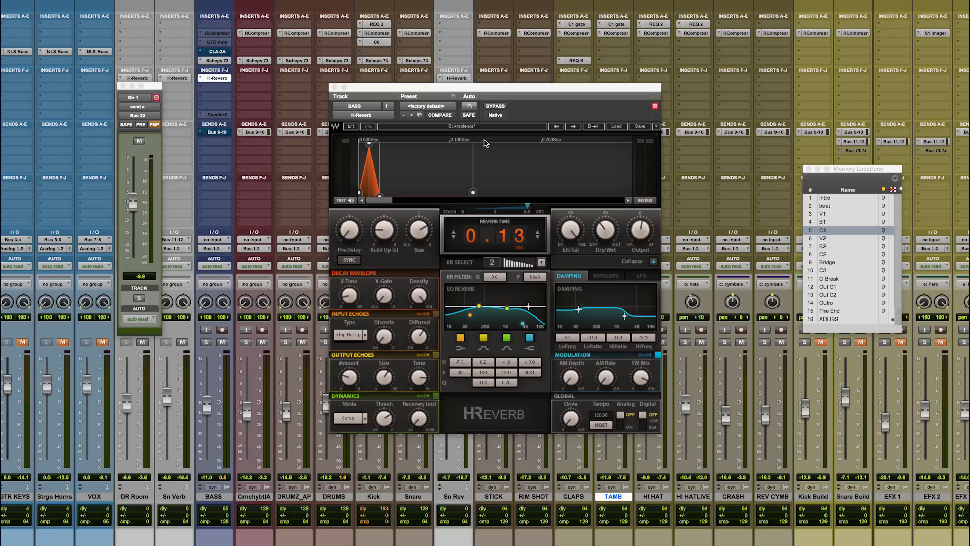
{"action": "key", "text": "space"}
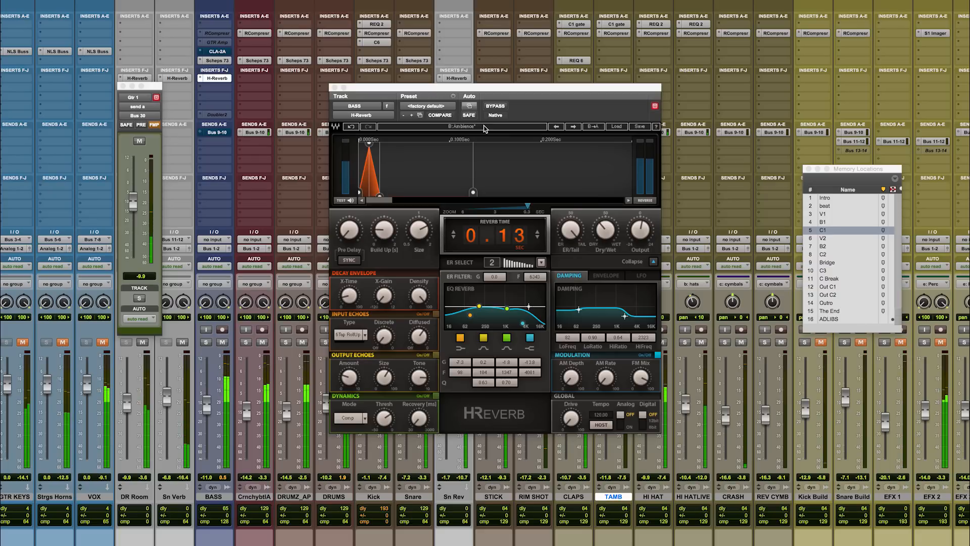
{"action": "left_click", "coordinate": [484, 127]}
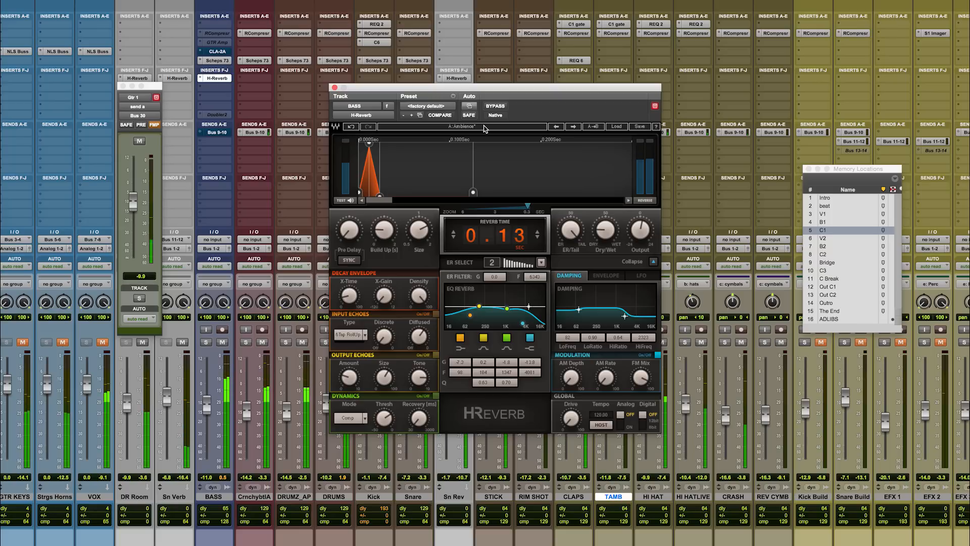
{"action": "left_click", "coordinate": [483, 126]}
Lower the bass reverb's Dry/Wet mix slightly in setup B and compare it with setup A.
{"action": "left_click", "coordinate": [605, 230]}
{"action": "left_click_drag", "start_coordinate": [605, 229], "coordinate": [603, 240]}
{"action": "left_click", "coordinate": [480, 129]}
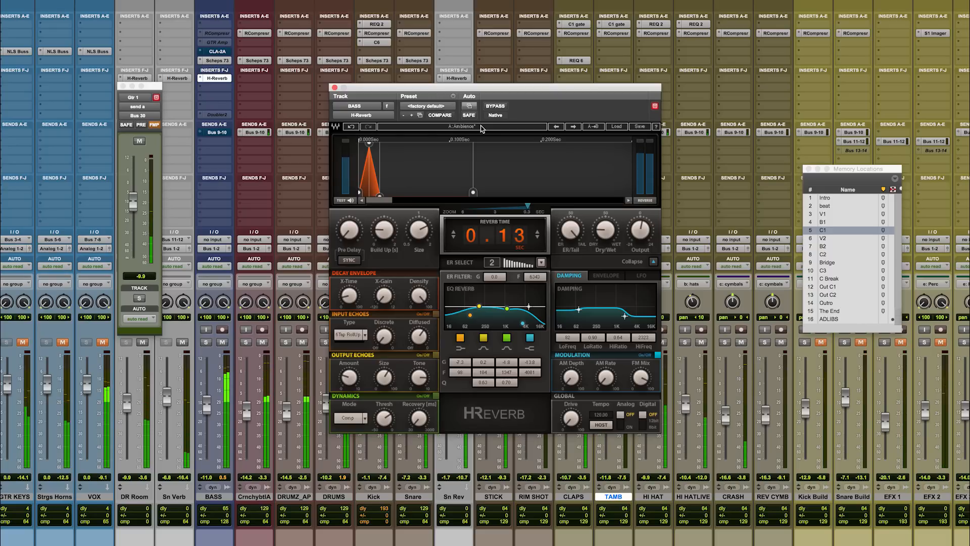
{"action": "left_click", "coordinate": [481, 129]}
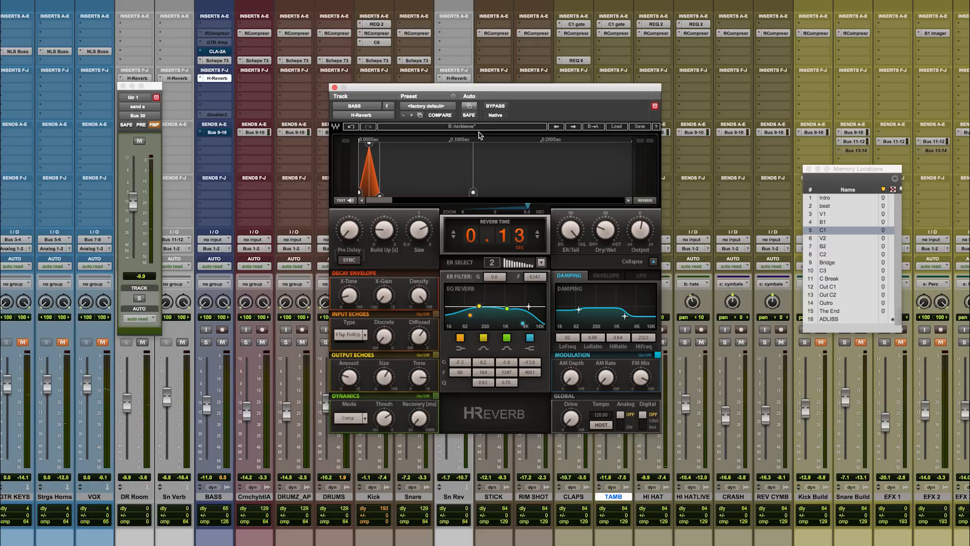
{"action": "left_click", "coordinate": [473, 127]}
Solo the Gtr Main track and open the H-Reverb on the Gtr Verb 1 return.
{"action": "scroll", "coordinate": [294, 183], "scroll_direction": "right", "scroll_amount": 10}
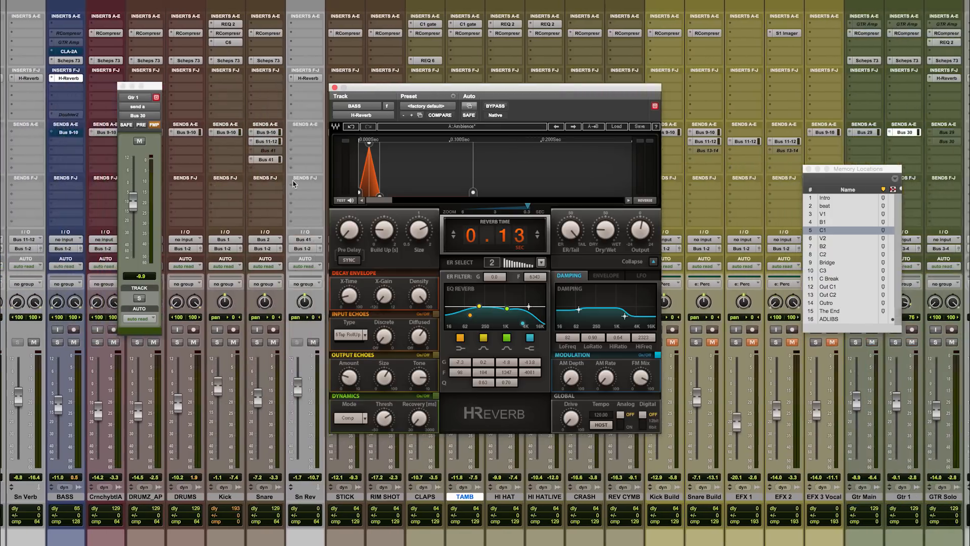
{"action": "scroll", "coordinate": [294, 183], "scroll_direction": "right", "scroll_amount": 1}
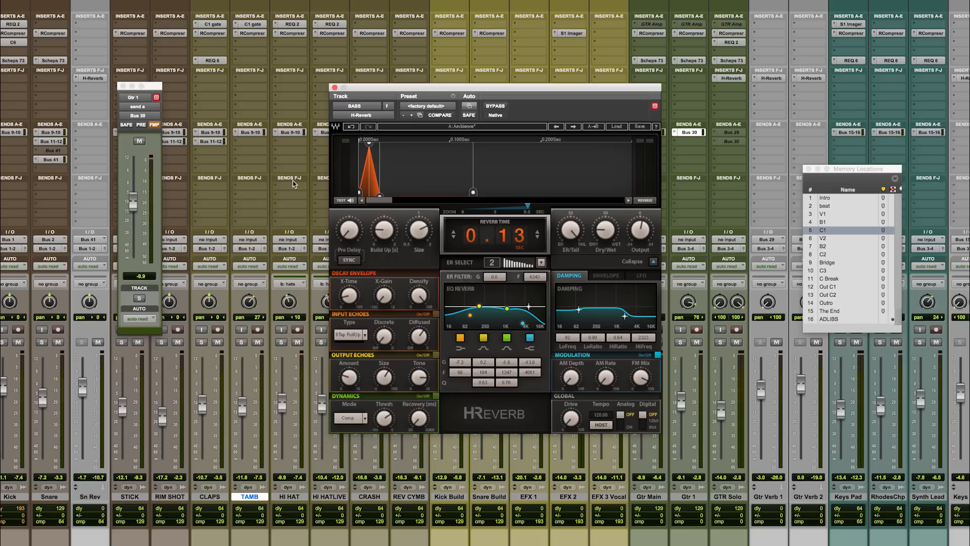
{"action": "scroll", "coordinate": [295, 183], "scroll_direction": "right", "scroll_amount": 1}
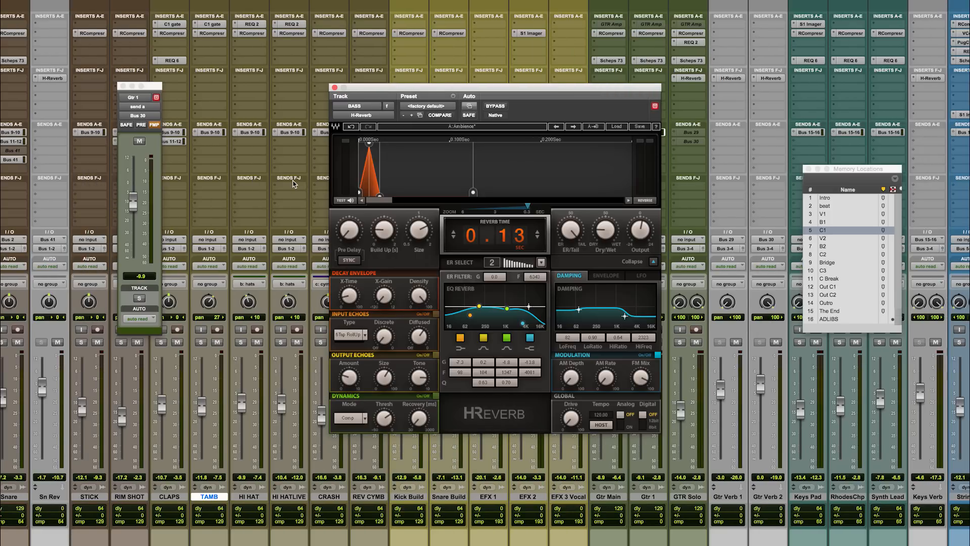
{"action": "scroll", "coordinate": [743, 138], "scroll_direction": "left", "scroll_amount": 2}
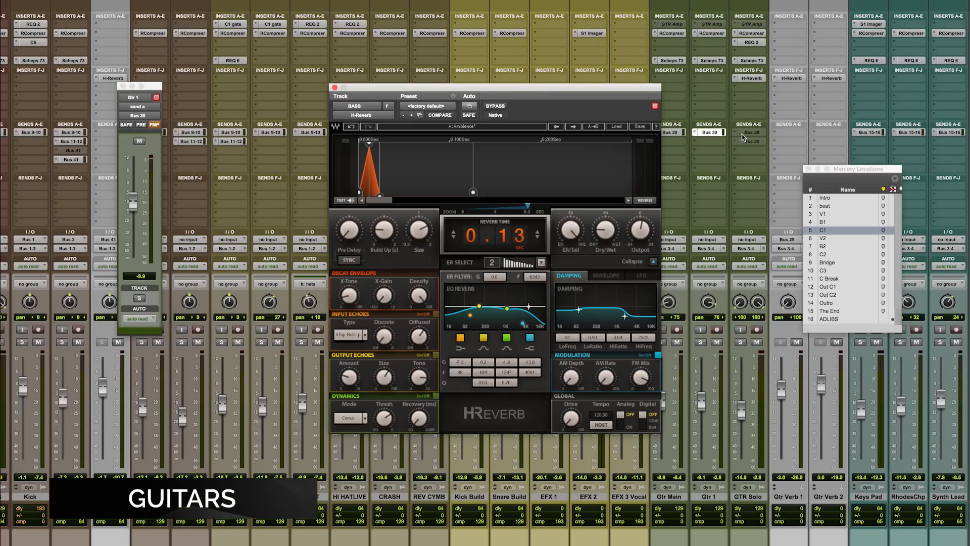
{"action": "scroll", "coordinate": [743, 137], "scroll_direction": "left", "scroll_amount": 1}
{"action": "left_click", "coordinate": [695, 342]}
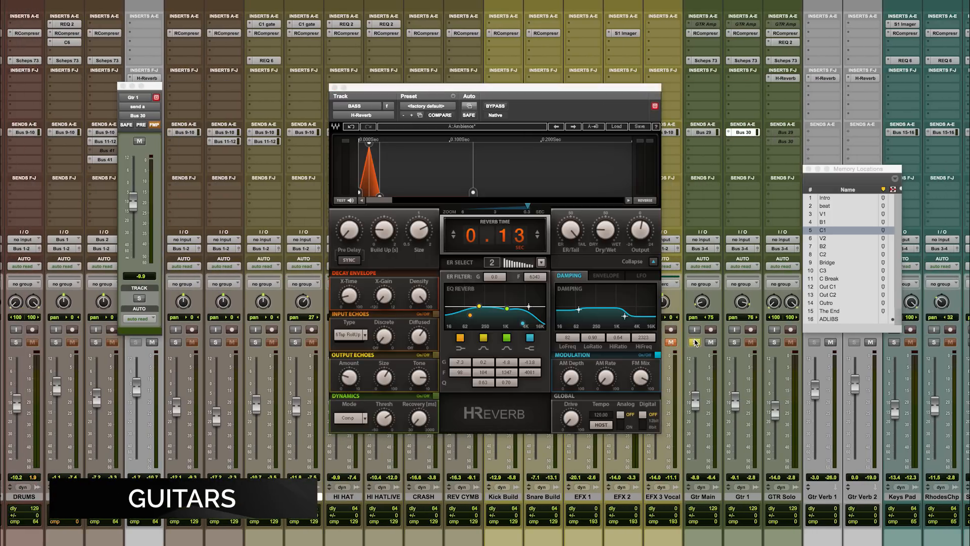
{"action": "left_click", "coordinate": [824, 78]}
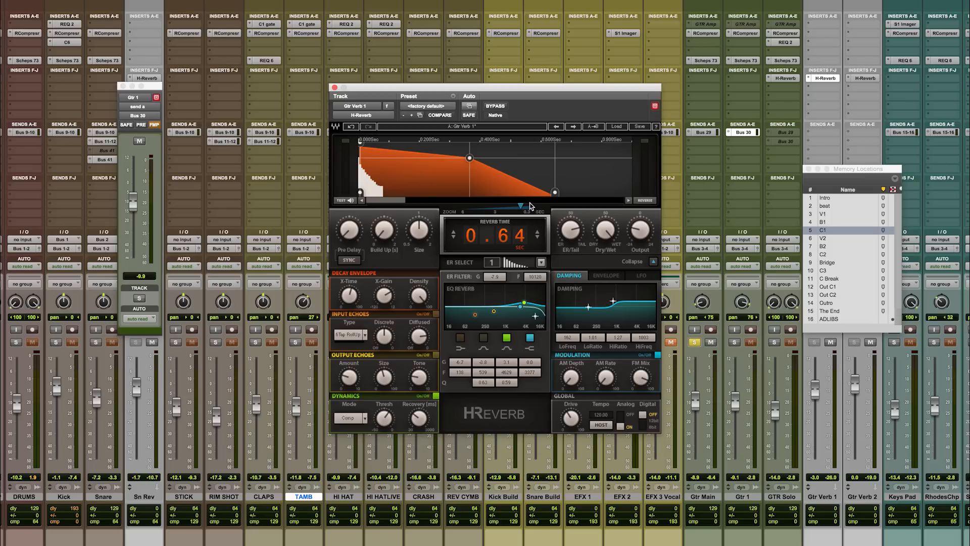
Play the soloed guitar from memory location V1 and compare it with Gtr Verb 1 muted and unmuted.
{"action": "left_click", "coordinate": [834, 214]}
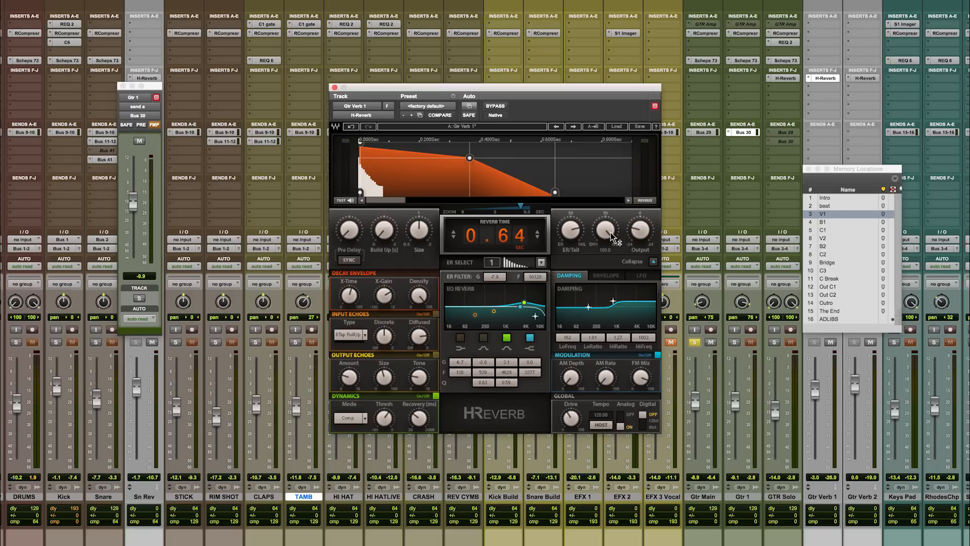
{"action": "key", "text": "space"}
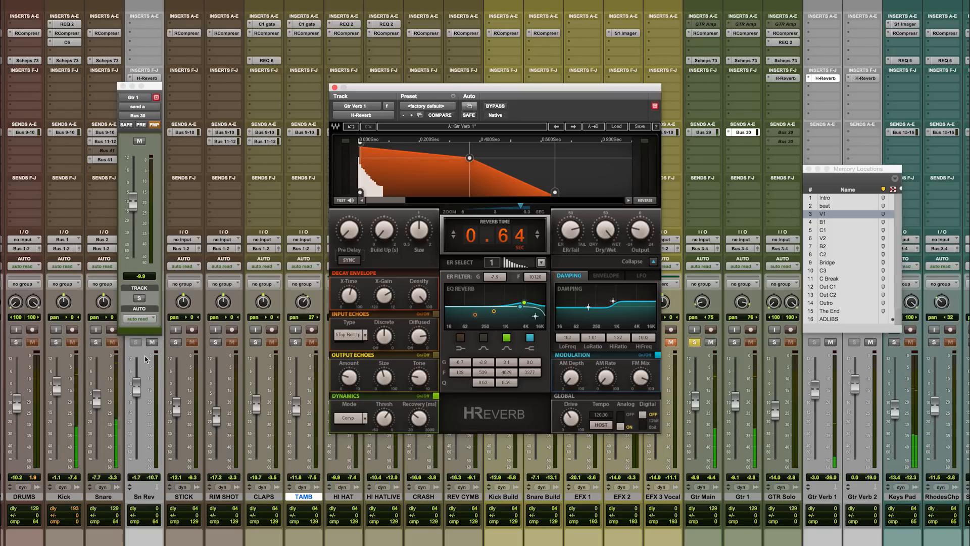
{"action": "scroll", "coordinate": [112, 357], "scroll_direction": "left", "scroll_amount": 10}
{"action": "left_click", "coordinate": [127, 342]}
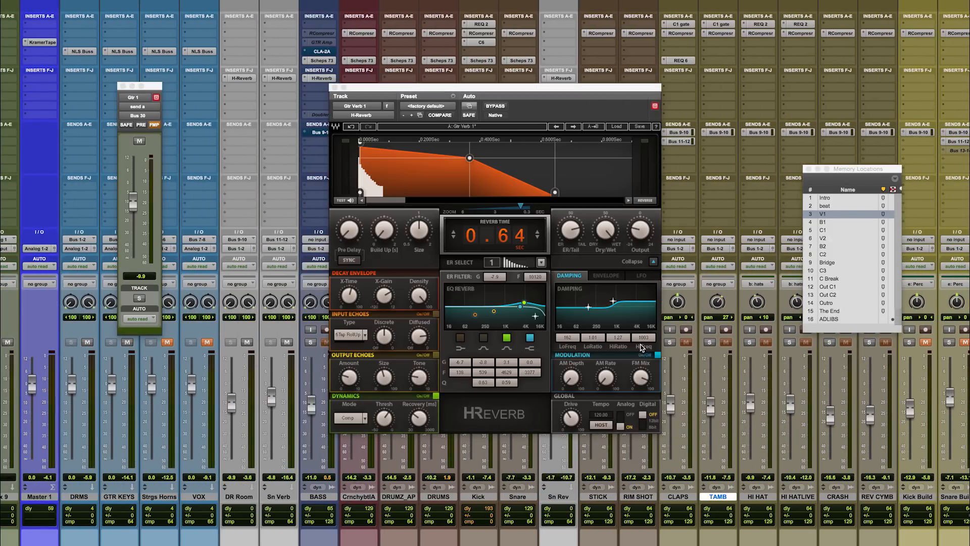
{"action": "scroll", "coordinate": [709, 345], "scroll_direction": "right", "scroll_amount": 9}
{"action": "scroll", "coordinate": [710, 345], "scroll_direction": "right", "scroll_amount": 6}
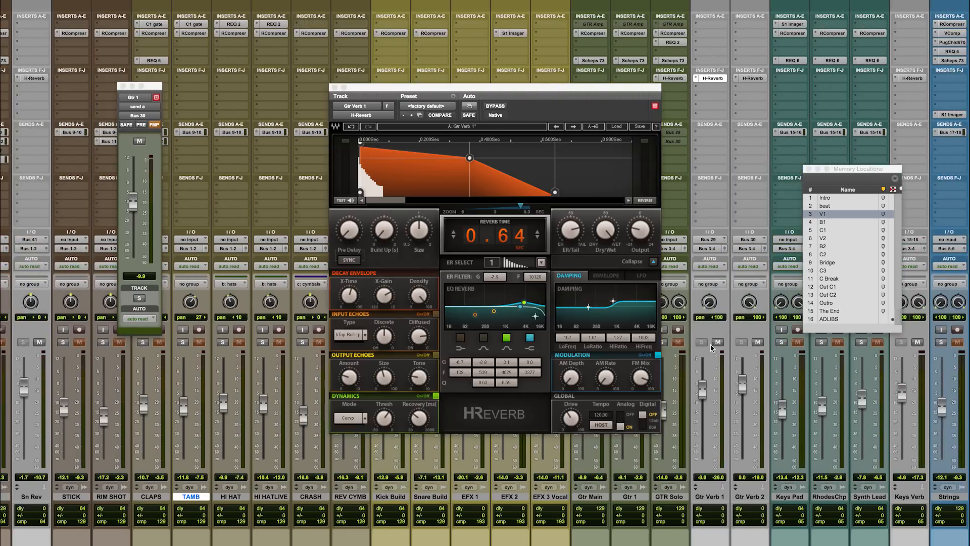
{"action": "scroll", "coordinate": [712, 349], "scroll_direction": "left", "scroll_amount": 6}
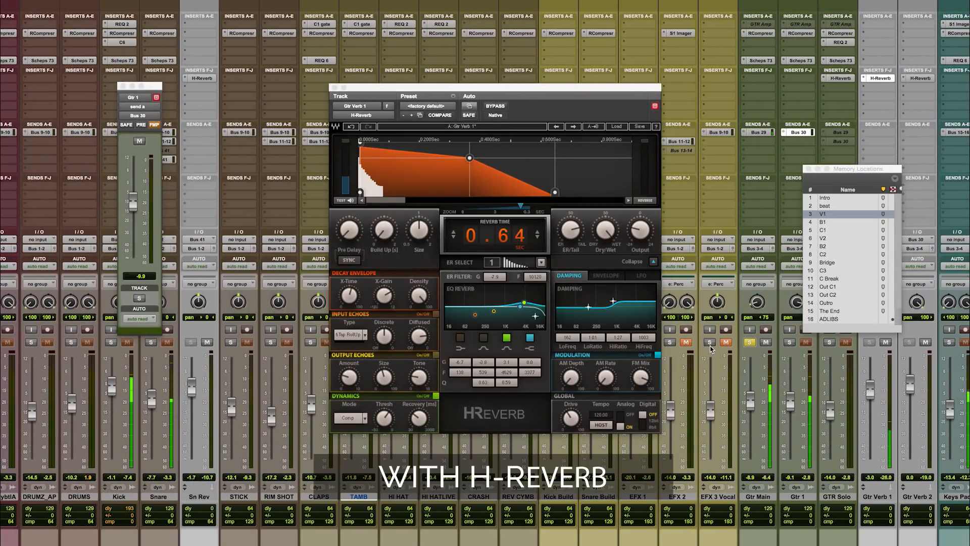
{"action": "scroll", "coordinate": [709, 348], "scroll_direction": "right", "scroll_amount": 1}
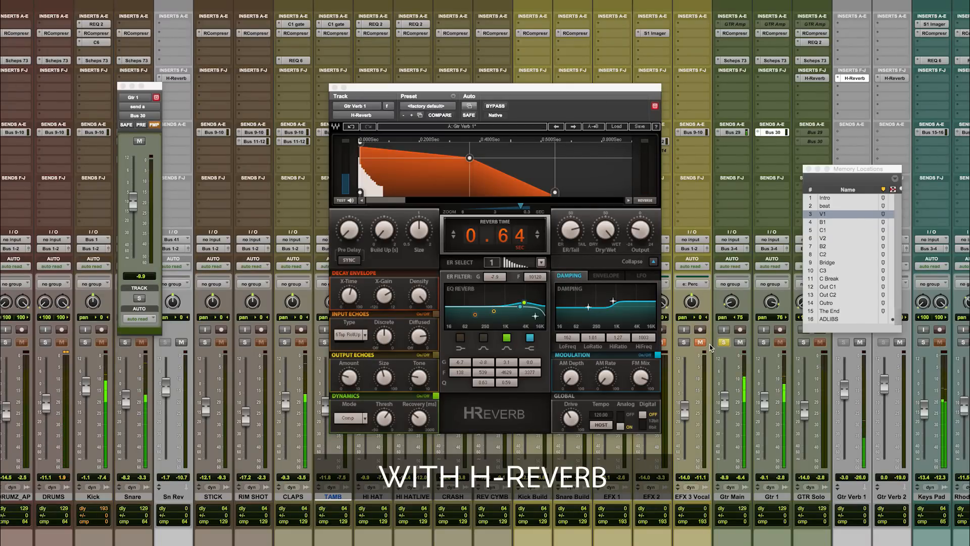
{"action": "left_click", "coordinate": [860, 343]}
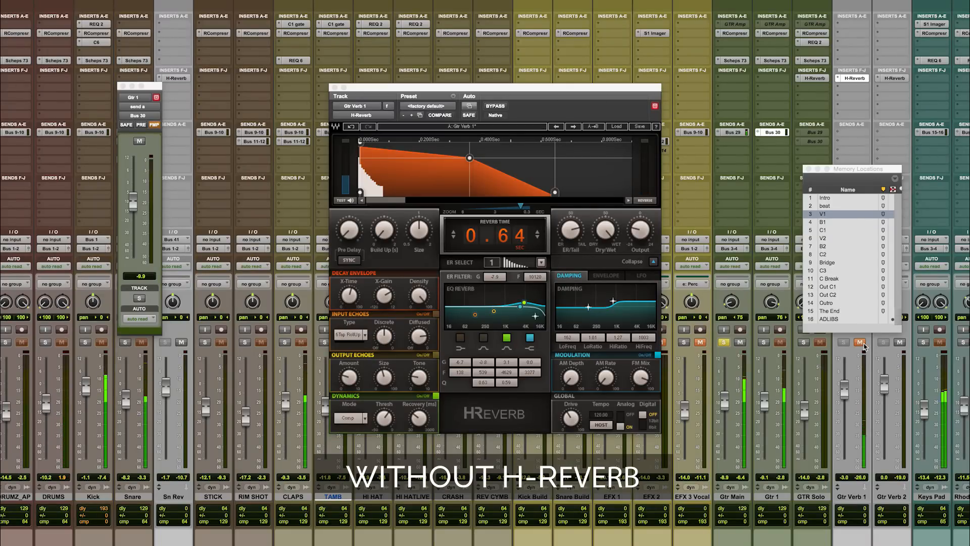
{"action": "left_click", "coordinate": [860, 343]}
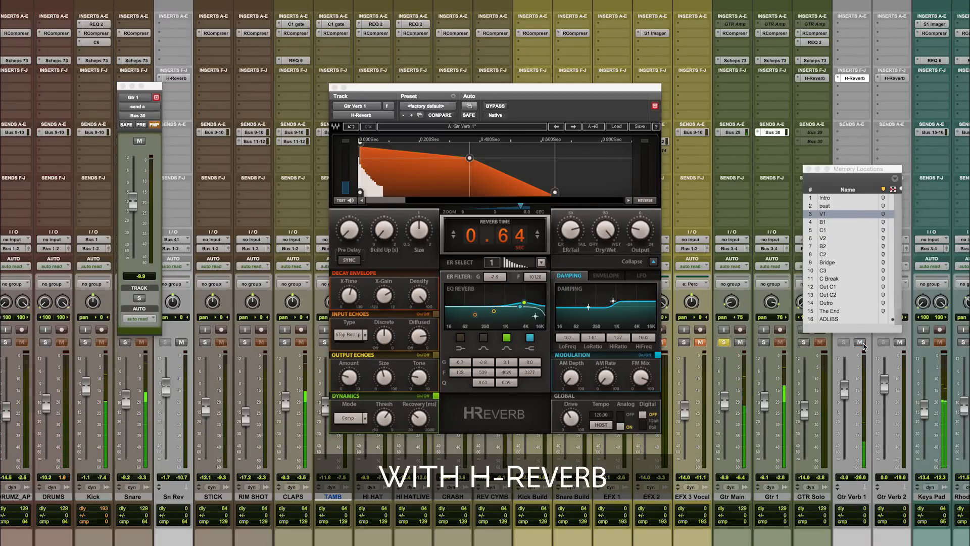
Copy Gtr Verb 1's settings to setup B, shorten its reverb time there to 0.42 s and slightly lower the decay envelope's break point.
{"action": "left_click", "coordinate": [590, 126]}
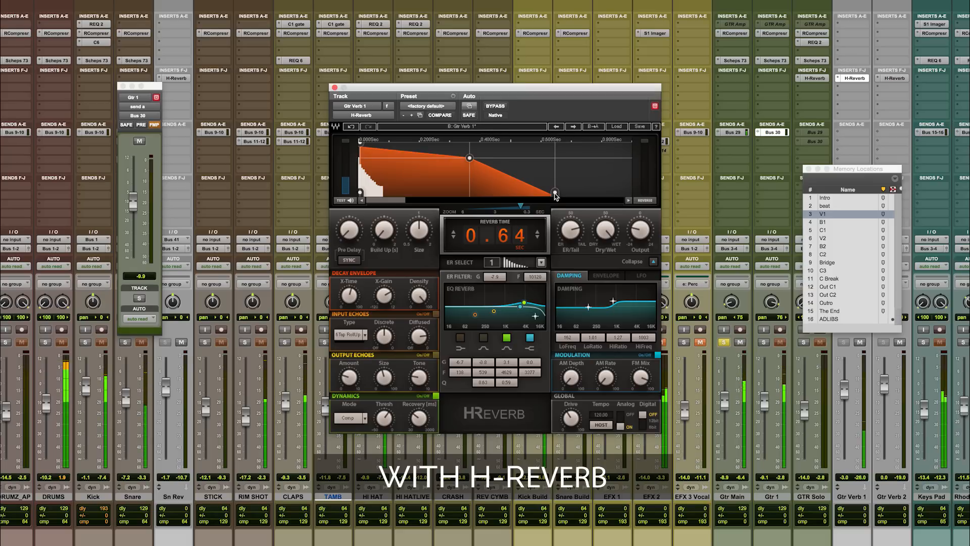
{"action": "left_click_drag", "start_coordinate": [555, 192], "coordinate": [491, 192]}
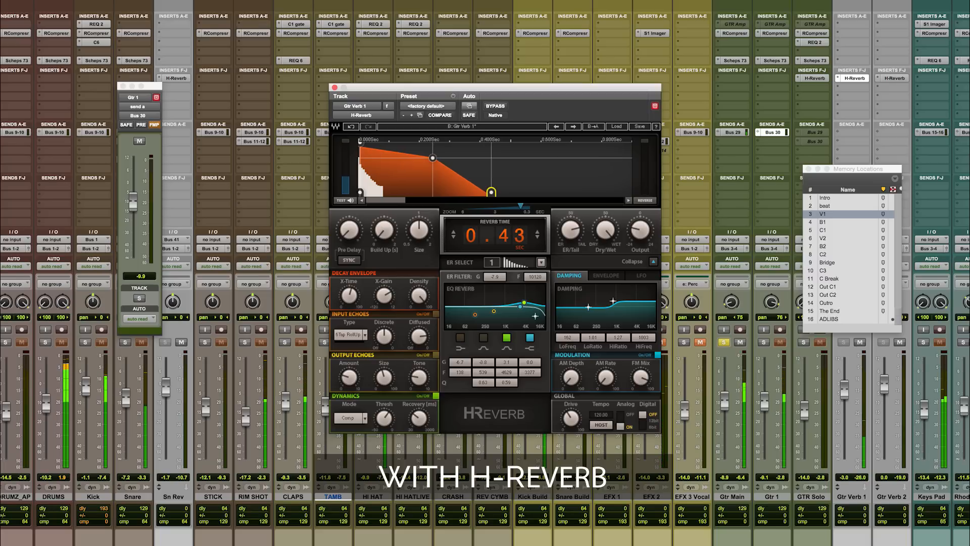
{"action": "left_click_drag", "start_coordinate": [433, 158], "coordinate": [433, 163]}
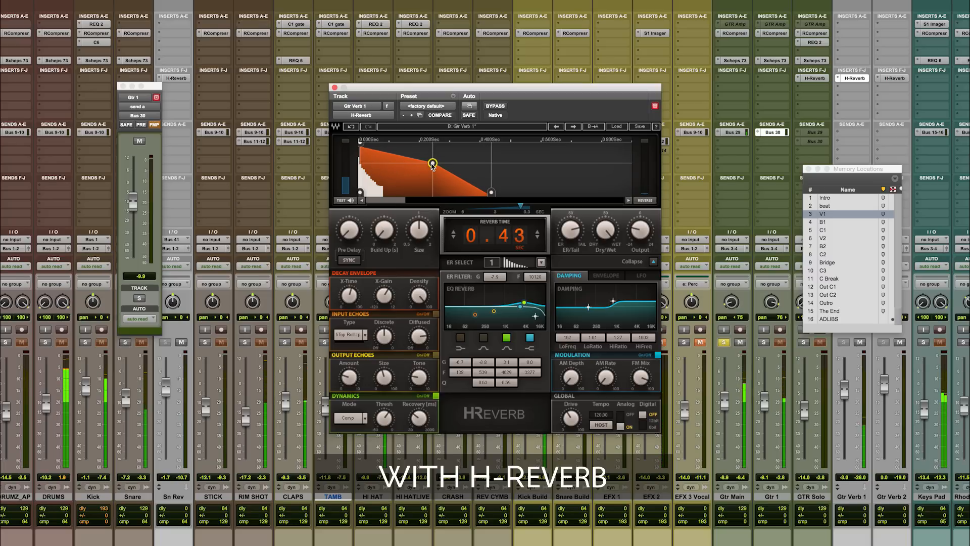
{"action": "left_click_drag", "start_coordinate": [493, 194], "coordinate": [488, 193]}
{"action": "left_click", "coordinate": [431, 163]}
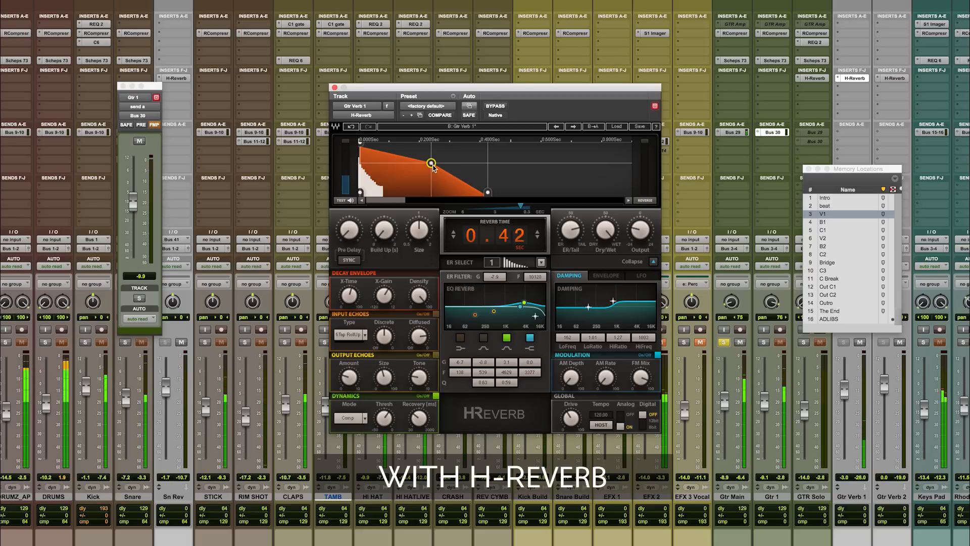
Toggle the Gtr Main track's solo to hear setup B of the guitar reverb alone and in the mix.
{"action": "left_click", "coordinate": [728, 344]}
{"action": "left_click", "coordinate": [728, 342]}
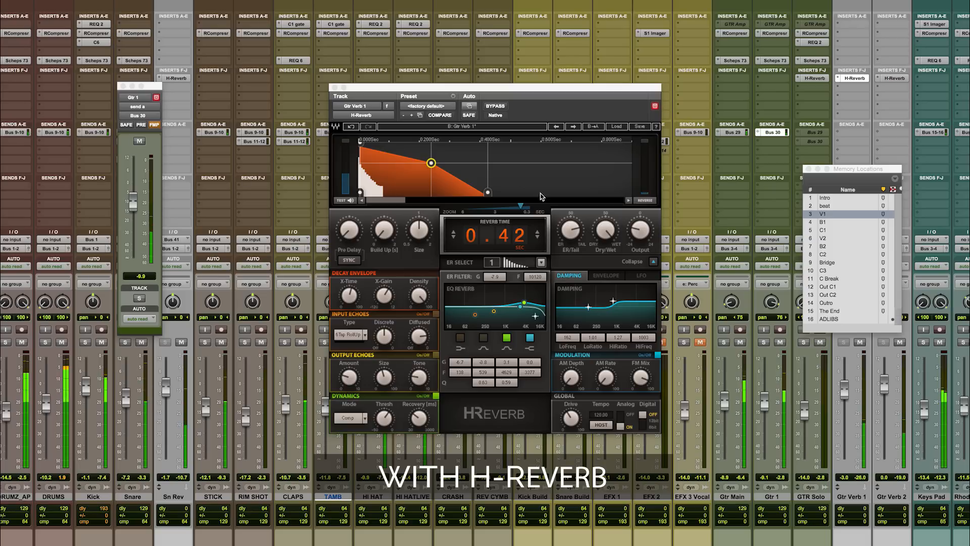
Compare setups A and B of the Gtr Verb 1 reverb while the mix plays.
{"action": "left_click", "coordinate": [492, 128]}
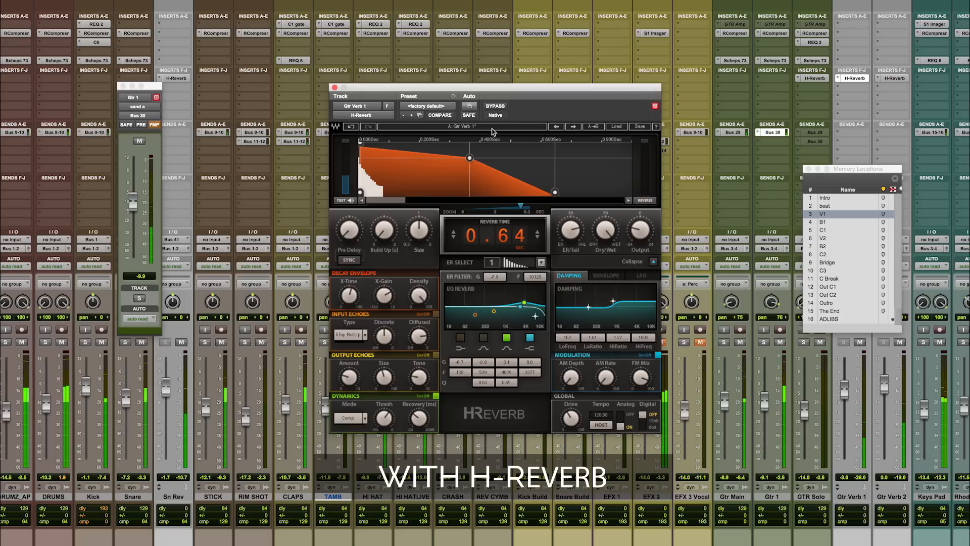
{"action": "left_click", "coordinate": [492, 129]}
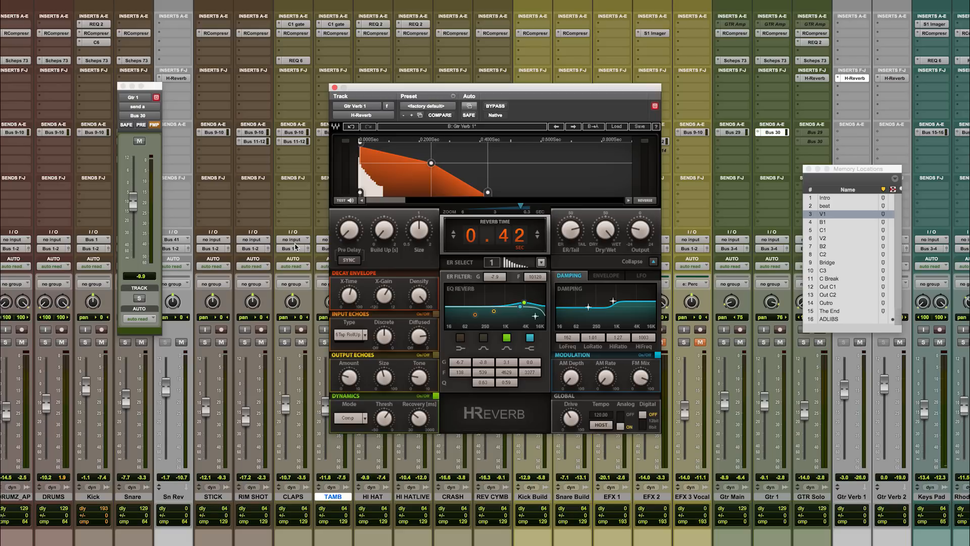
{"action": "left_click", "coordinate": [347, 239]}
Solo the Gtr 1 track, open the H-Reverb on the Gtr Verb 2 return and start playback.
{"action": "left_click", "coordinate": [764, 343]}
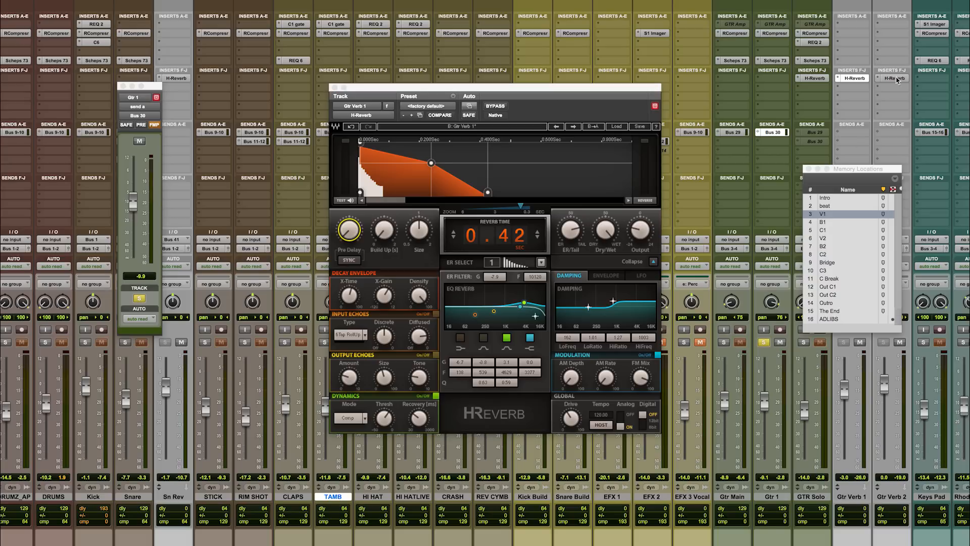
{"action": "left_click", "coordinate": [894, 78]}
{"action": "key", "text": "space"}
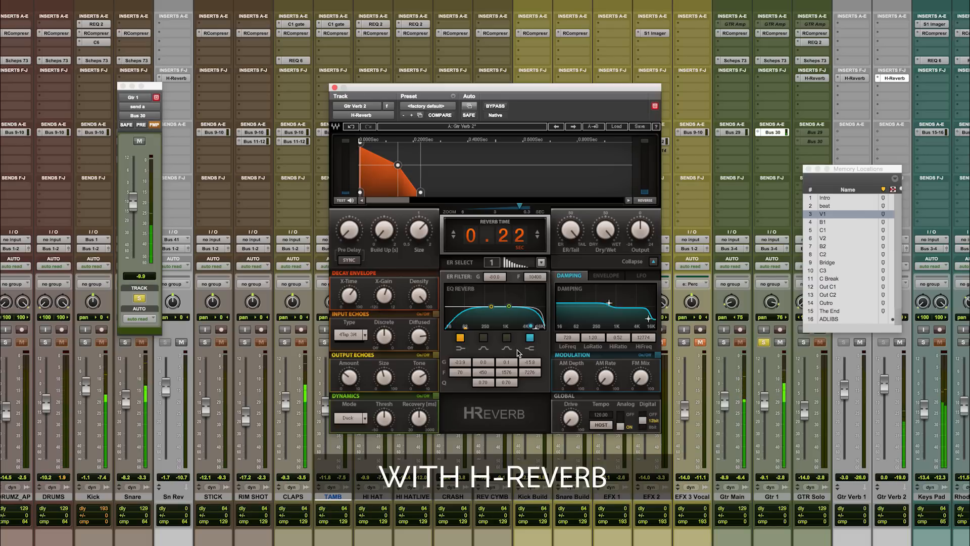
Compare the soloed guitar with the Gtr Verb 2 return muted and unmuted, and unsolo Gtr 1.
{"action": "mouse_move", "coordinate": [348, 237]}
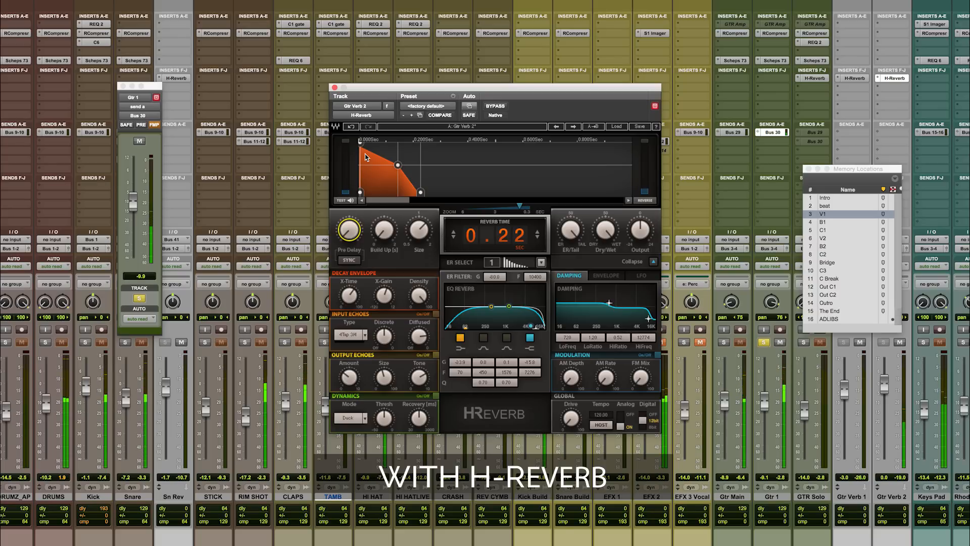
{"action": "left_click", "coordinate": [900, 343]}
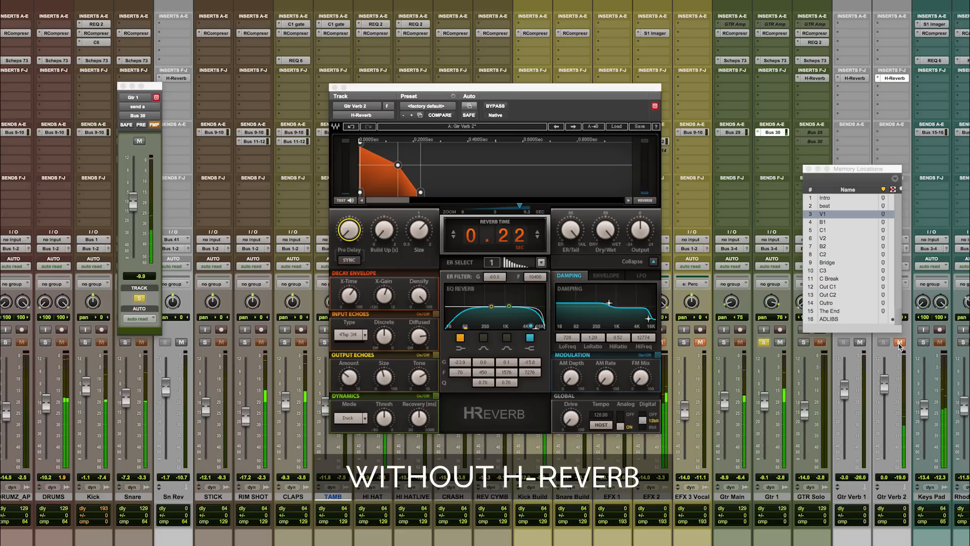
{"action": "left_click", "coordinate": [900, 342]}
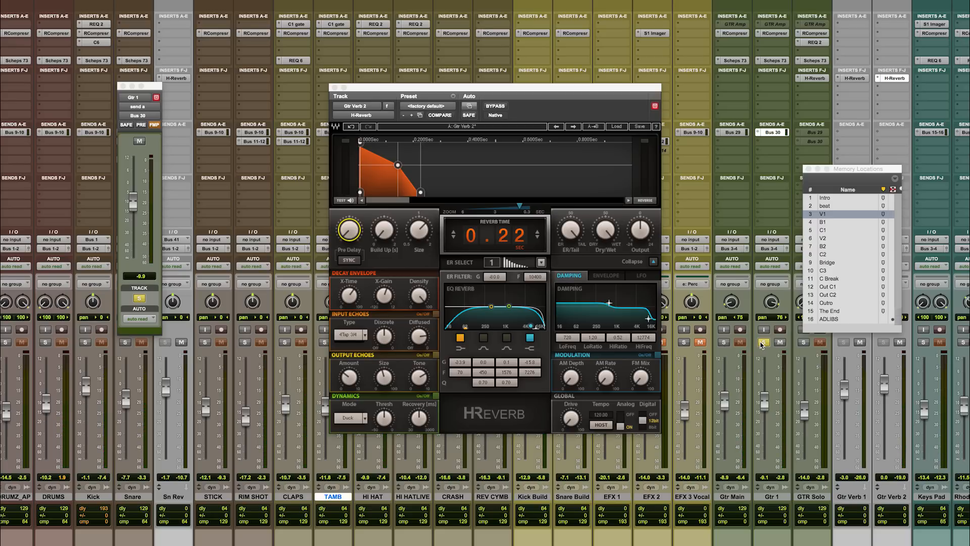
{"action": "left_click", "coordinate": [762, 343]}
Open the H-Reverb on the GTR Solo track, recall the Bridge memory location and switch the reverb to setup A.
{"action": "scroll", "coordinate": [762, 344], "scroll_direction": "right", "scroll_amount": 4}
{"action": "scroll", "coordinate": [762, 344], "scroll_direction": "left", "scroll_amount": 2}
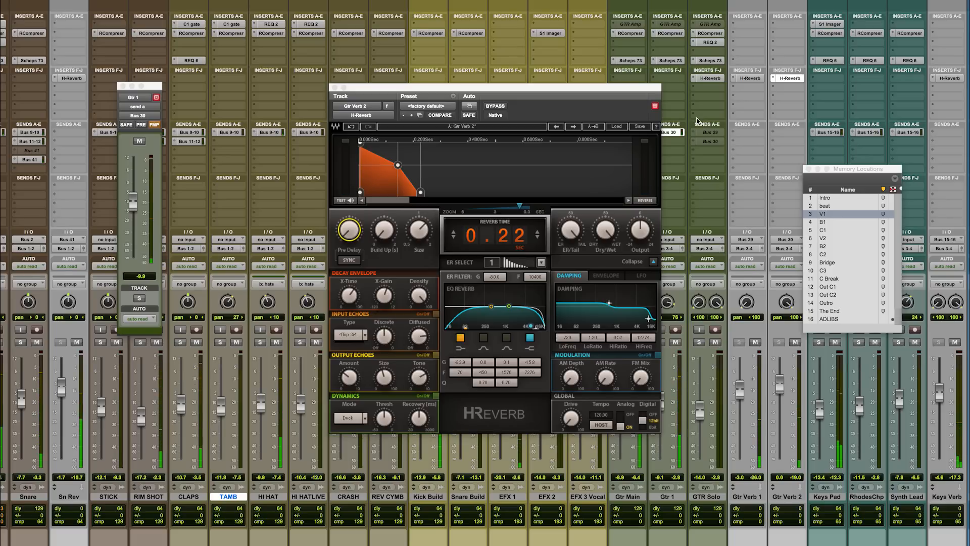
{"action": "left_click", "coordinate": [710, 78]}
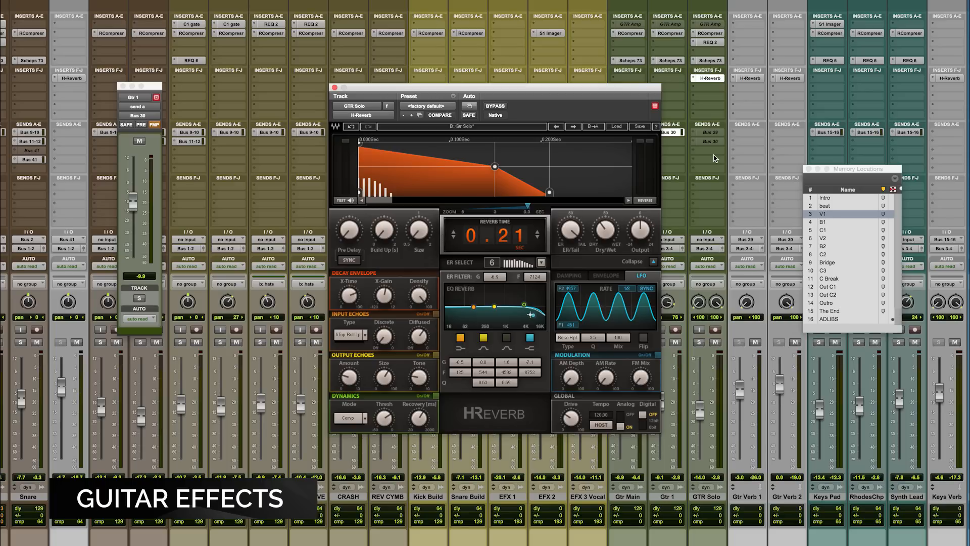
{"action": "left_click", "coordinate": [828, 263]}
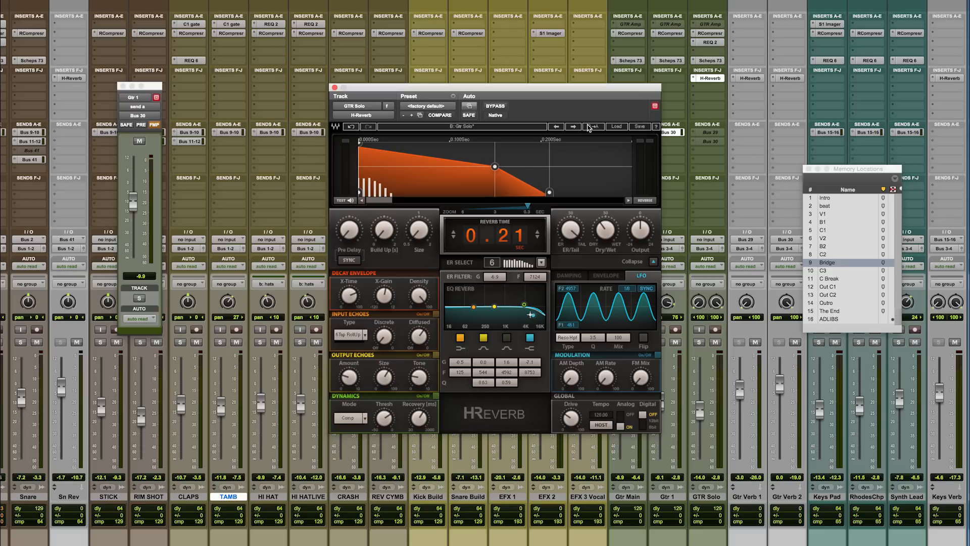
{"action": "left_click", "coordinate": [507, 129]}
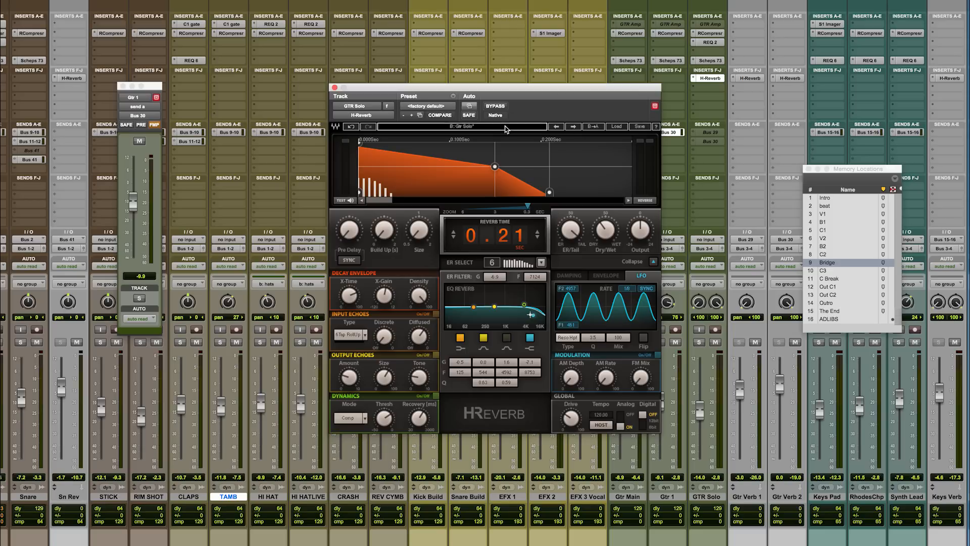
View the reverb's filter Envelope and LFO pages and toggle the LFO's tempo sync off and on.
{"action": "left_click", "coordinate": [606, 276]}
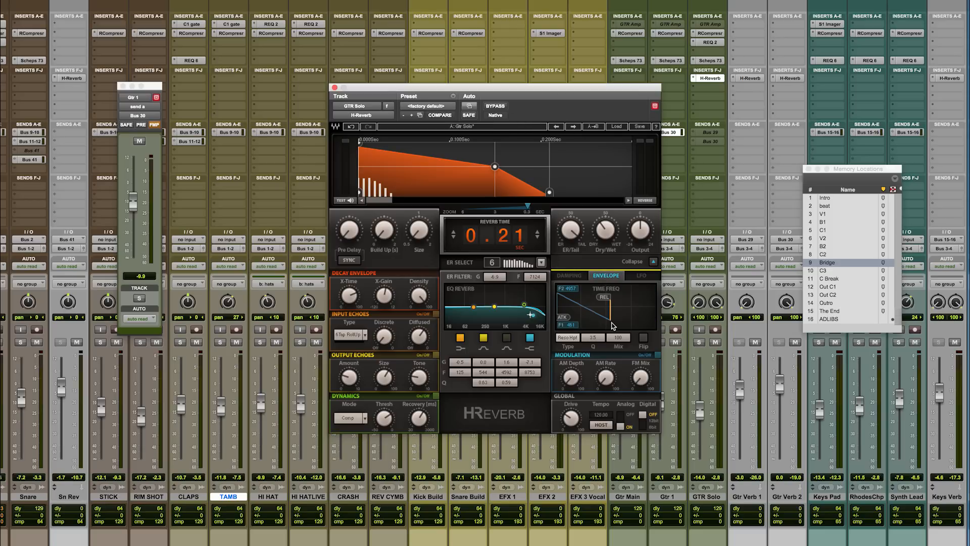
{"action": "left_click", "coordinate": [640, 276]}
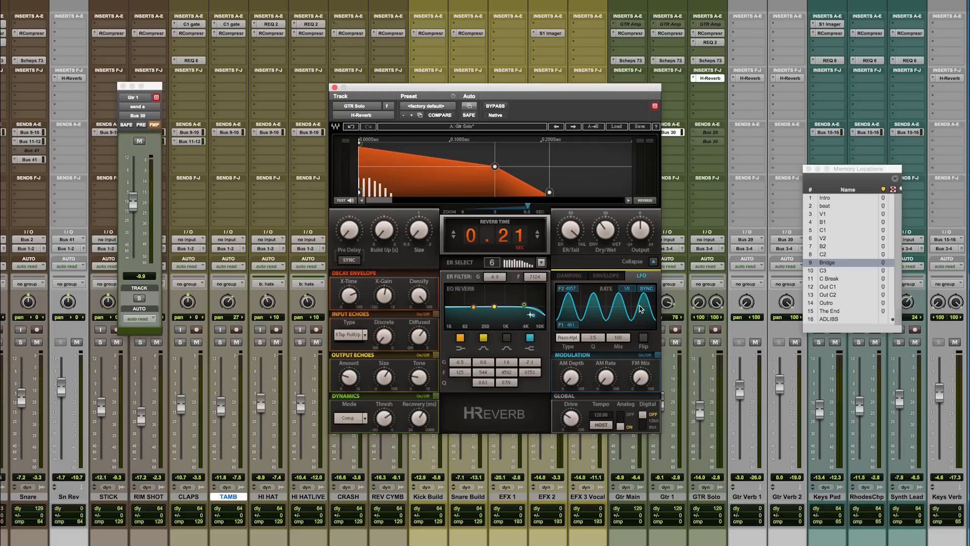
{"action": "left_click", "coordinate": [647, 289]}
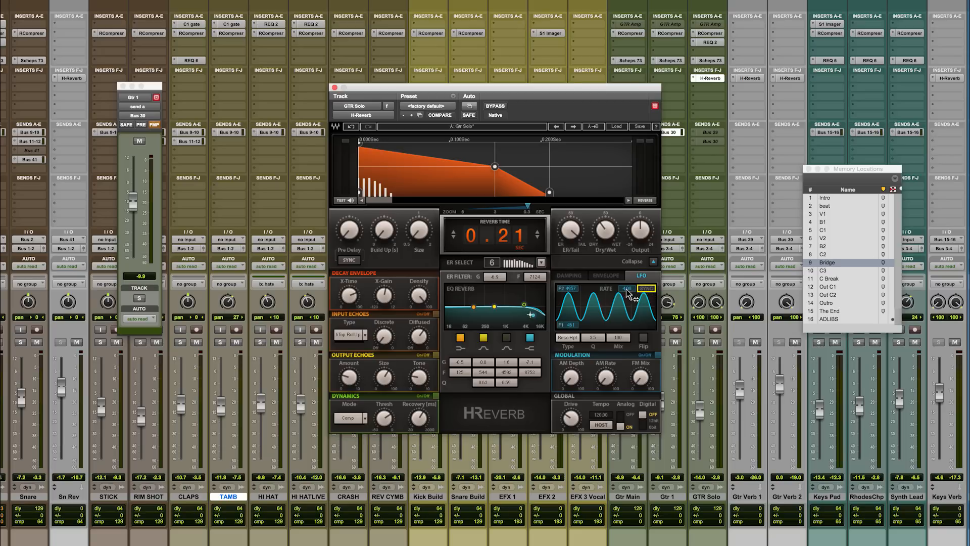
{"action": "left_click", "coordinate": [645, 290]}
Solo the GTR Solo track and play it with its H-Reverb active and bypassed.
{"action": "left_click", "coordinate": [699, 342]}
{"action": "key", "text": "space"}
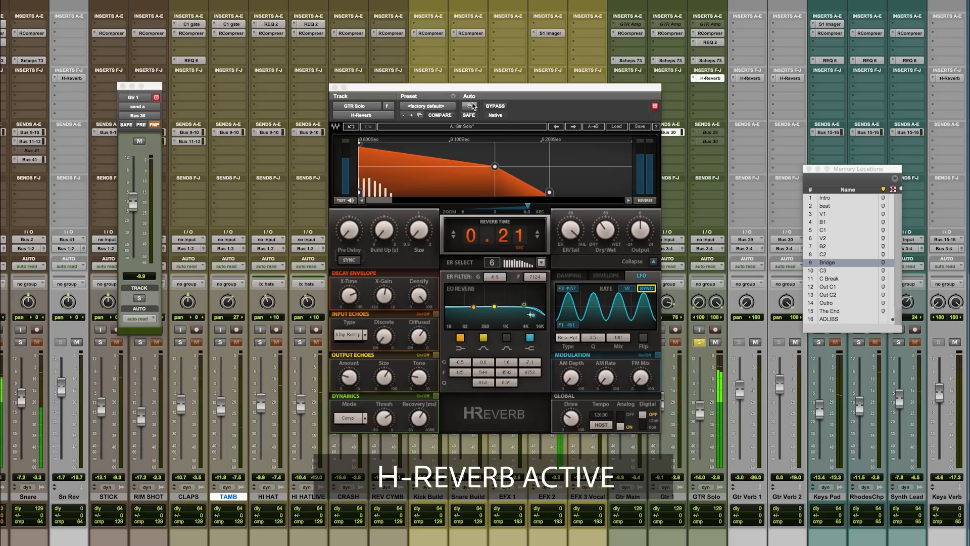
{"action": "left_click", "coordinate": [494, 106]}
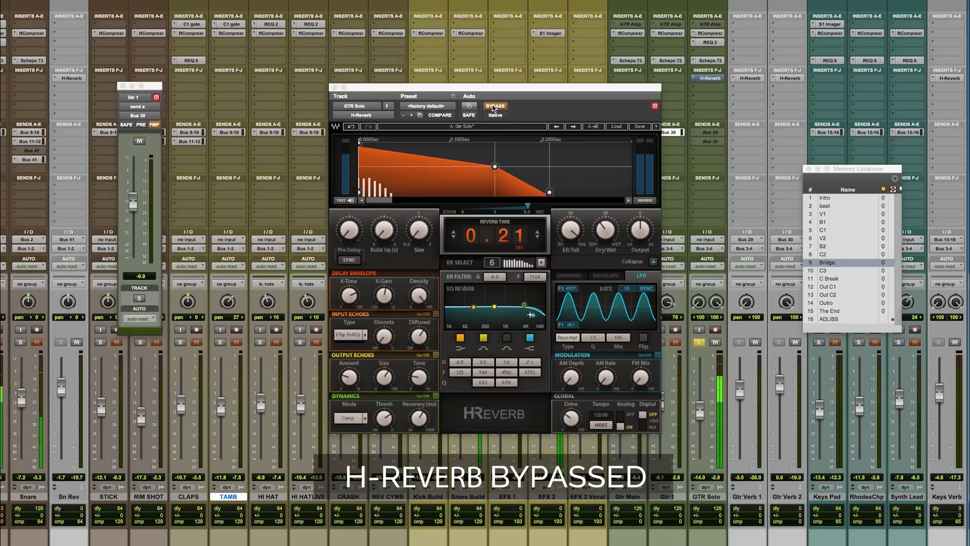
{"action": "left_click", "coordinate": [494, 107]}
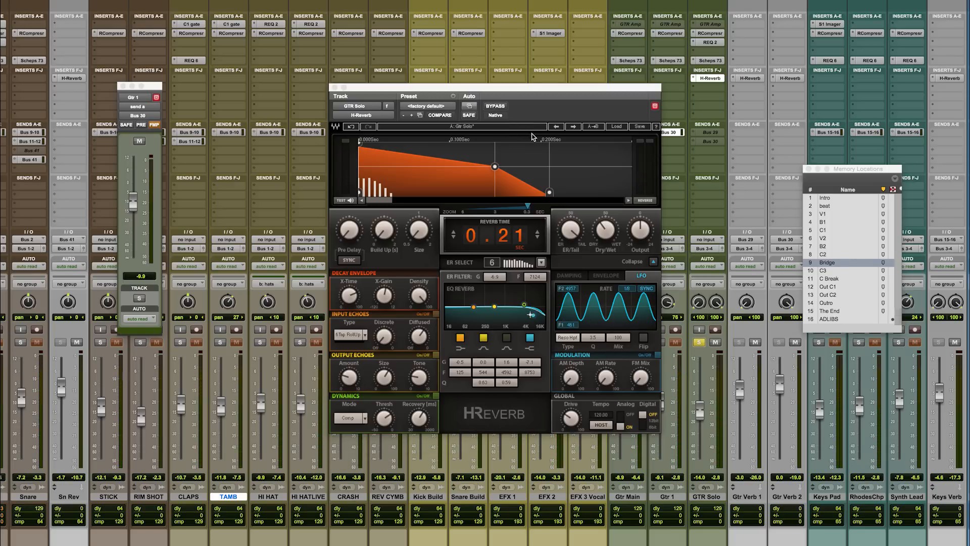
Copy setup A to setup B, raise the LFO filter's Q there to 7.7 and try a faster LFO rate.
{"action": "left_click", "coordinate": [596, 129]}
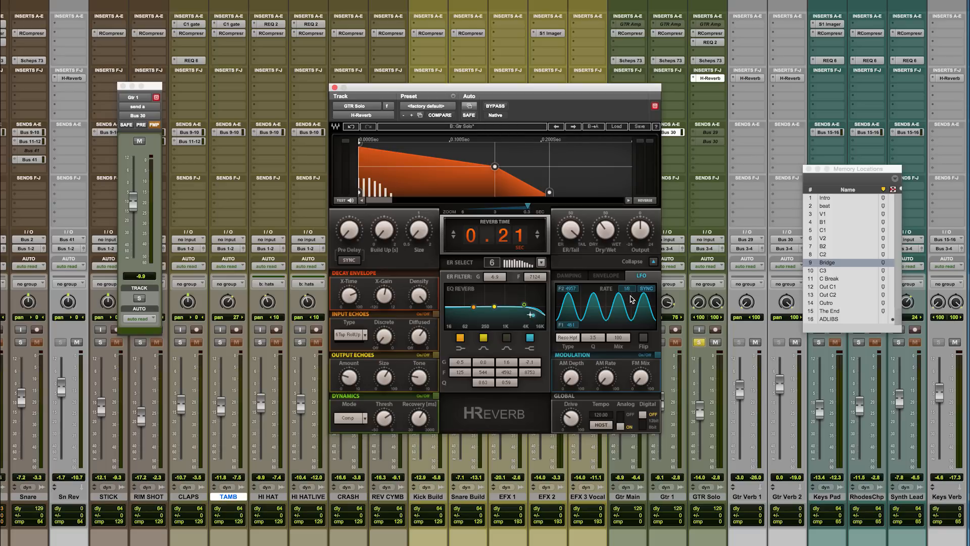
{"action": "left_click", "coordinate": [618, 337]}
{"action": "key", "text": "shift+Tab"}
{"action": "mouse_move", "coordinate": [628, 294]}
{"action": "left_mouse_down"}
{"action": "mouse_move", "coordinate": [628, 302]}
{"action": "mouse_move", "coordinate": [626, 286]}
{"action": "left_mouse_up"}
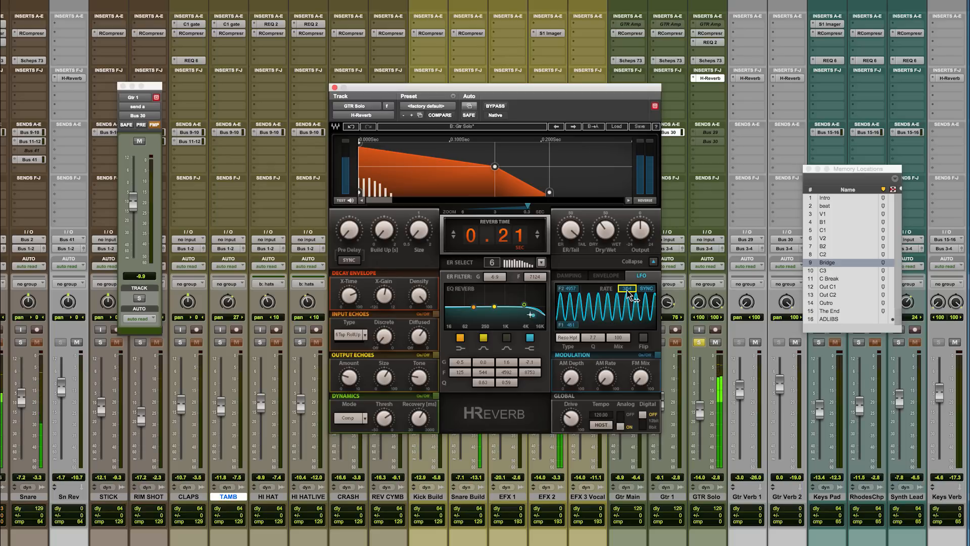
{"action": "mouse_move", "coordinate": [627, 290]}
{"action": "left_mouse_down"}
{"action": "mouse_move", "coordinate": [626, 308]}
{"action": "mouse_move", "coordinate": [627, 290]}
{"action": "left_mouse_up"}
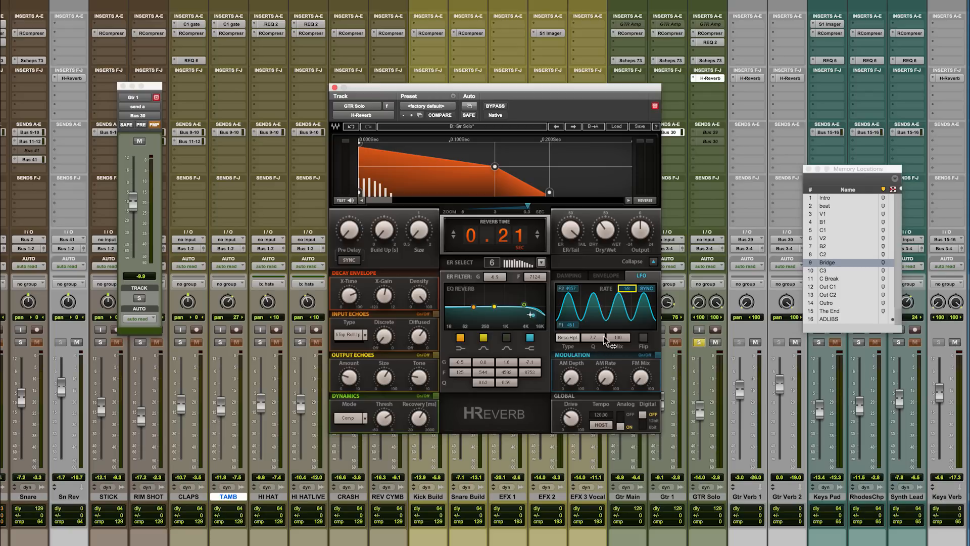
Return the GTR Solo reverb to setup A and unsolo the track to hear it in the mix.
{"action": "left_click", "coordinate": [463, 126]}
{"action": "left_click", "coordinate": [699, 343]}
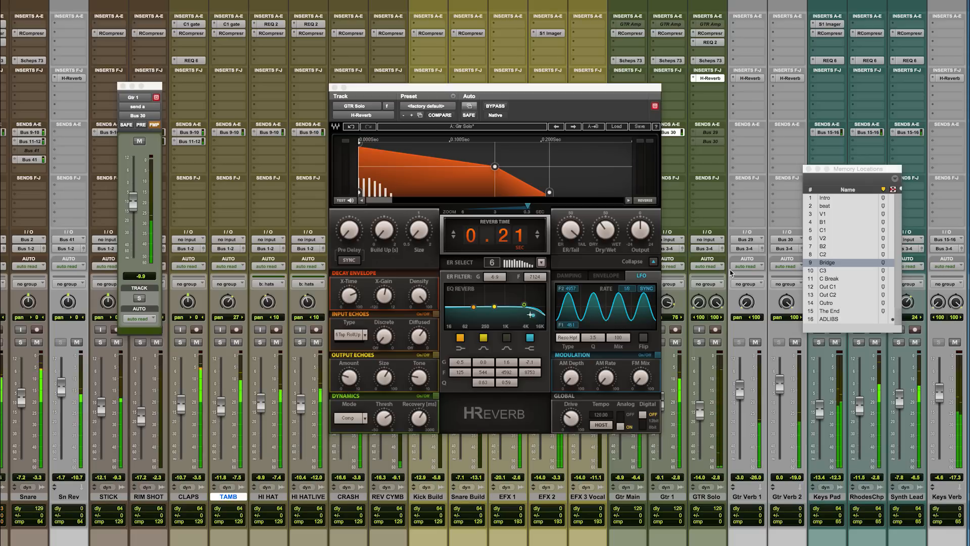
Open the long H-Reverb inserted on the Str Verb return.
{"action": "scroll", "coordinate": [730, 273], "scroll_direction": "right", "scroll_amount": 2}
{"action": "scroll", "coordinate": [730, 273], "scroll_direction": "right", "scroll_amount": 1}
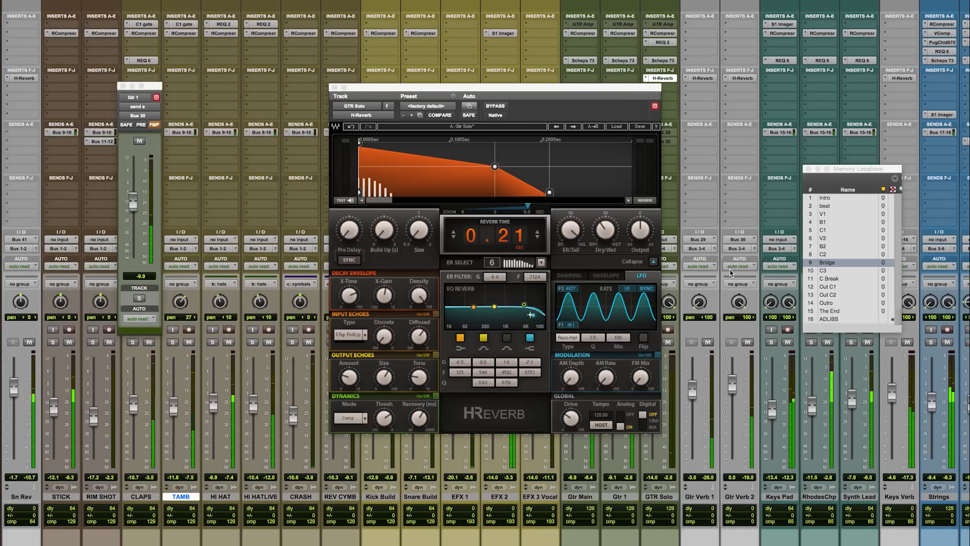
{"action": "scroll", "coordinate": [730, 272], "scroll_direction": "right", "scroll_amount": 1}
{"action": "scroll", "coordinate": [730, 273], "scroll_direction": "right", "scroll_amount": 3}
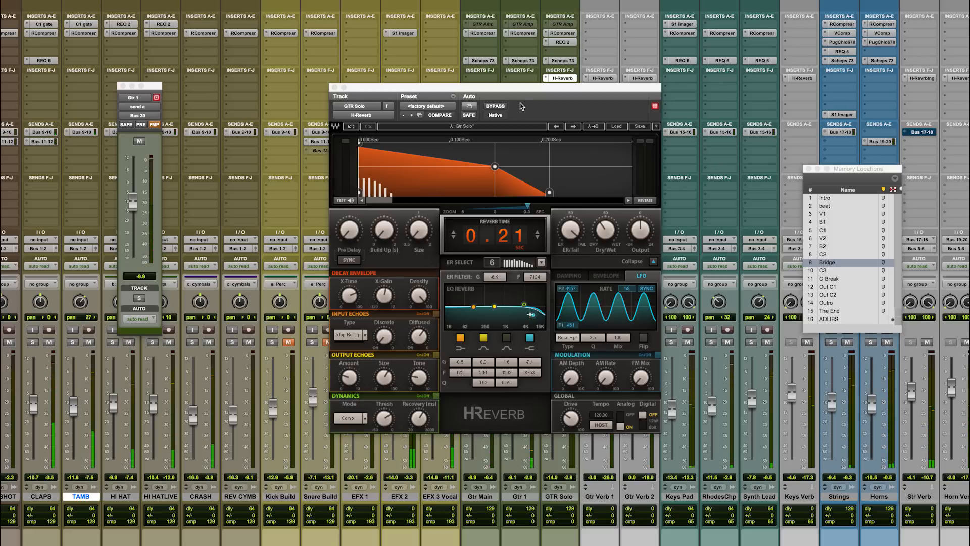
{"action": "scroll", "coordinate": [248, 332], "scroll_direction": "left", "scroll_amount": 1}
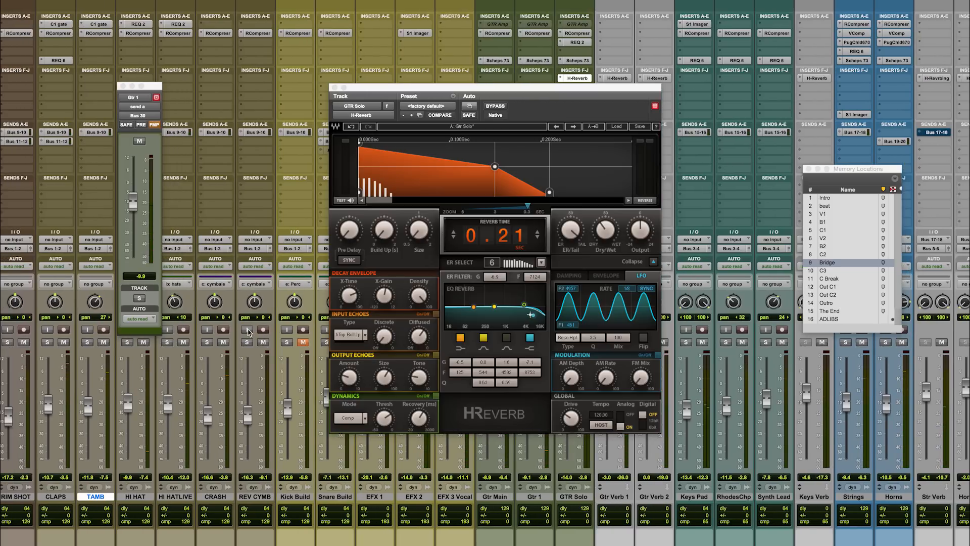
{"action": "scroll", "coordinate": [248, 332], "scroll_direction": "right", "scroll_amount": 5}
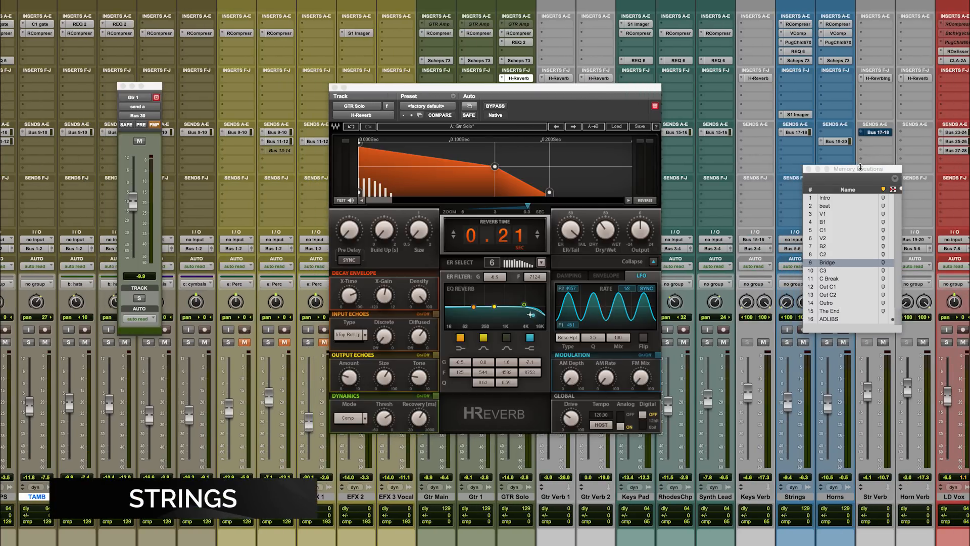
{"action": "left_click", "coordinate": [878, 78]}
{"action": "scroll", "coordinate": [668, 184], "scroll_direction": "right", "scroll_amount": 4}
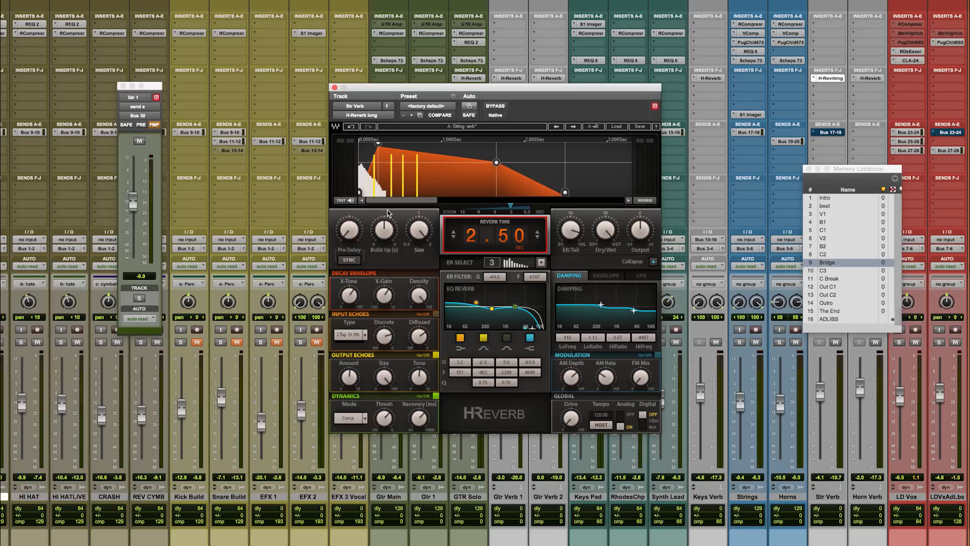
Toggle the string reverb's output echoes off and on to see their effect on the decay graph.
{"action": "mouse_move", "coordinate": [419, 232]}
{"action": "left_click", "coordinate": [436, 355]}
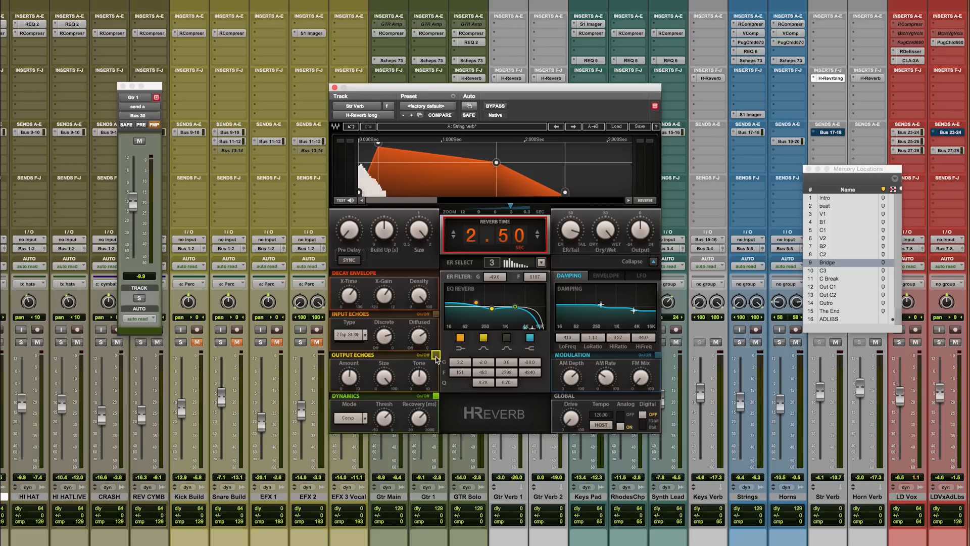
{"action": "left_click", "coordinate": [436, 356]}
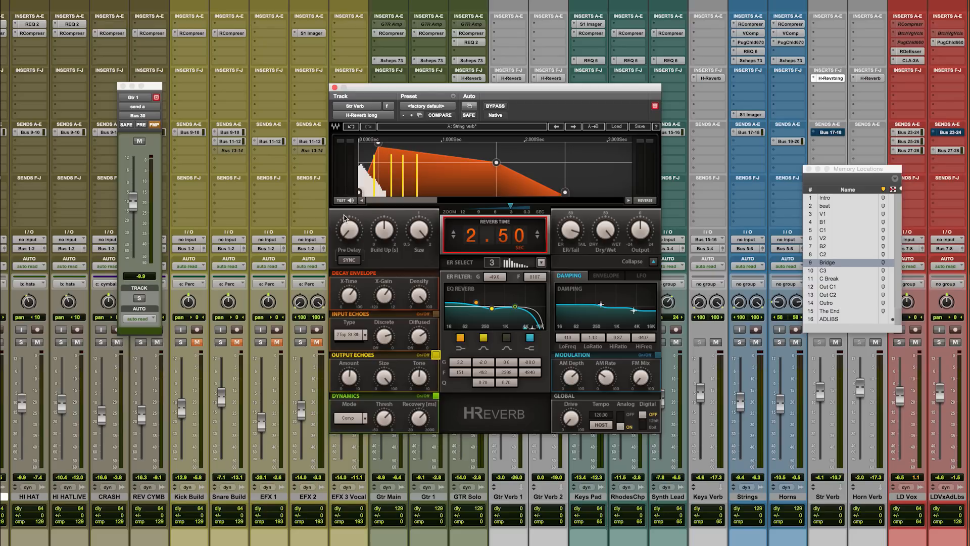
Solo the Strings track, try the output echoes Size control and play from memory location B1.
{"action": "left_click", "coordinate": [739, 342]}
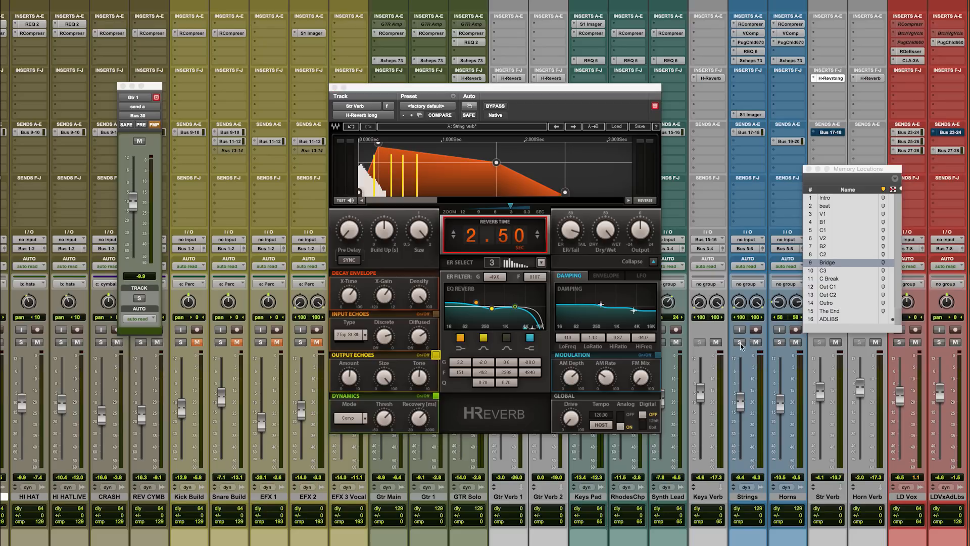
{"action": "left_click", "coordinate": [829, 222]}
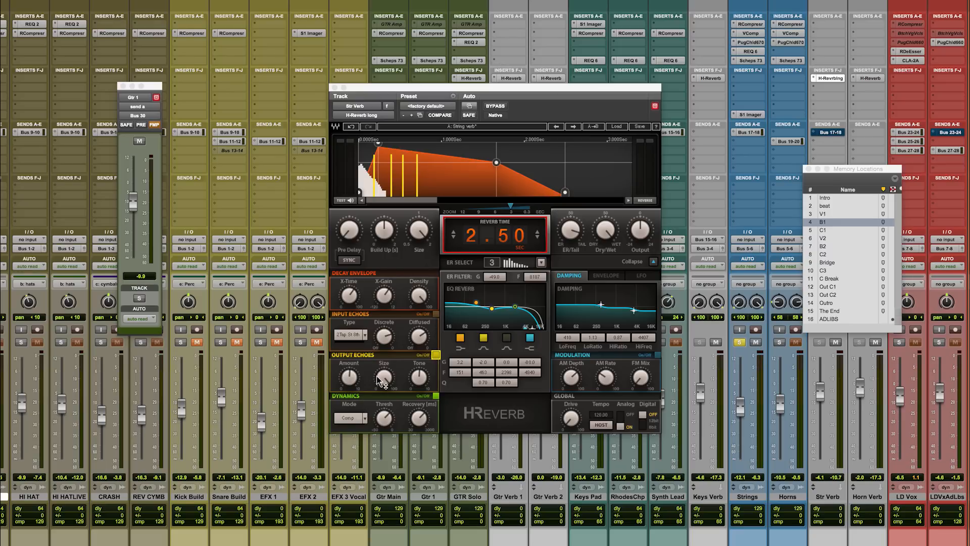
{"action": "left_click_drag", "start_coordinate": [383, 380], "coordinate": [383, 415]}
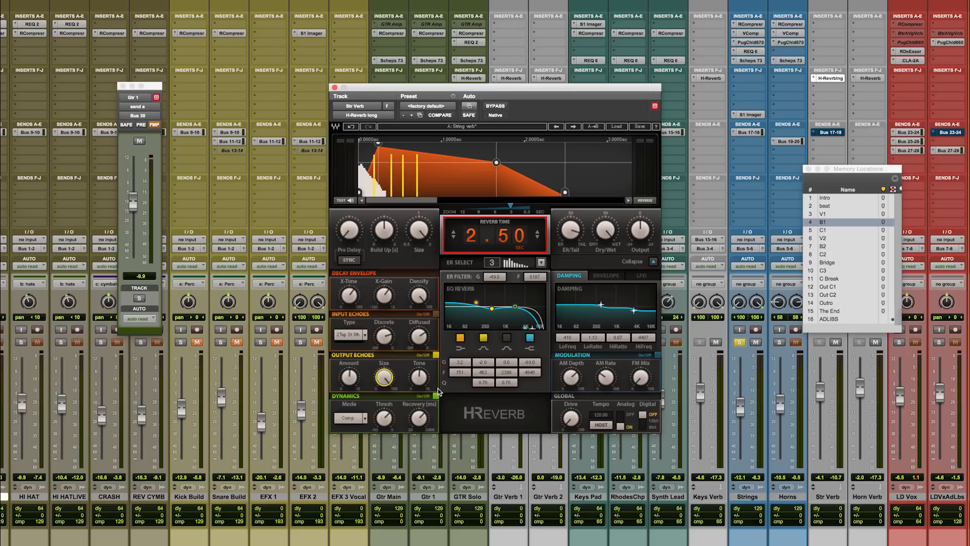
{"action": "left_click_drag", "start_coordinate": [434, 387], "coordinate": [435, 377]}
{"action": "key", "text": "space"}
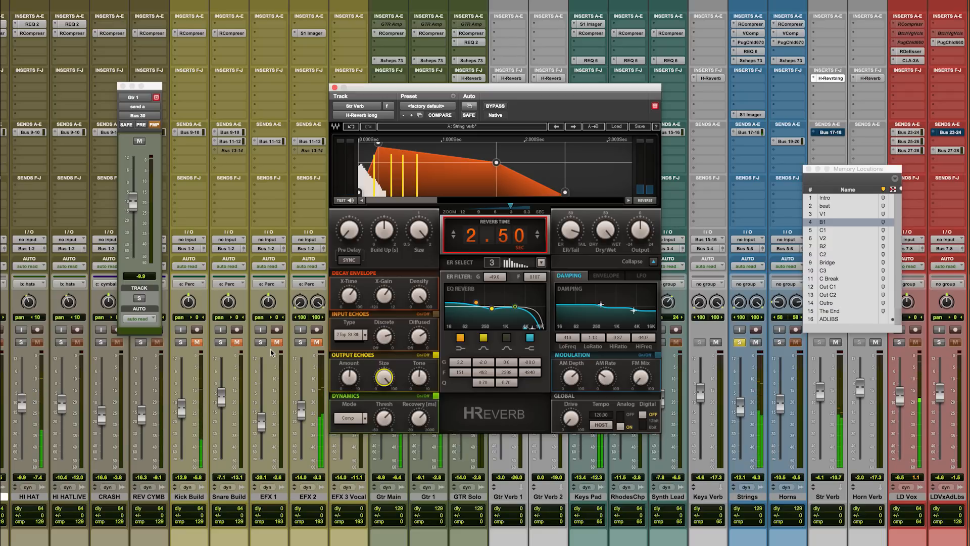
Unmute the Strgs Horns master and return to the Strings and Str Verb tracks to hear the output echoes in the mix.
{"action": "scroll", "coordinate": [377, 352], "scroll_direction": "left", "scroll_amount": 7}
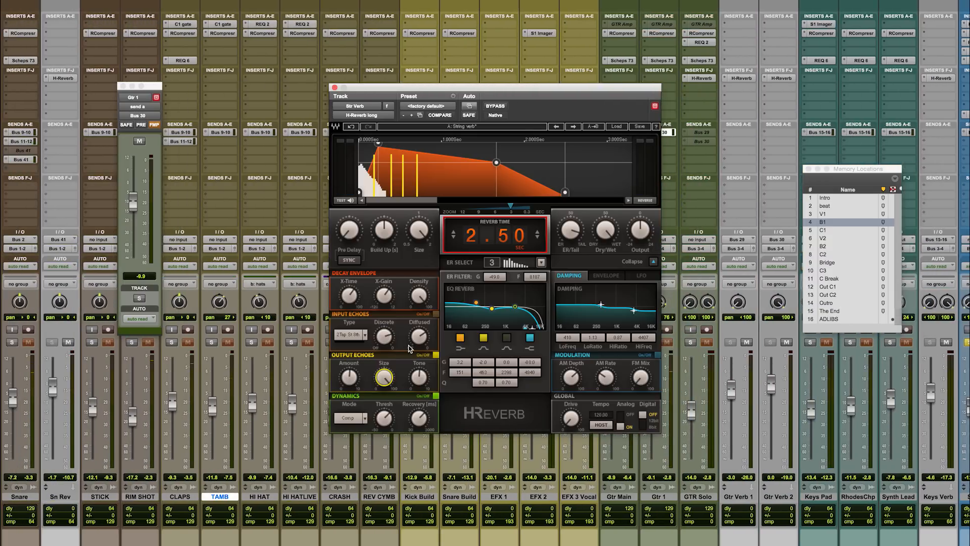
{"action": "scroll", "coordinate": [377, 352], "scroll_direction": "left", "scroll_amount": 8}
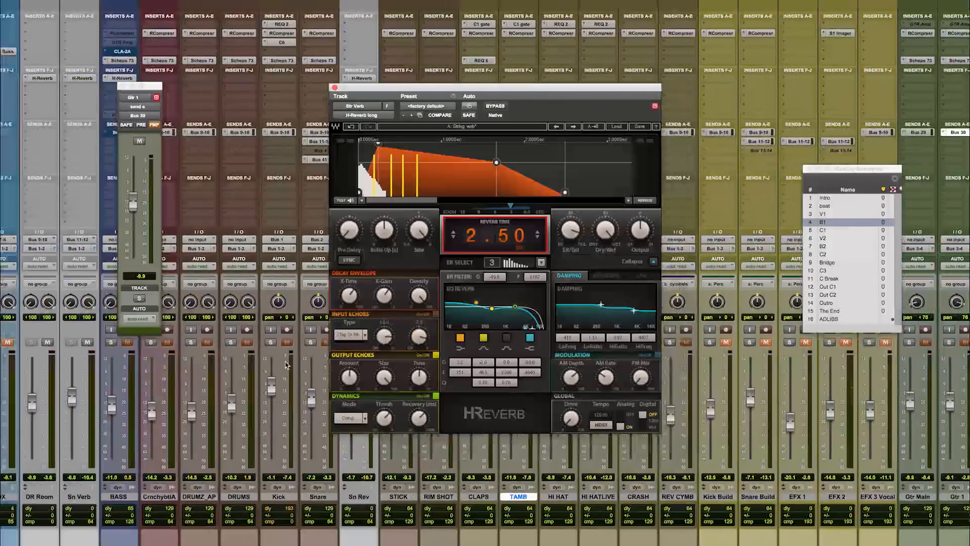
{"action": "scroll", "coordinate": [283, 362], "scroll_direction": "left", "scroll_amount": 4}
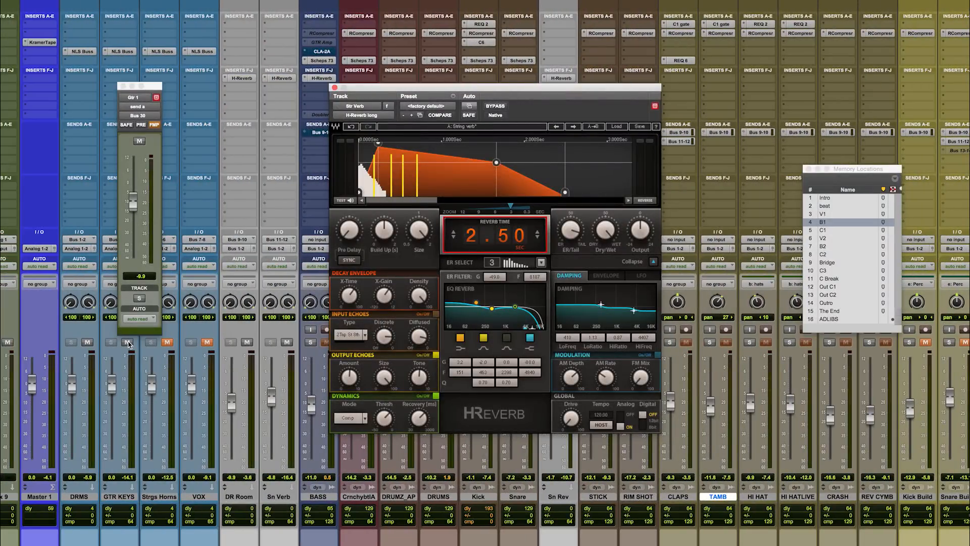
{"action": "left_click", "coordinate": [168, 343]}
{"action": "scroll", "coordinate": [757, 462], "scroll_direction": "right", "scroll_amount": 5}
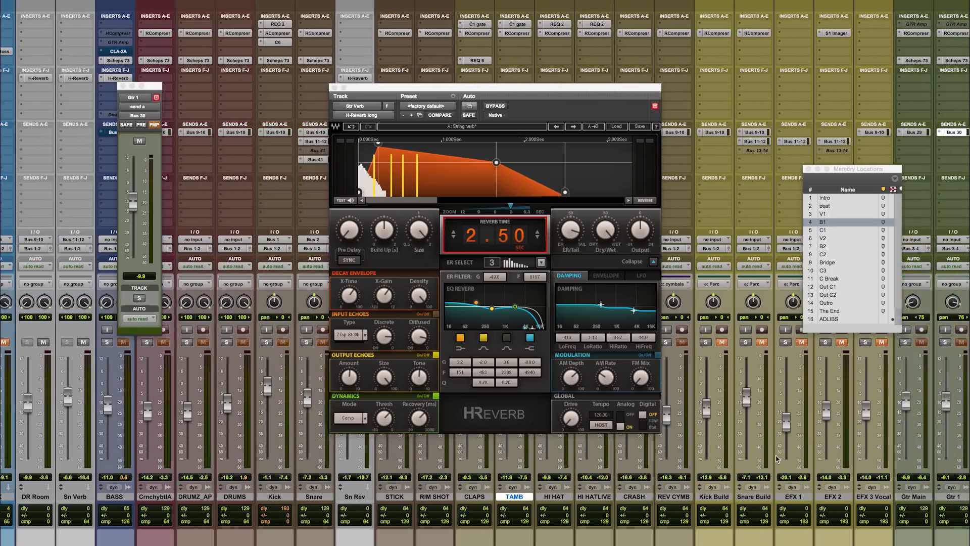
{"action": "scroll", "coordinate": [777, 459], "scroll_direction": "right", "scroll_amount": 20}
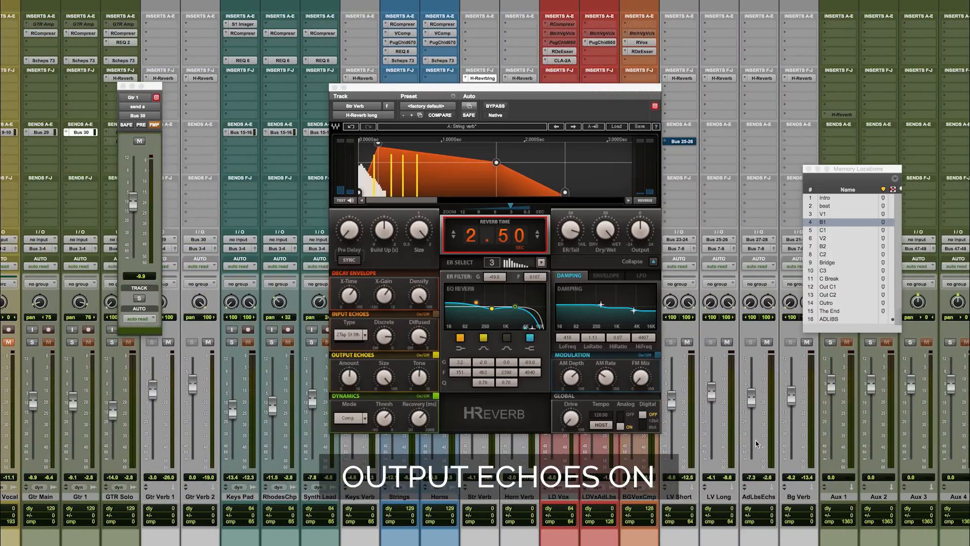
{"action": "scroll", "coordinate": [756, 443], "scroll_direction": "left", "scroll_amount": 5}
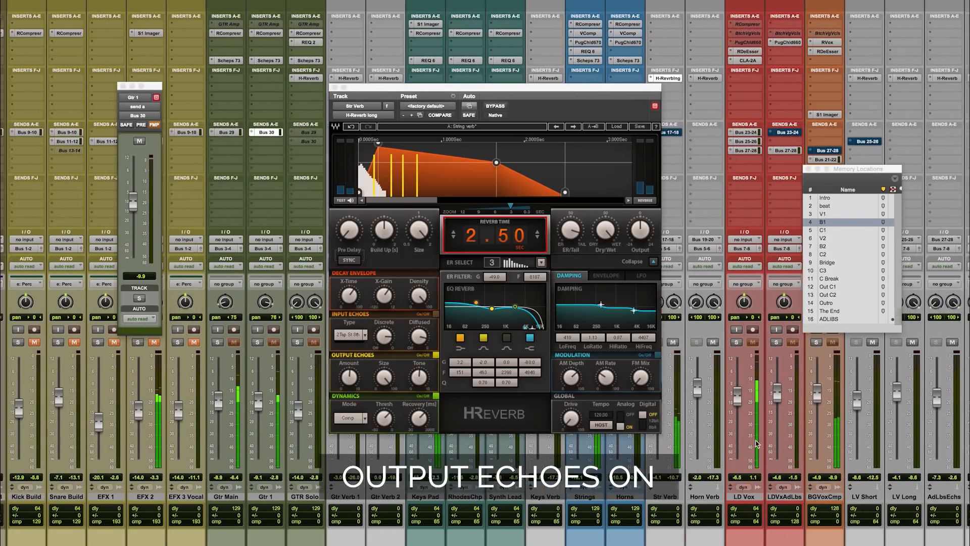
{"action": "scroll", "coordinate": [756, 444], "scroll_direction": "left", "scroll_amount": 3}
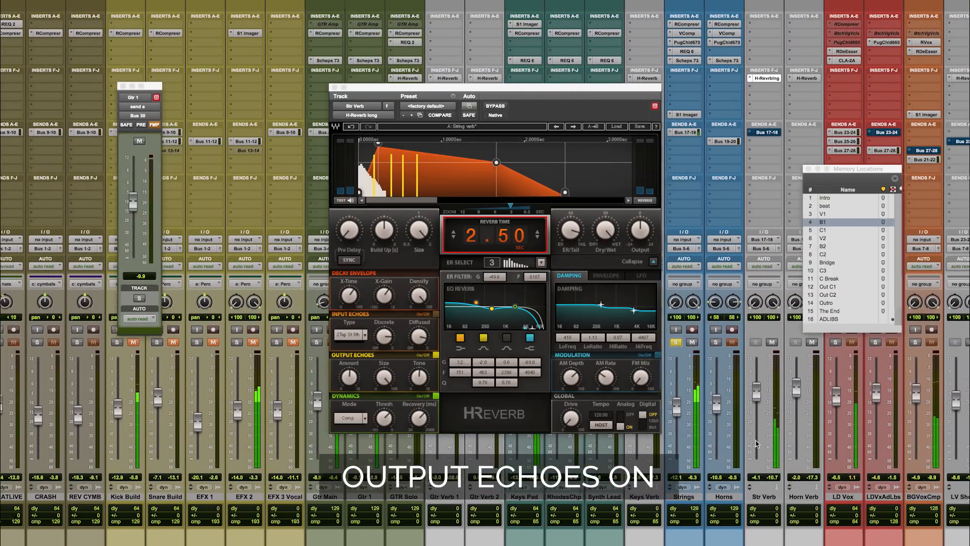
{"action": "scroll", "coordinate": [756, 444], "scroll_direction": "left", "scroll_amount": 1}
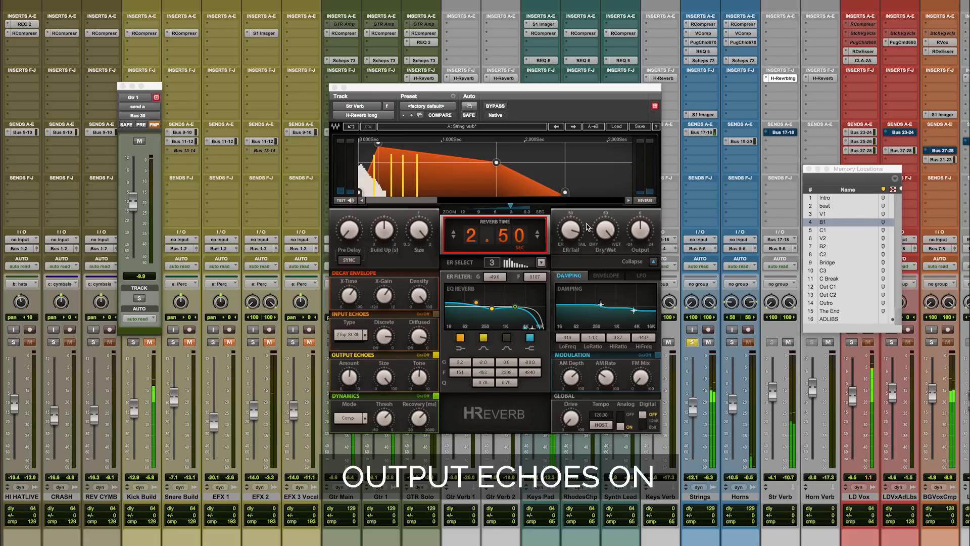
Compare the string reverb with its output echoes off and on, and with its compressor dynamics off and on.
{"action": "mouse_move", "coordinate": [646, 243]}
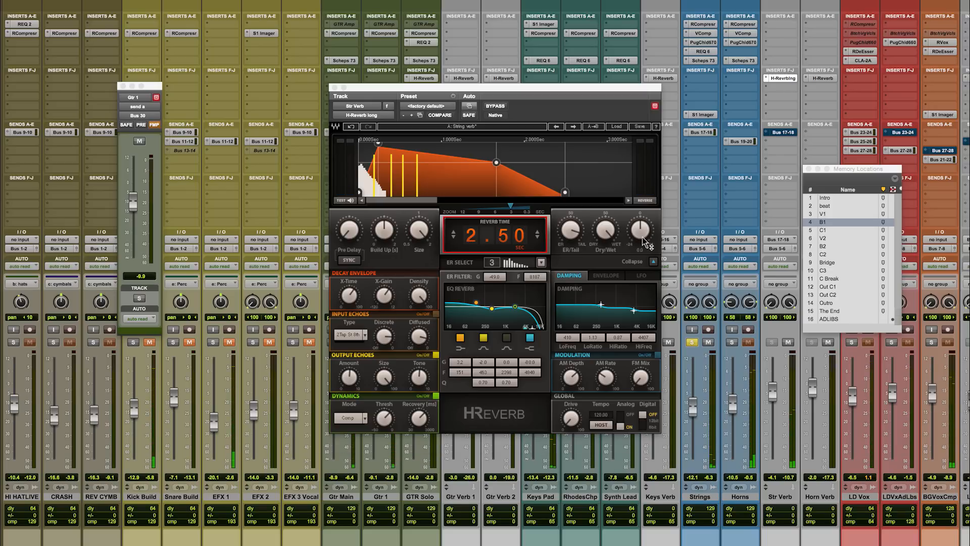
{"action": "left_click", "coordinate": [435, 356]}
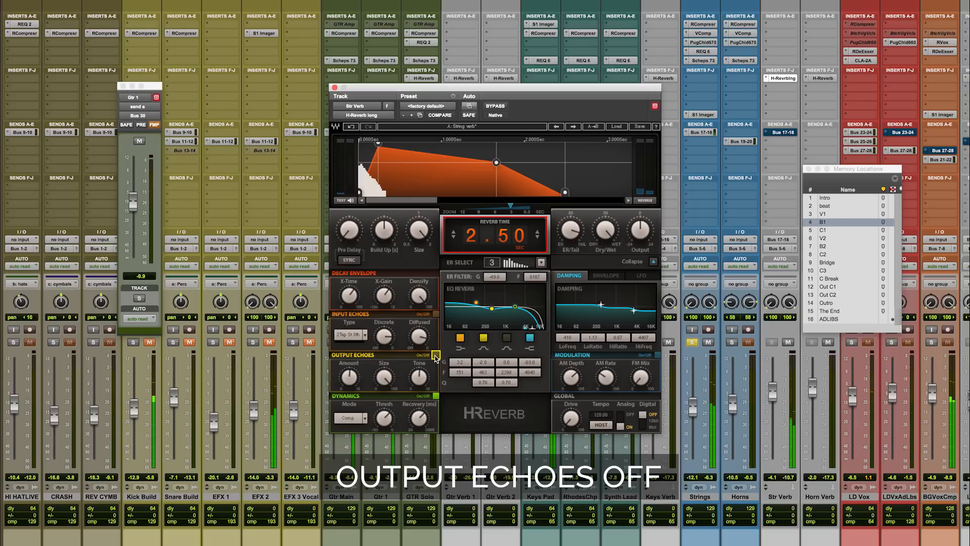
{"action": "left_click", "coordinate": [435, 355]}
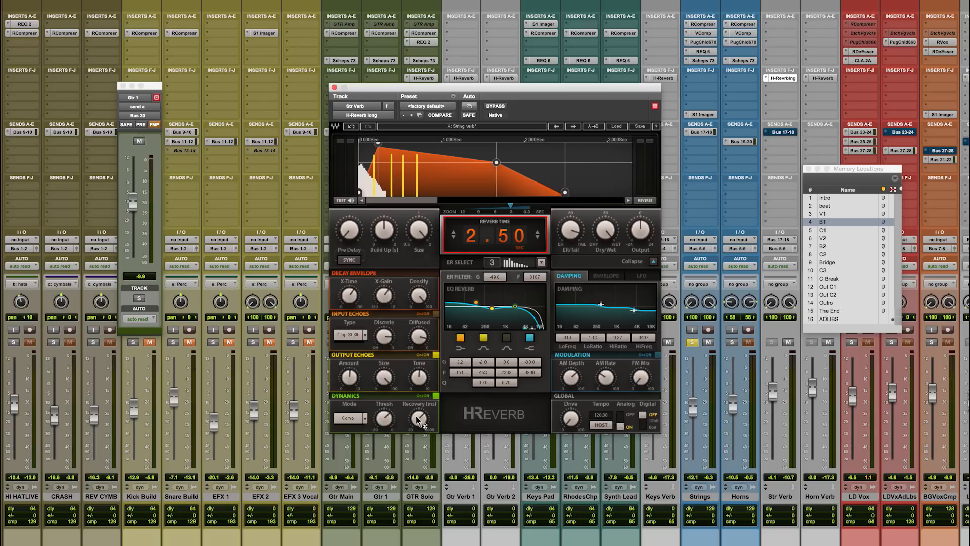
{"action": "mouse_move", "coordinate": [422, 419]}
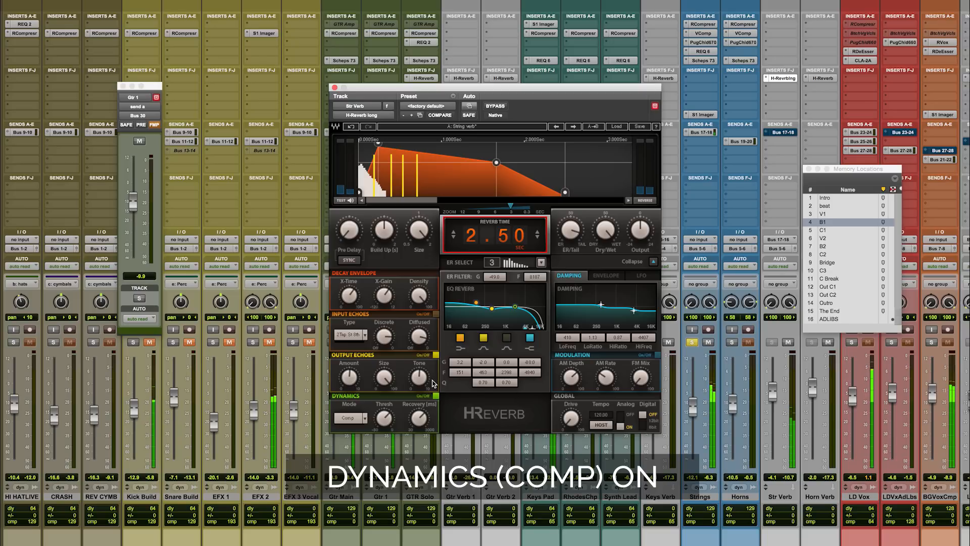
{"action": "left_click", "coordinate": [436, 395]}
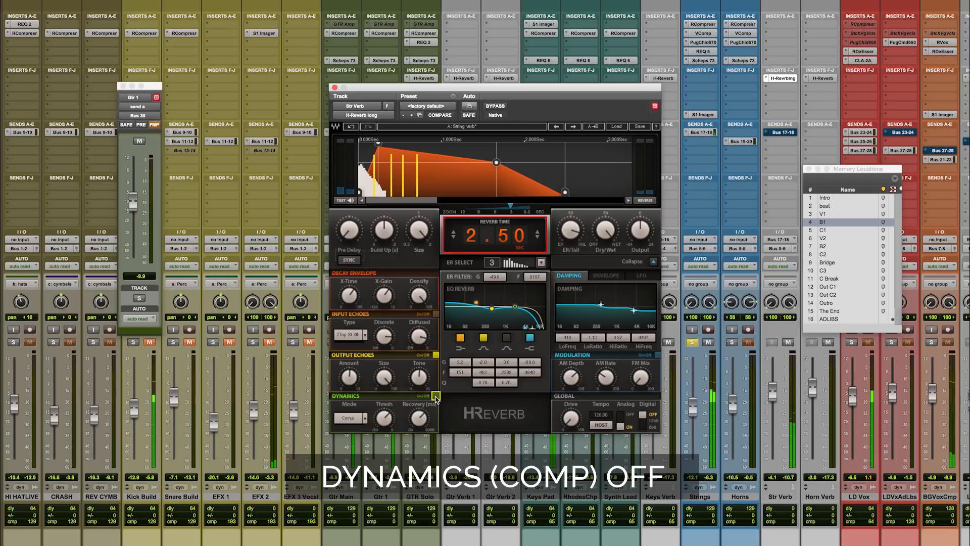
{"action": "left_click", "coordinate": [436, 396]}
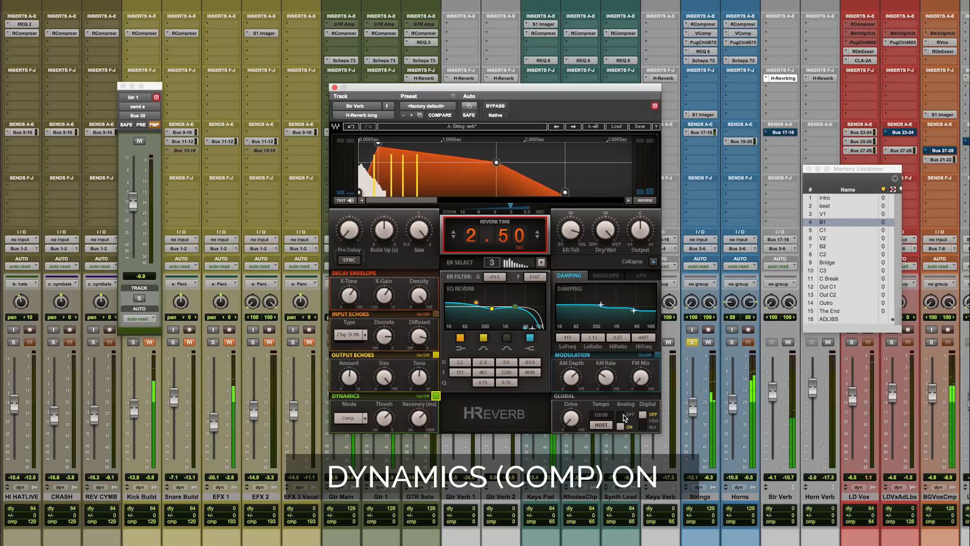
Toggle the string reverb's Analog setting off and back on.
{"action": "left_click", "coordinate": [621, 418]}
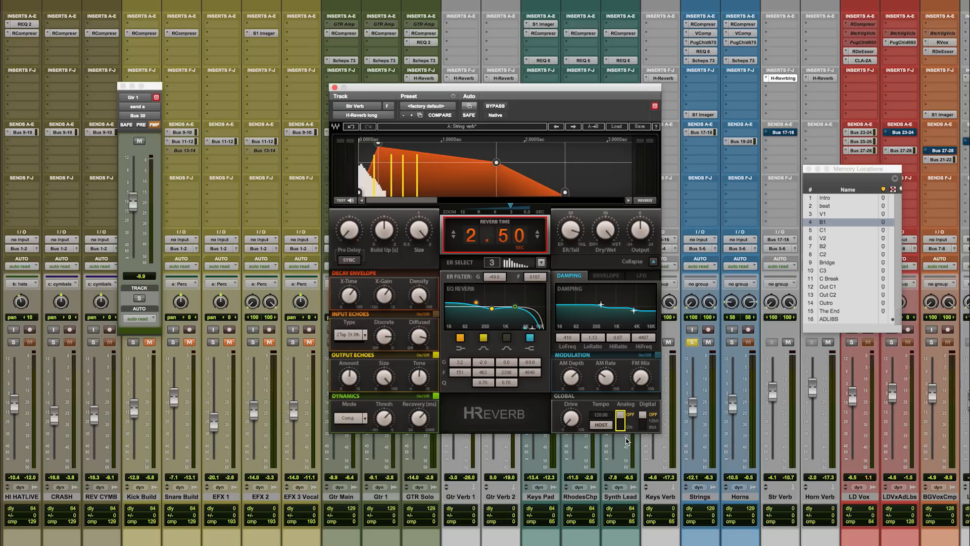
{"action": "left_click", "coordinate": [620, 423]}
{"action": "mouse_move", "coordinate": [346, 377]}
Open the H-Reverb on the Horn Verb return and solo Horns instead of Strings, playing from memory location C1.
{"action": "left_click", "coordinate": [828, 302]}
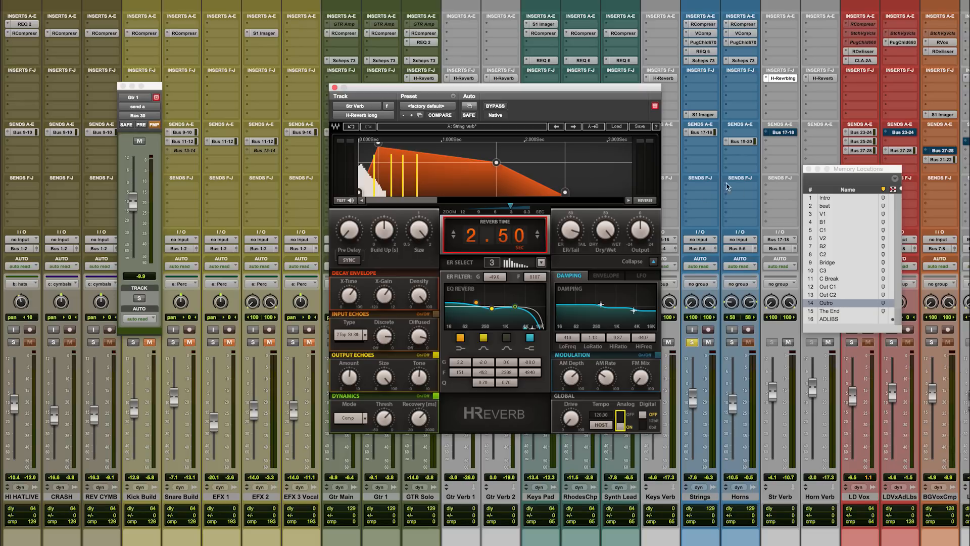
{"action": "left_click", "coordinate": [830, 216]}
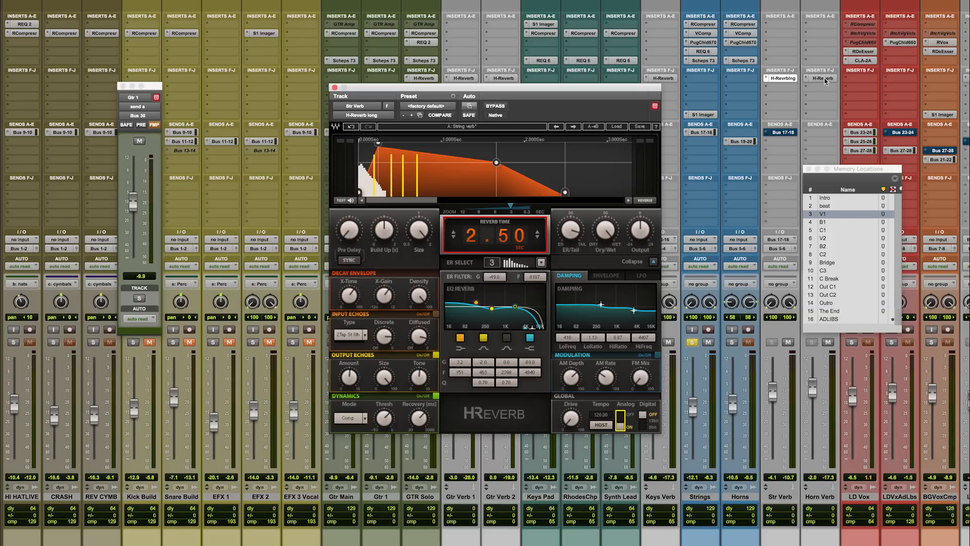
{"action": "left_click", "coordinate": [823, 78]}
{"action": "left_click", "coordinate": [692, 342]}
{"action": "left_click", "coordinate": [732, 342]}
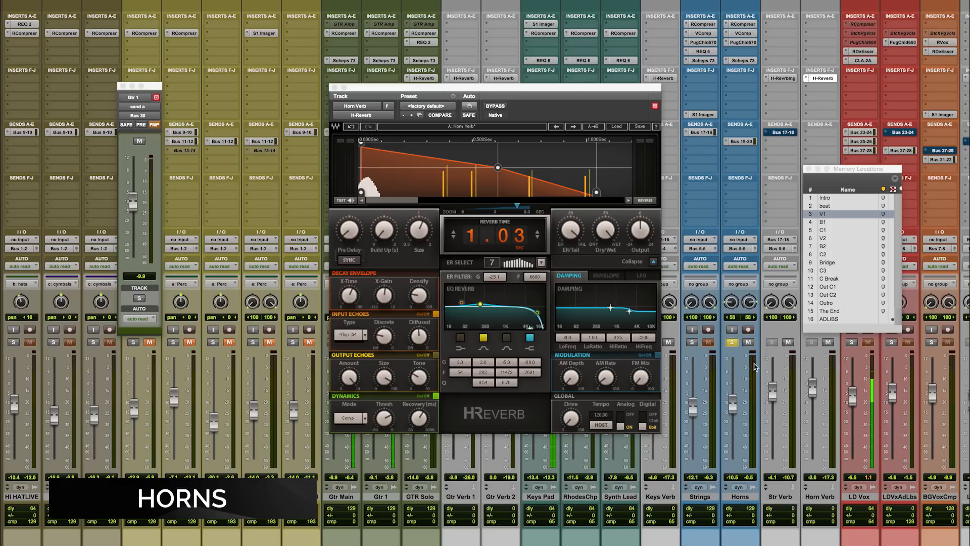
{"action": "left_click", "coordinate": [830, 222]}
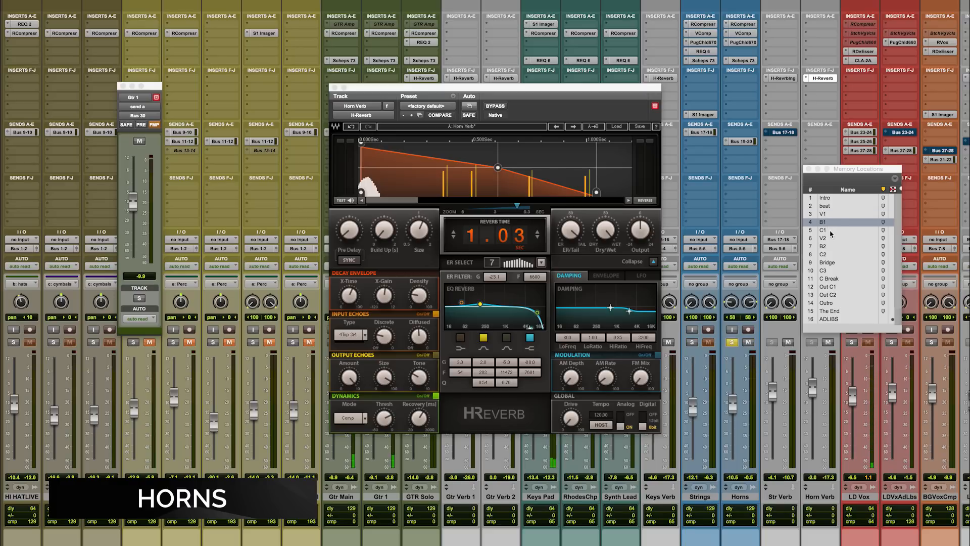
{"action": "left_click", "coordinate": [831, 231]}
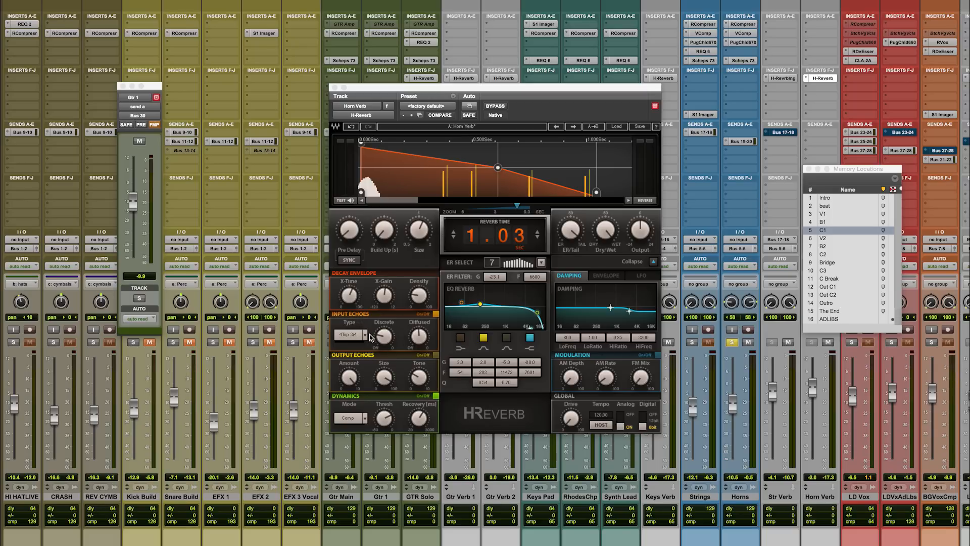
Copy the horn reverb's setup A to B and try the input echoes Discrete control.
{"action": "mouse_move", "coordinate": [387, 346]}
{"action": "left_click", "coordinate": [592, 128]}
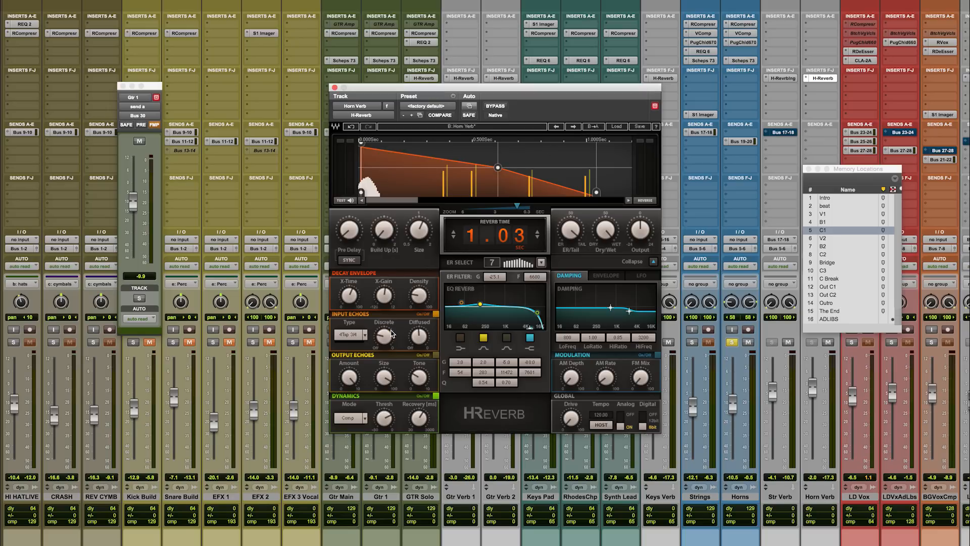
{"action": "left_click_drag", "start_coordinate": [384, 336], "coordinate": [384, 329]}
{"action": "left_click_drag", "start_coordinate": [384, 336], "coordinate": [384, 337]}
{"action": "left_click_drag", "start_coordinate": [384, 336], "coordinate": [384, 337]}
Review the tap patterns available as the horn reverb's input echoes Type, keeping 4Tap 3/4.
{"action": "left_click", "coordinate": [366, 335]}
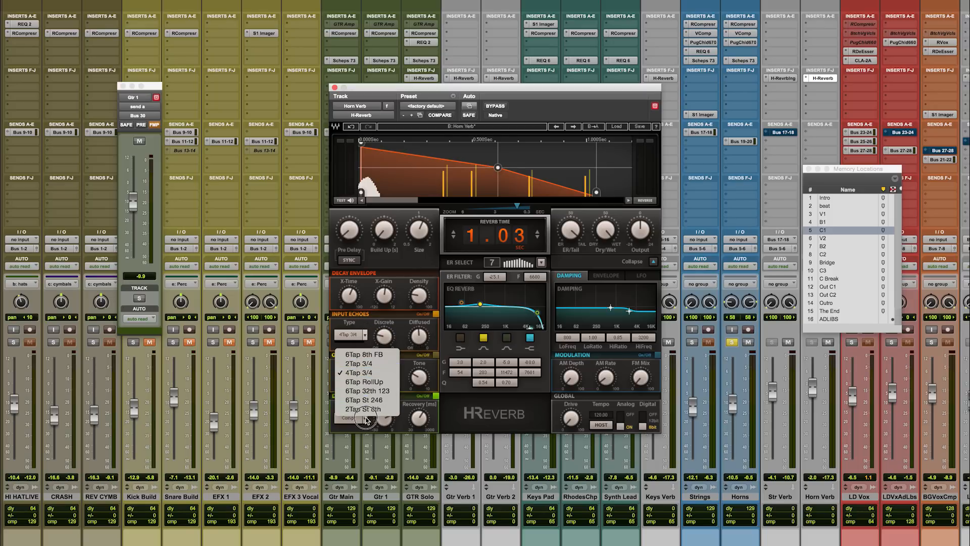
{"action": "left_click", "coordinate": [371, 320]}
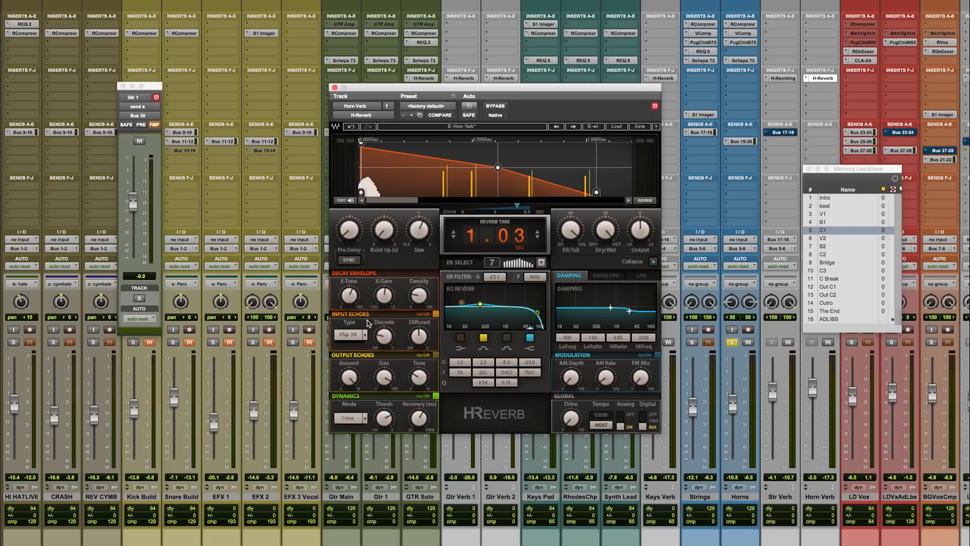
{"action": "left_click", "coordinate": [366, 335]}
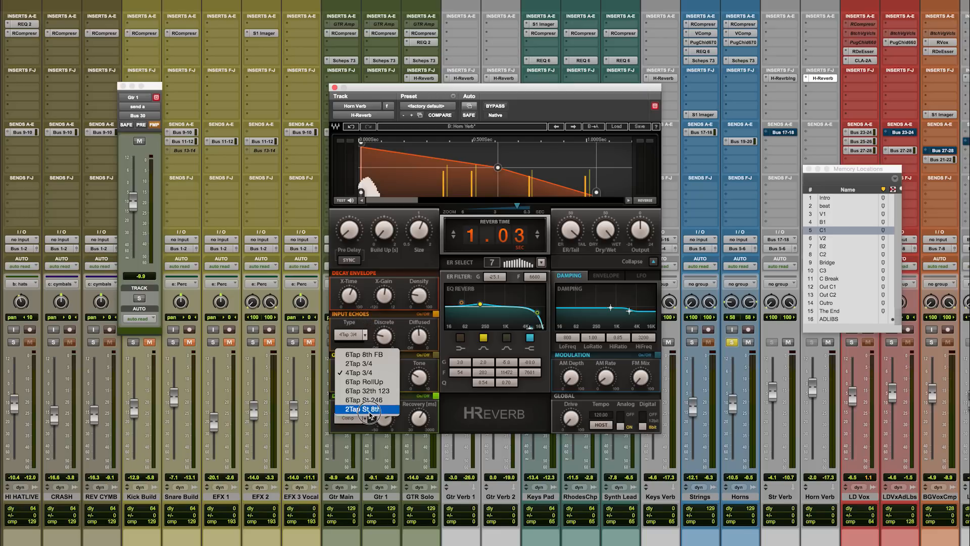
{"action": "left_click", "coordinate": [369, 320]}
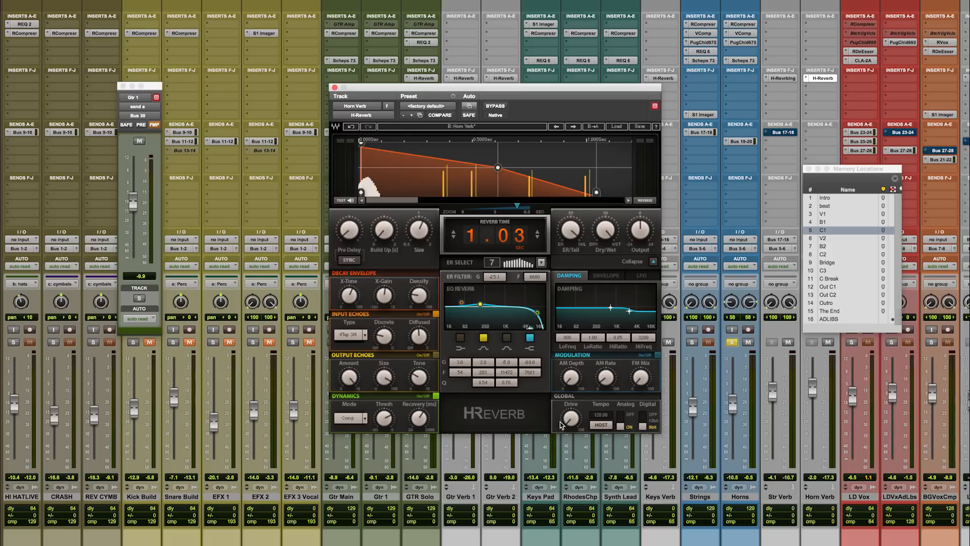
Switch the horn reverb's tempo source from host to internal (INT).
{"action": "left_click", "coordinate": [601, 425]}
{"action": "left_click", "coordinate": [598, 414]}
{"action": "left_click", "coordinate": [601, 425]}
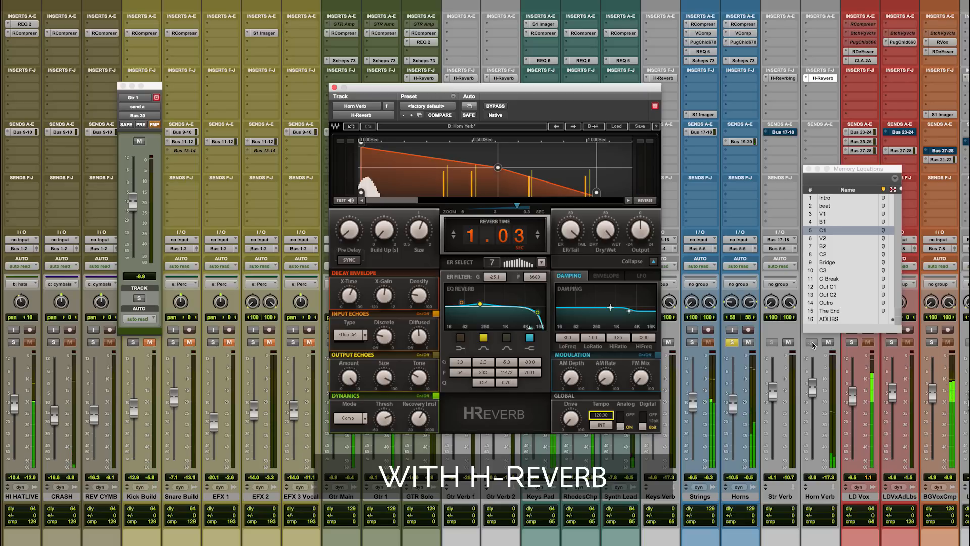
Mute and unmute the Horn Verb return to compare the mix without and with its reverb, and unsolo the Horns.
{"action": "left_click", "coordinate": [829, 344]}
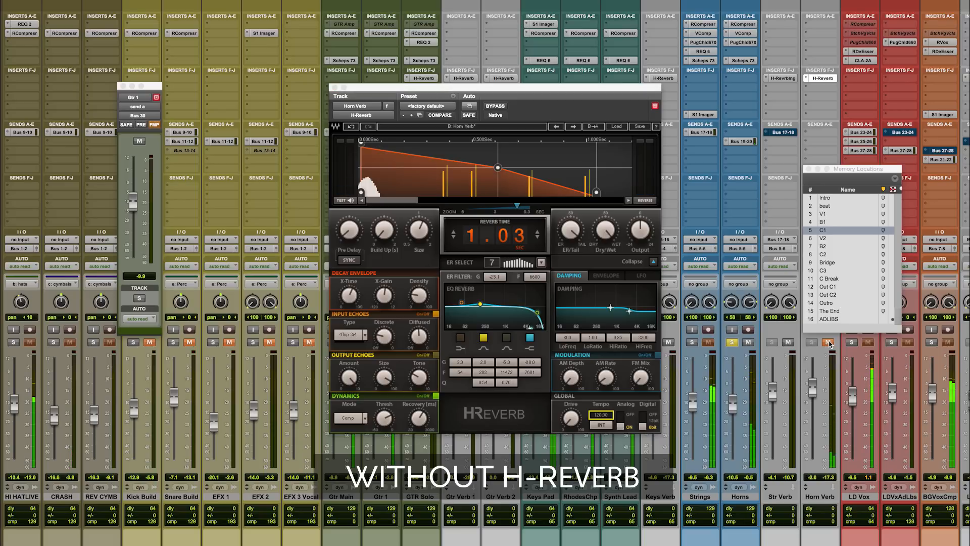
{"action": "left_click", "coordinate": [829, 344]}
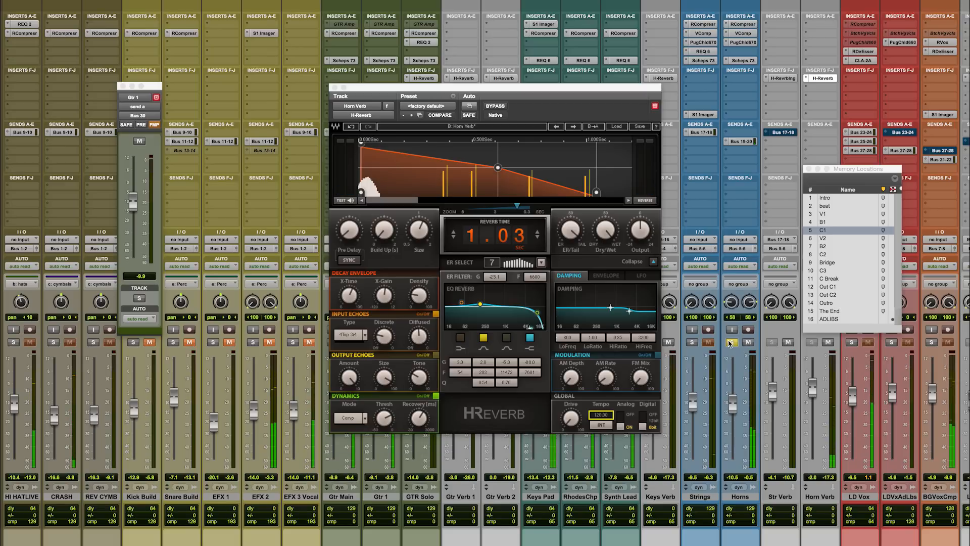
{"action": "left_click", "coordinate": [733, 343]}
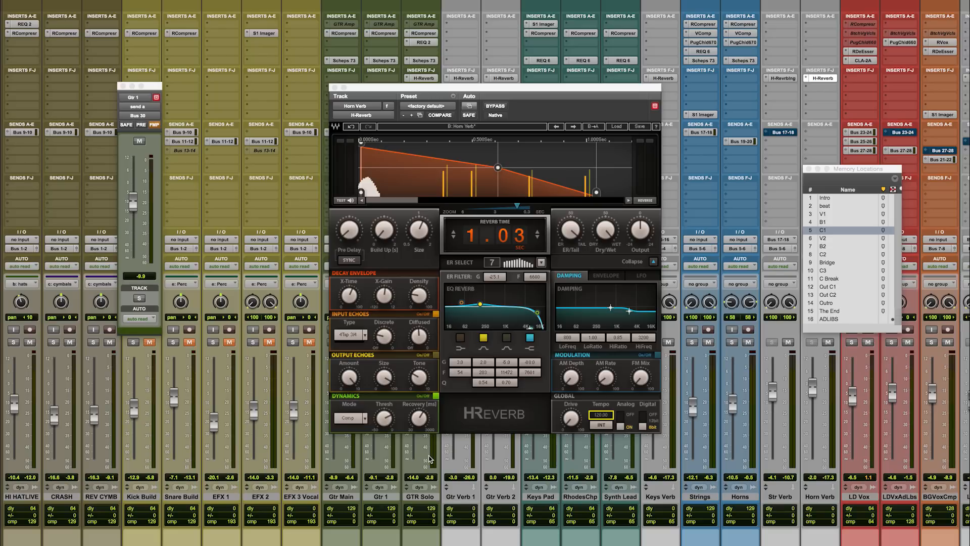
Unmute the VOX master and bring the lead and background vocal tracks with their reverb returns into view.
{"action": "scroll", "coordinate": [429, 458], "scroll_direction": "right", "scroll_amount": 5}
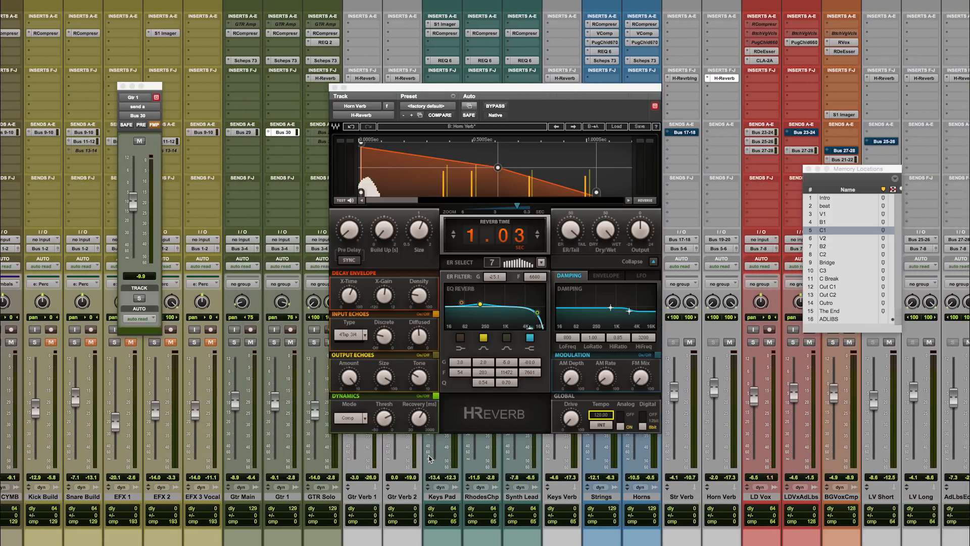
{"action": "scroll", "coordinate": [429, 459], "scroll_direction": "left", "scroll_amount": 20}
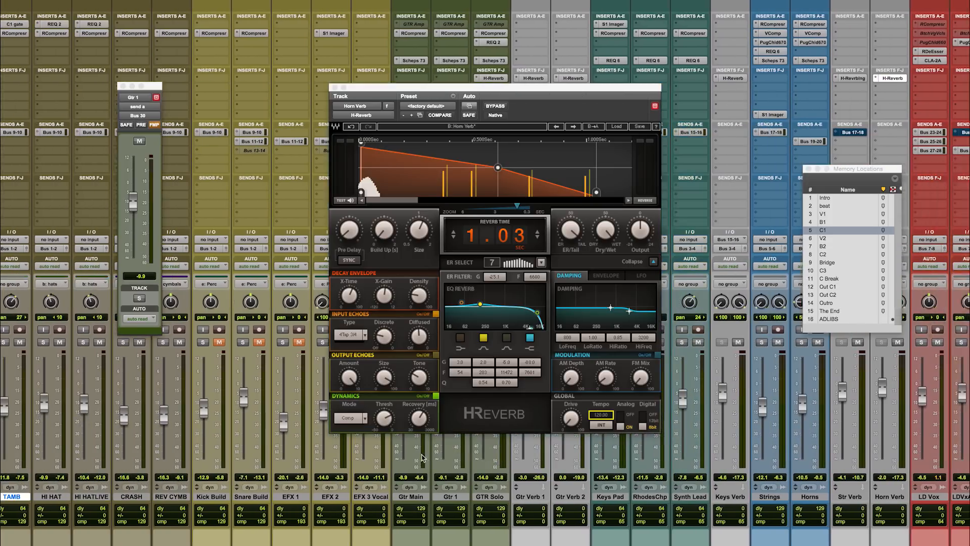
{"action": "scroll", "coordinate": [392, 456], "scroll_direction": "left", "scroll_amount": 6}
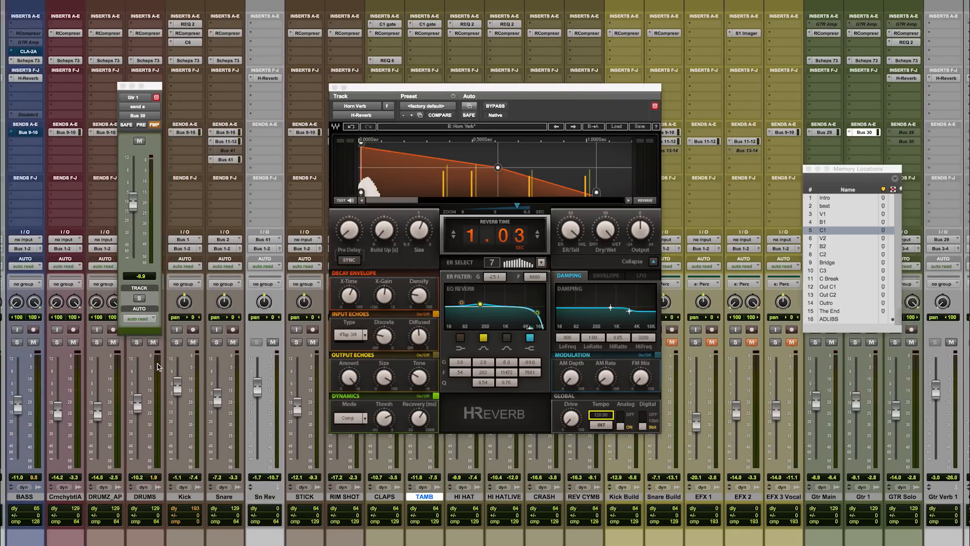
{"action": "scroll", "coordinate": [135, 370], "scroll_direction": "left", "scroll_amount": 8}
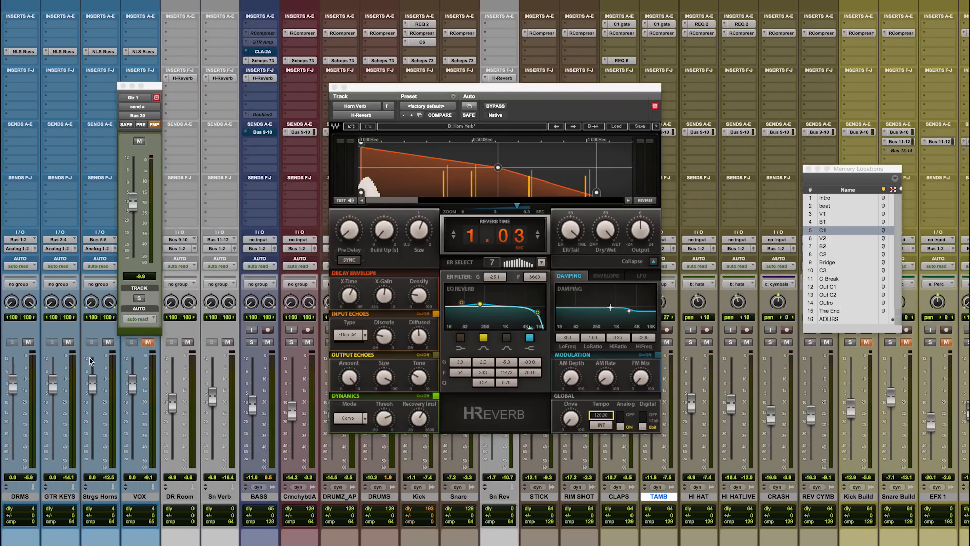
{"action": "left_click", "coordinate": [207, 343]}
{"action": "scroll", "coordinate": [761, 435], "scroll_direction": "right", "scroll_amount": 12}
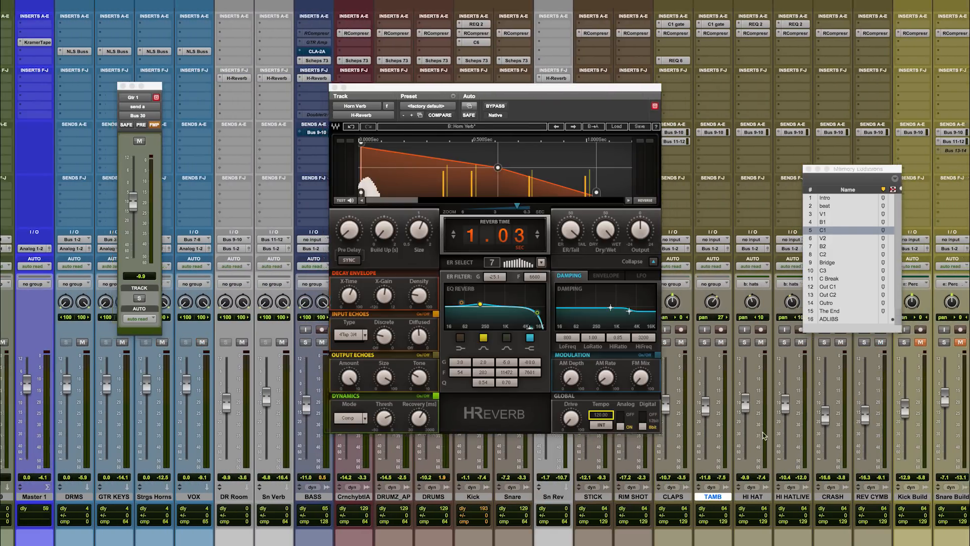
{"action": "scroll", "coordinate": [766, 435], "scroll_direction": "right", "scroll_amount": 20}
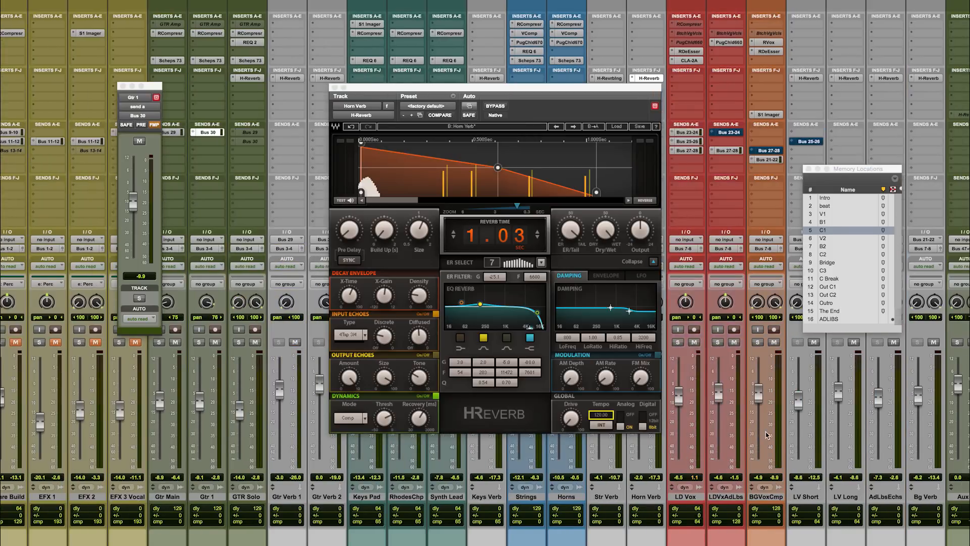
Open the H-Reverb plug-in on the Bg Verb return.
{"action": "scroll", "coordinate": [766, 435], "scroll_direction": "left", "scroll_amount": 3}
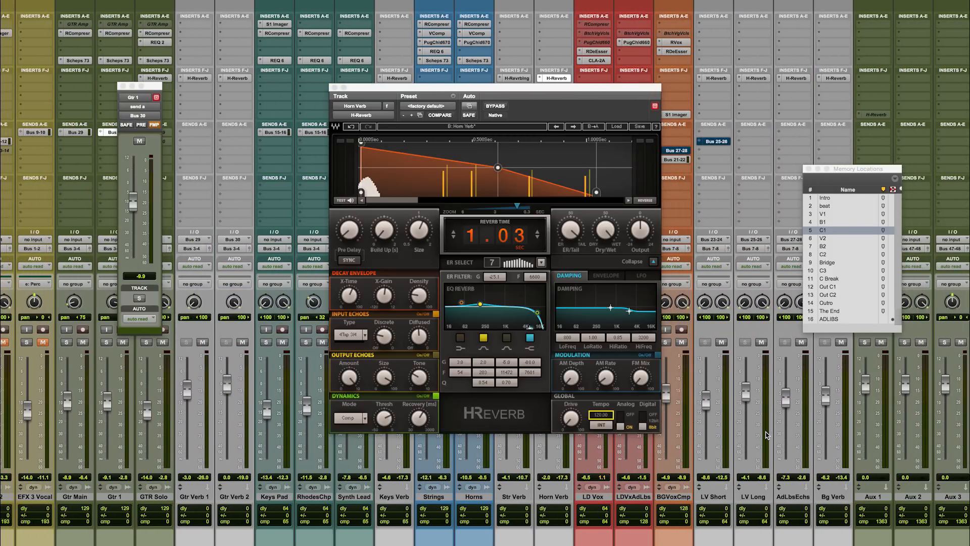
{"action": "scroll", "coordinate": [766, 435], "scroll_direction": "left", "scroll_amount": 2}
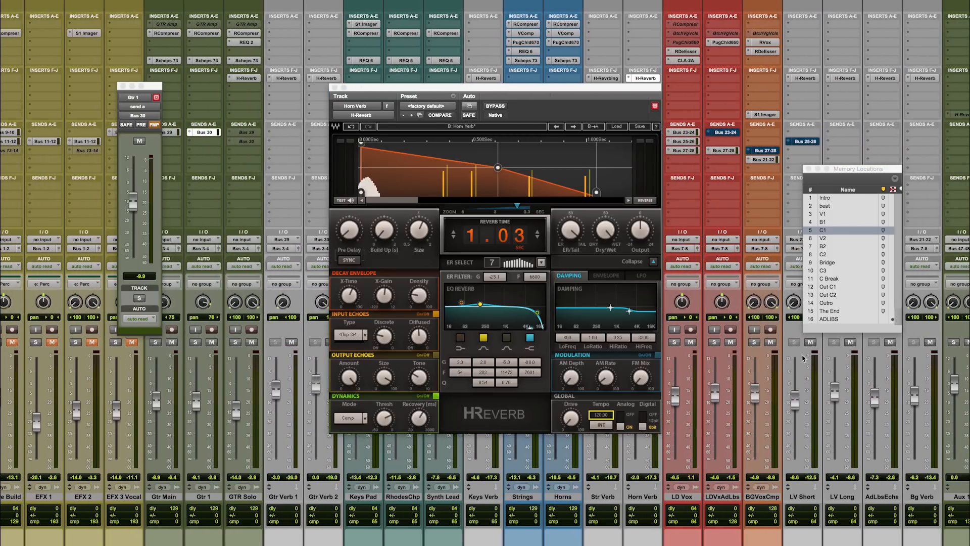
{"action": "left_click", "coordinate": [924, 78]}
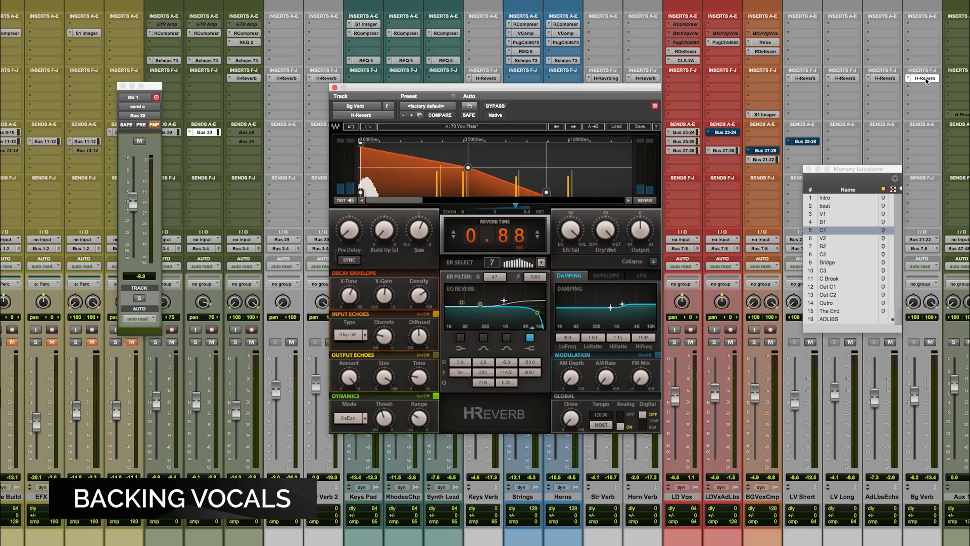
Mute the LDVxAdLbs and LD Vox tracks and go to the B1 memory location.
{"action": "left_click", "coordinate": [730, 342]}
{"action": "left_click", "coordinate": [690, 343]}
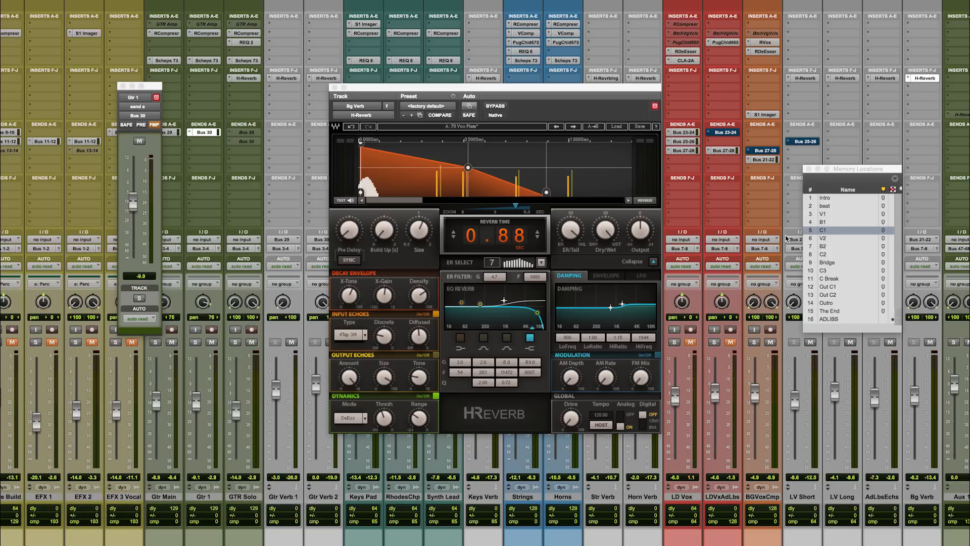
{"action": "left_click", "coordinate": [838, 223]}
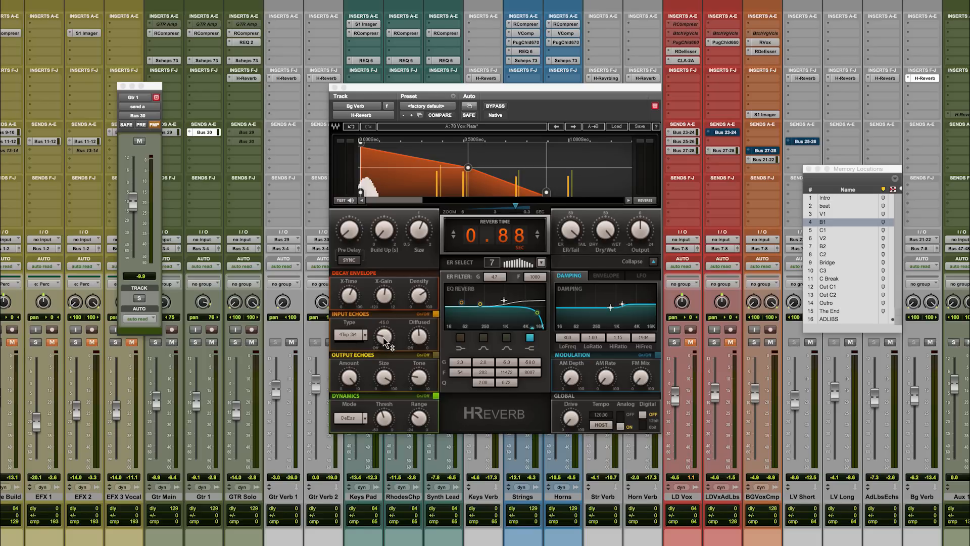
Solo and play BGVoxCmp, muting and unmuting the Bg Verb return to compare the backing vocals without and with reverb.
{"action": "left_click_drag", "start_coordinate": [419, 342], "coordinate": [416, 340]}
{"action": "left_click", "coordinate": [756, 344]}
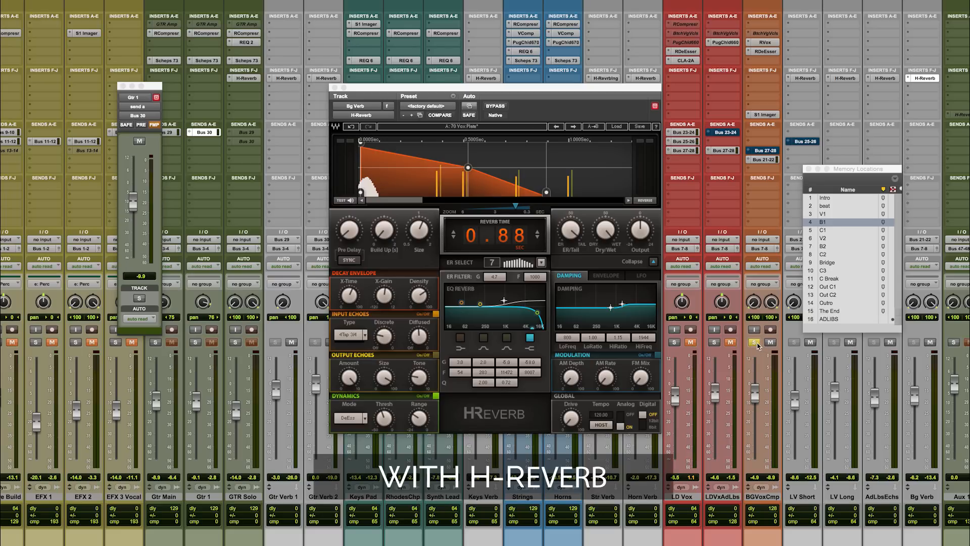
{"action": "key", "text": "space"}
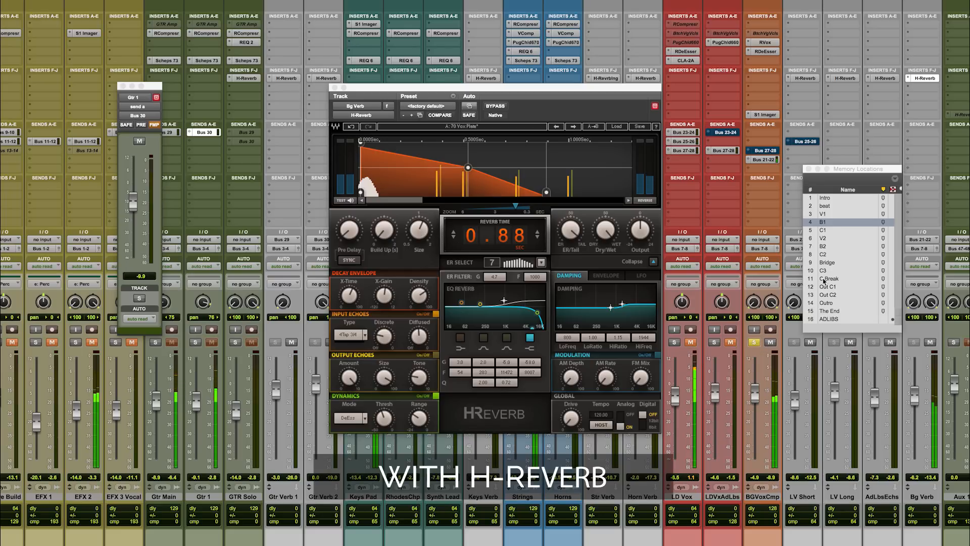
{"action": "left_click", "coordinate": [931, 343]}
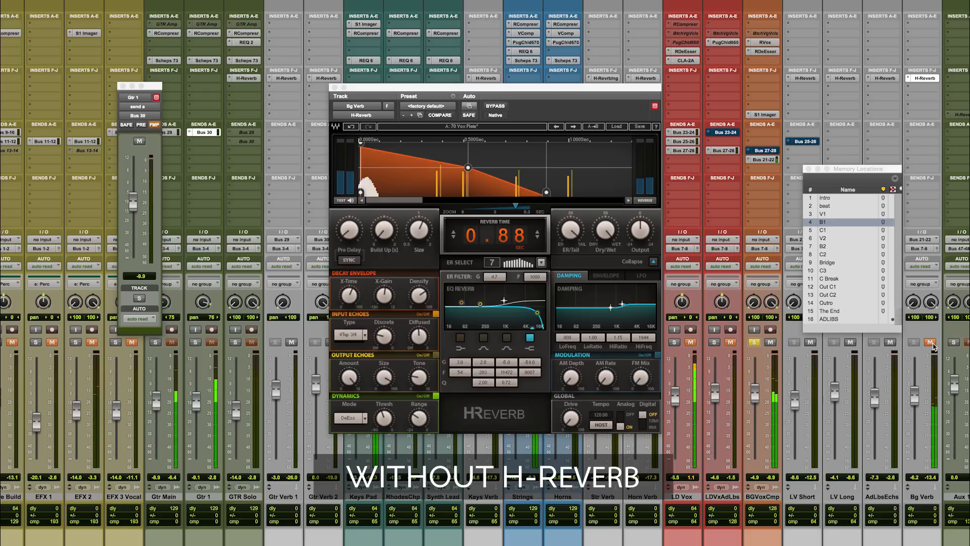
{"action": "left_click", "coordinate": [930, 343]}
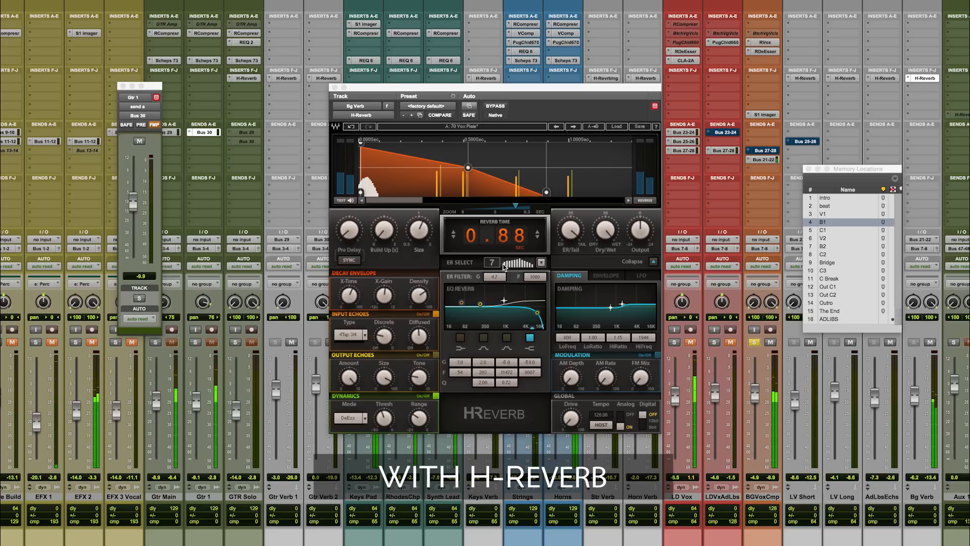
Copy the backing vocal reverb's setting A to B, switch to setting B, and adjust the Diffused level of its input echoes.
{"action": "left_click", "coordinate": [593, 128]}
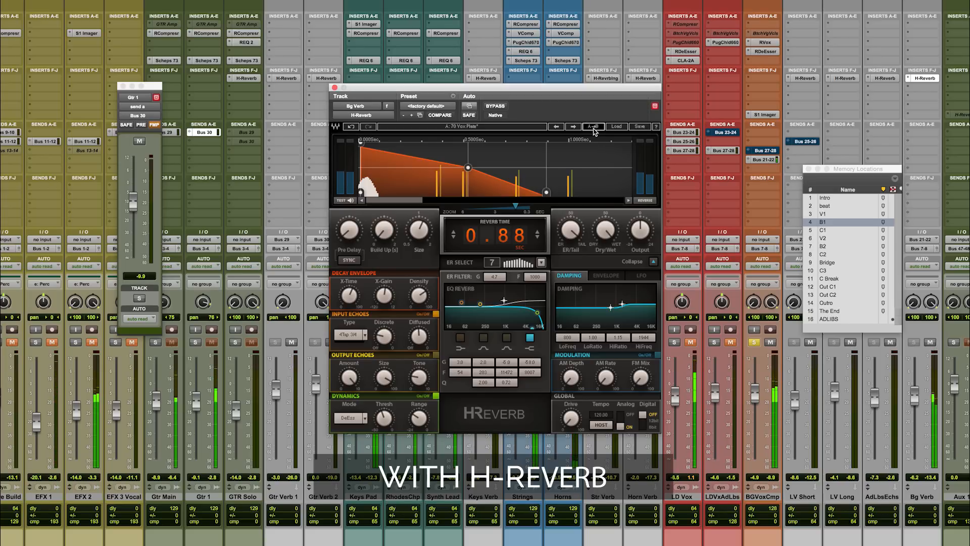
{"action": "left_click", "coordinate": [480, 127]}
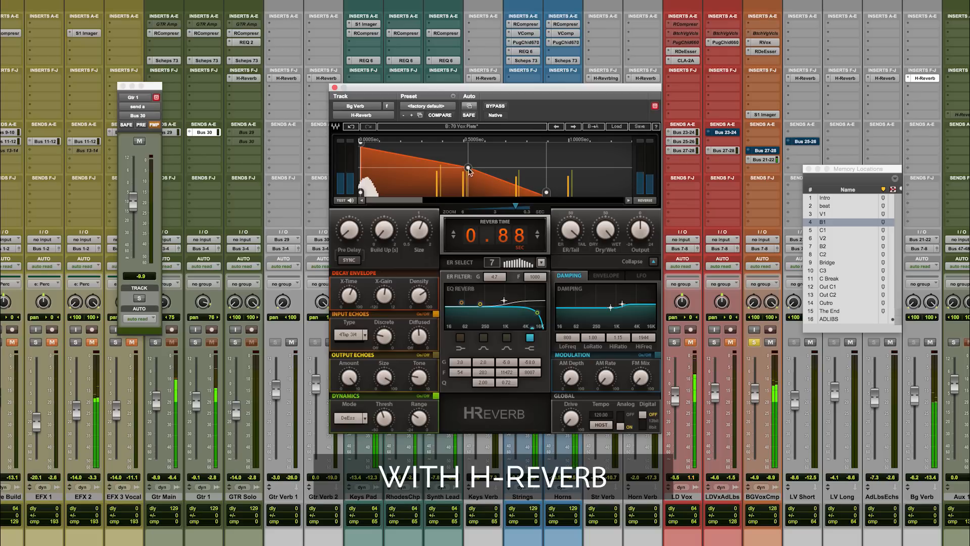
{"action": "left_click", "coordinate": [420, 338]}
{"action": "left_click_drag", "start_coordinate": [419, 338], "coordinate": [418, 341]}
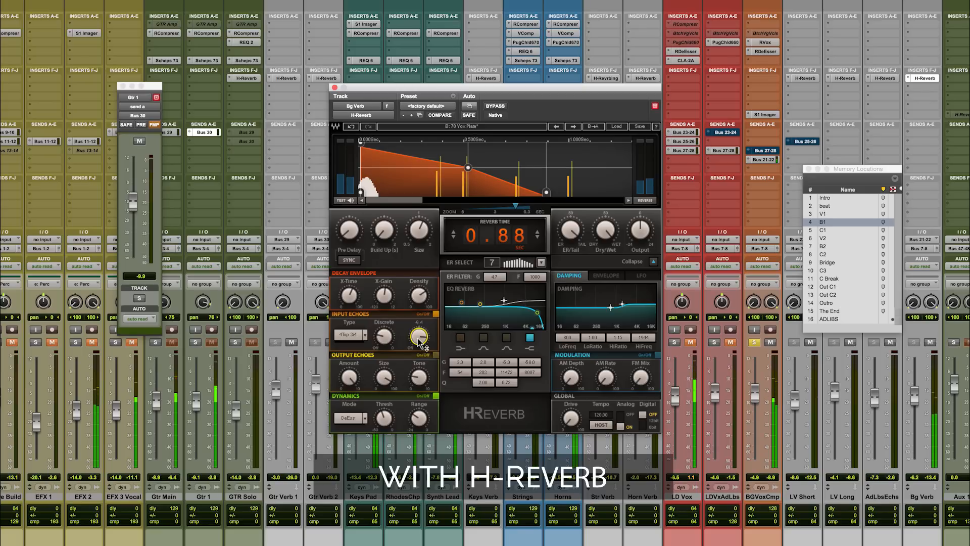
{"action": "left_click_drag", "start_coordinate": [419, 343], "coordinate": [419, 350]}
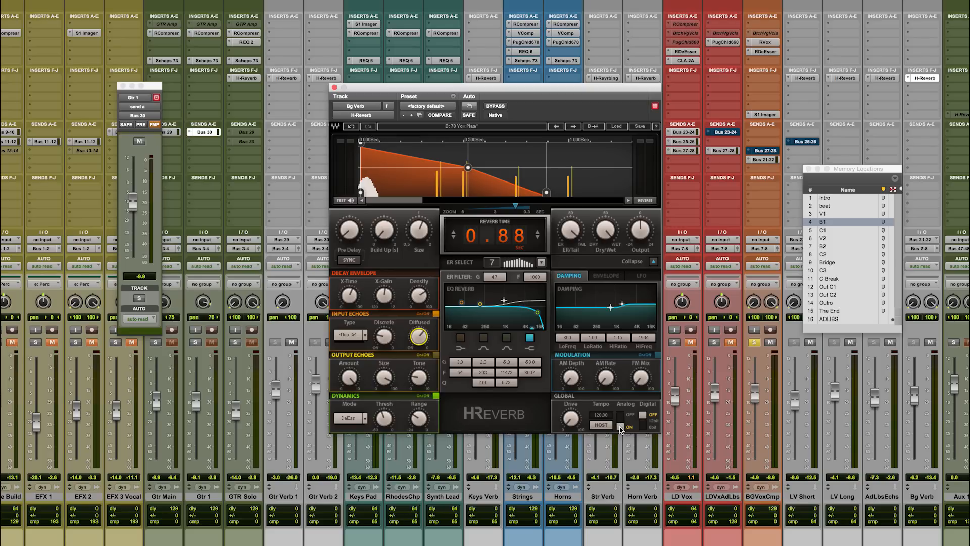
Play the soloed backing vocals and turn the reverb's Analog option off and back on to compare.
{"action": "key", "text": "space"}
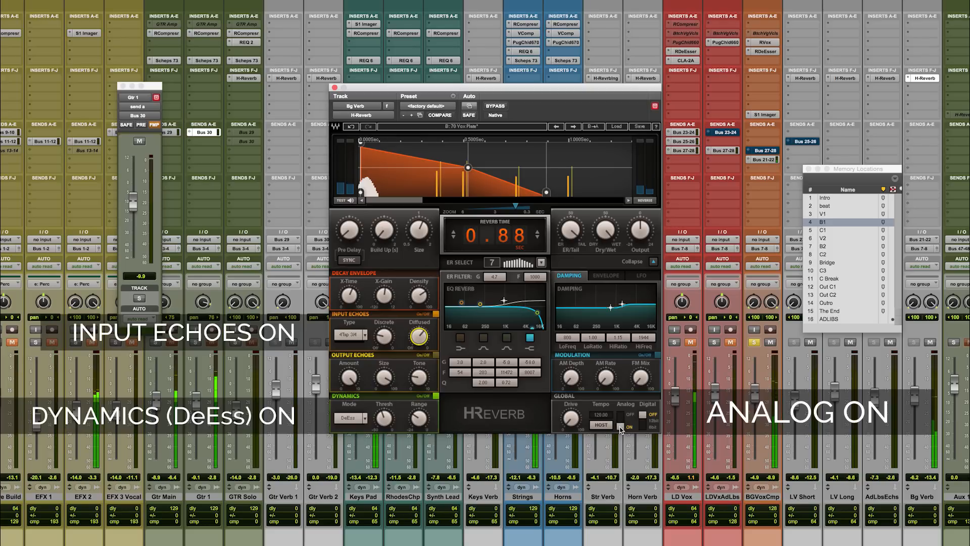
{"action": "left_click", "coordinate": [620, 425]}
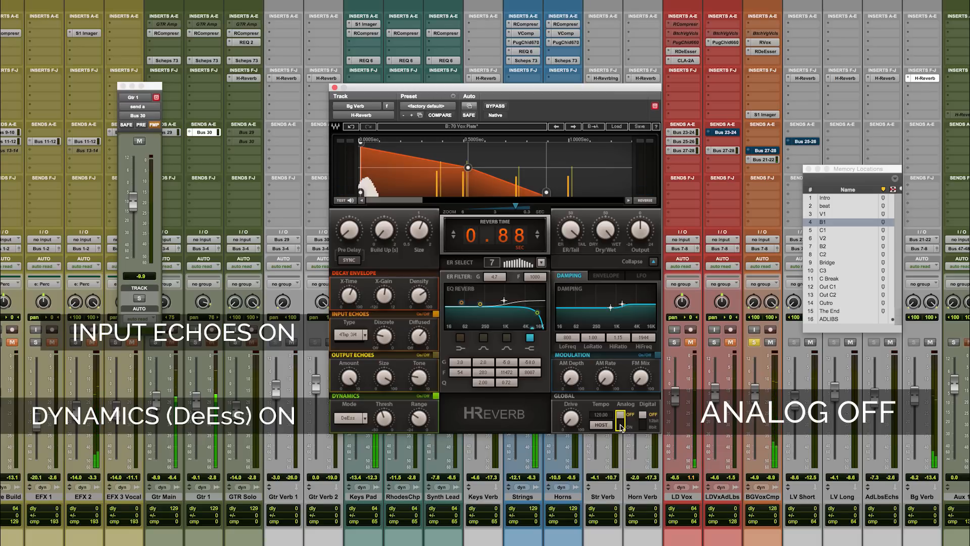
{"action": "left_click", "coordinate": [621, 426]}
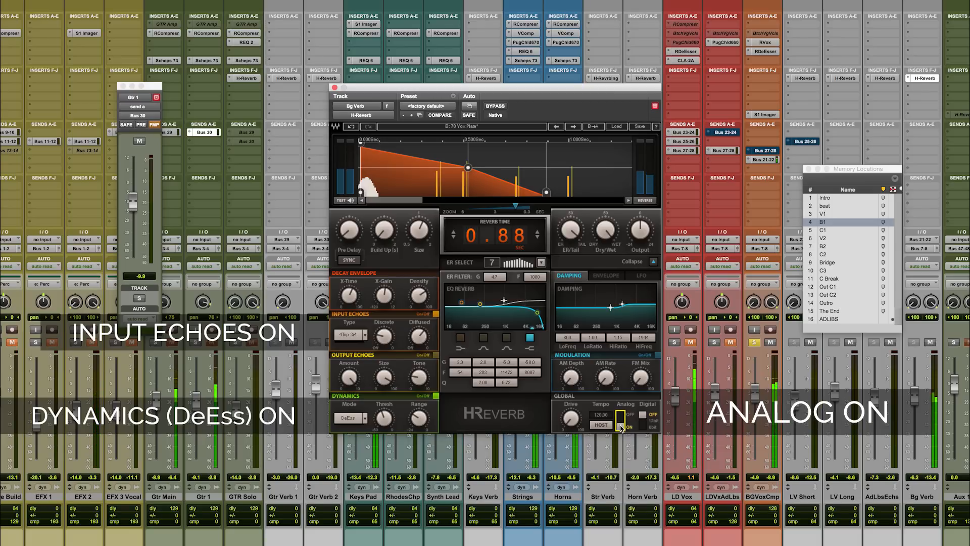
Turn the backing vocal reverb's Input Echoes and DeEss Dynamics sections off and back on to compare their effect.
{"action": "left_click", "coordinate": [436, 314]}
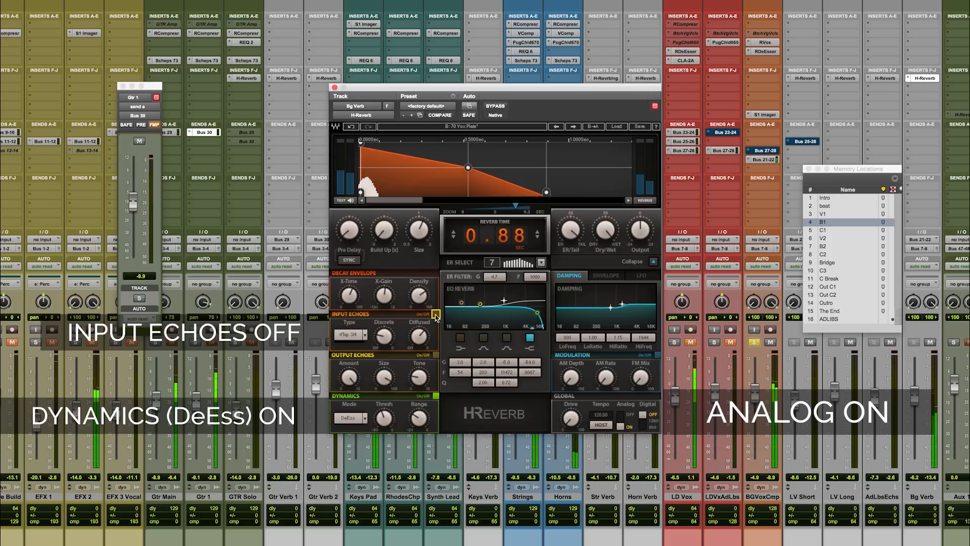
{"action": "left_click", "coordinate": [436, 397]}
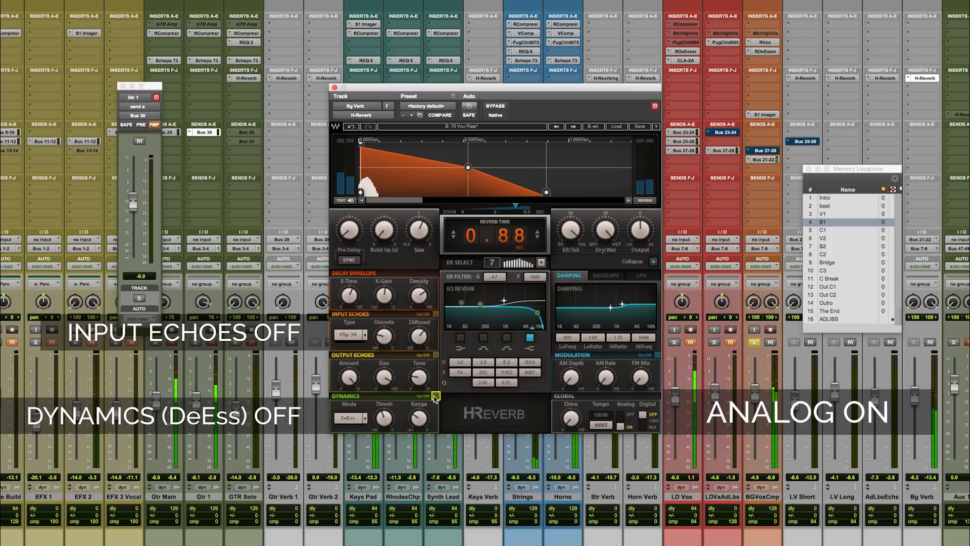
{"action": "left_click", "coordinate": [436, 397]}
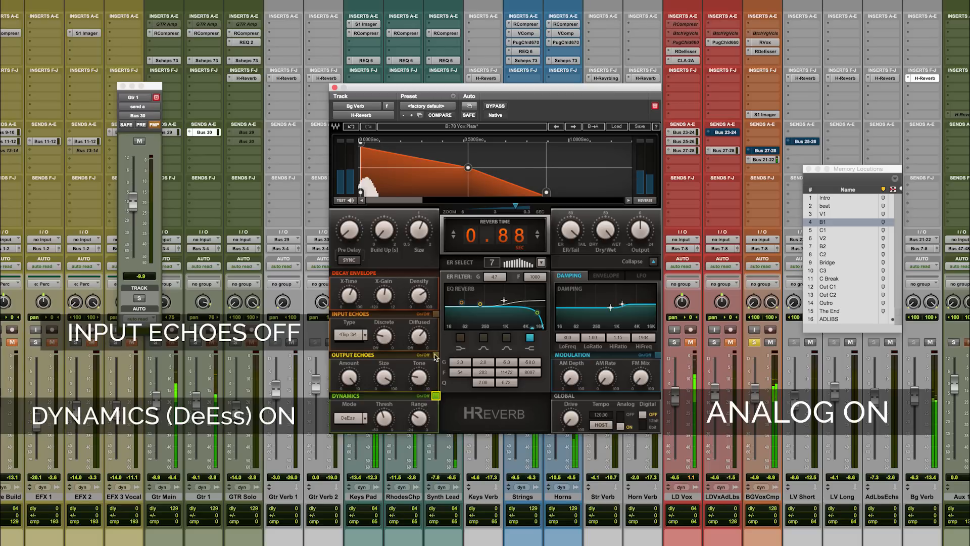
{"action": "left_click", "coordinate": [436, 314]}
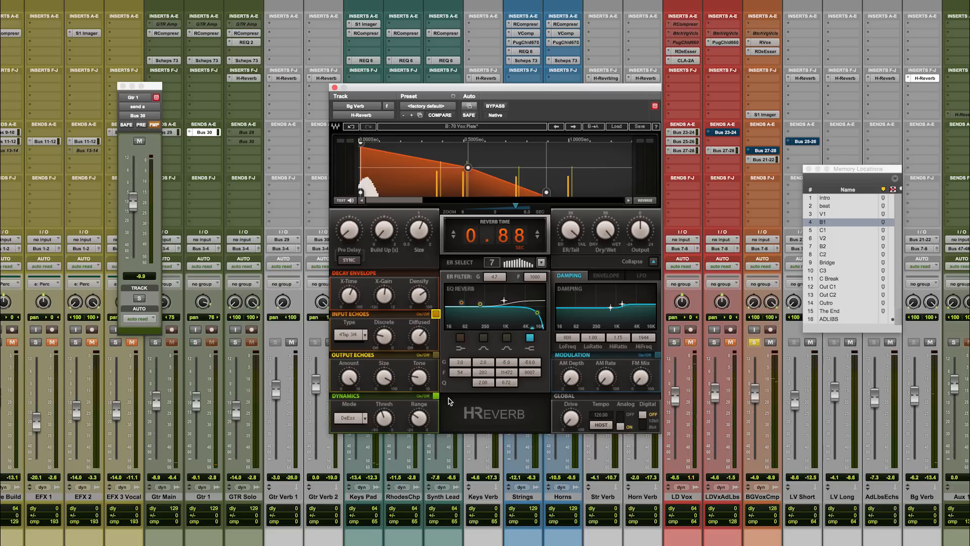
Unsolo BGVoxCmp, and mute and unmute the Bg Verb return to compare the full mix without and with its reverb.
{"action": "left_click", "coordinate": [754, 343]}
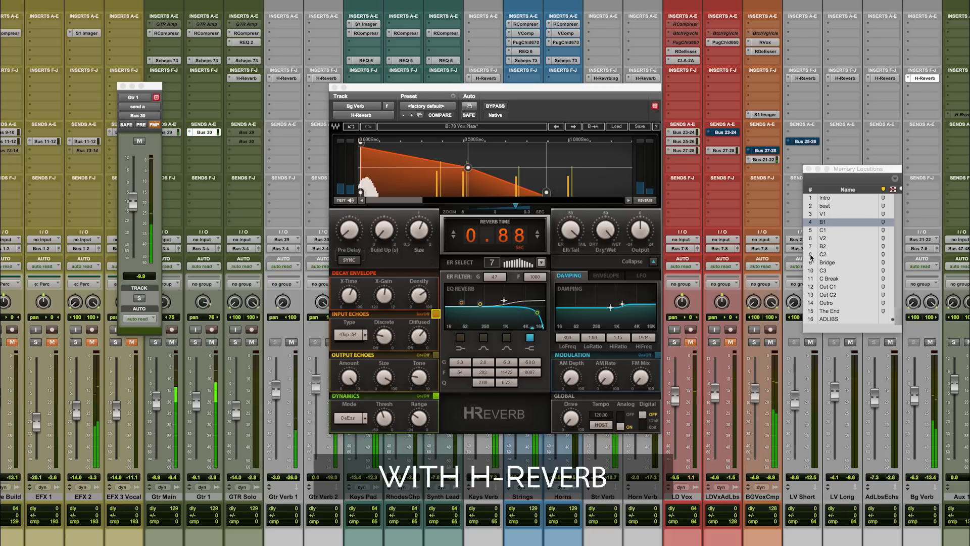
{"action": "left_click", "coordinate": [931, 342]}
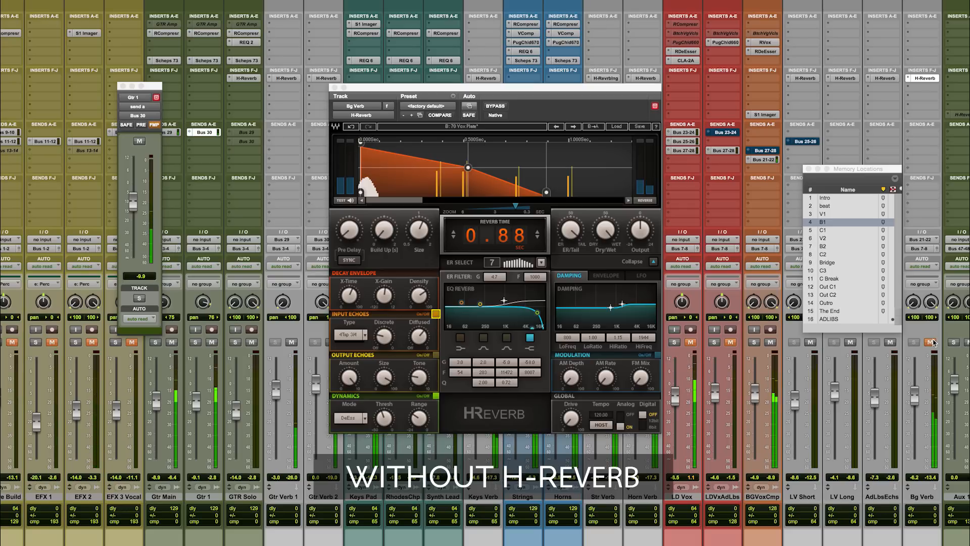
{"action": "left_click", "coordinate": [931, 342]}
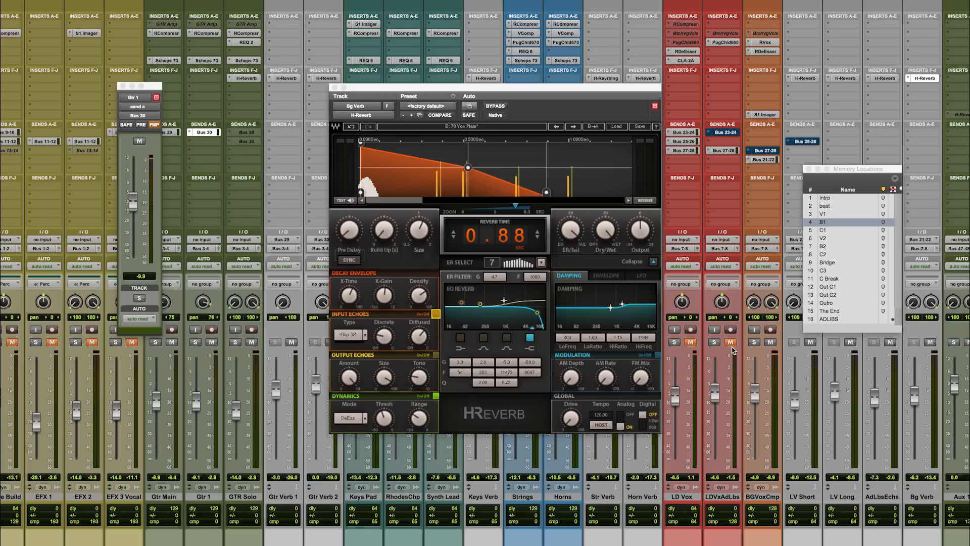
Solo LDVxAdLbs with the AdLbsEchs return's H-Reverb open, and go to the C Break memory location.
{"action": "left_click", "coordinate": [714, 342]}
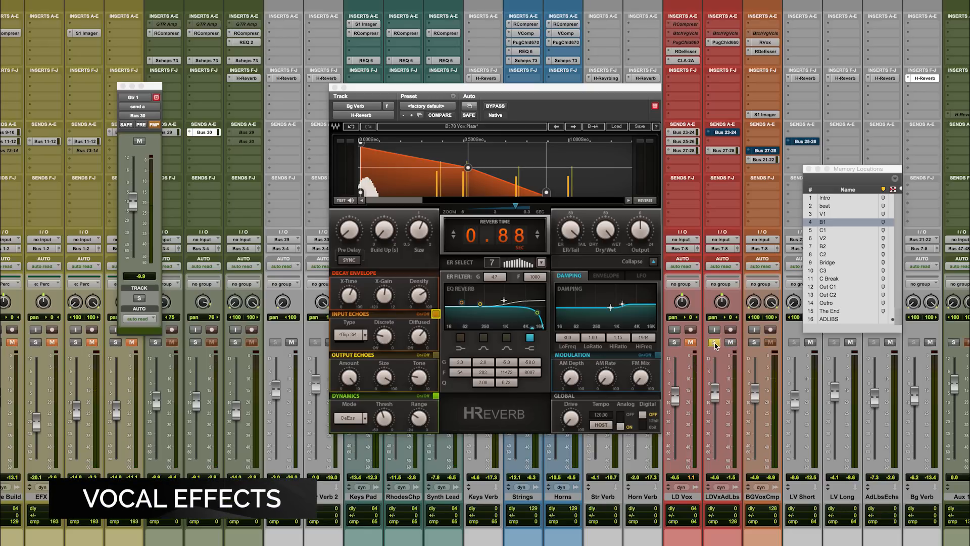
{"action": "left_click", "coordinate": [885, 80]}
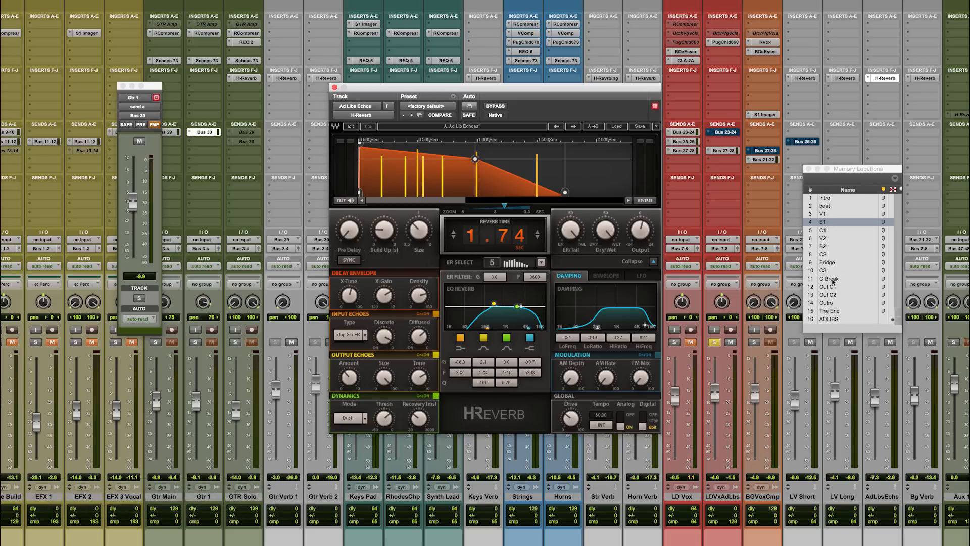
{"action": "left_click", "coordinate": [834, 320]}
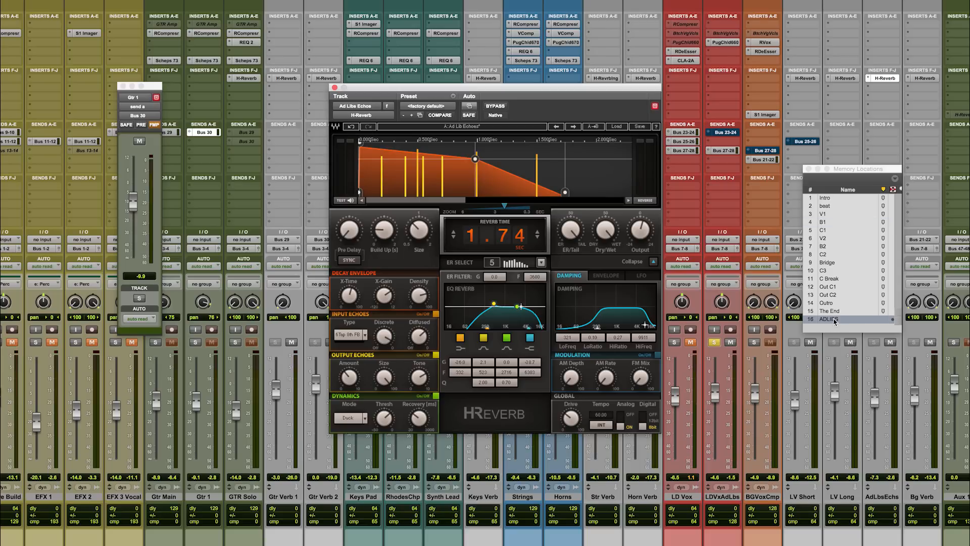
{"action": "left_click", "coordinate": [832, 279]}
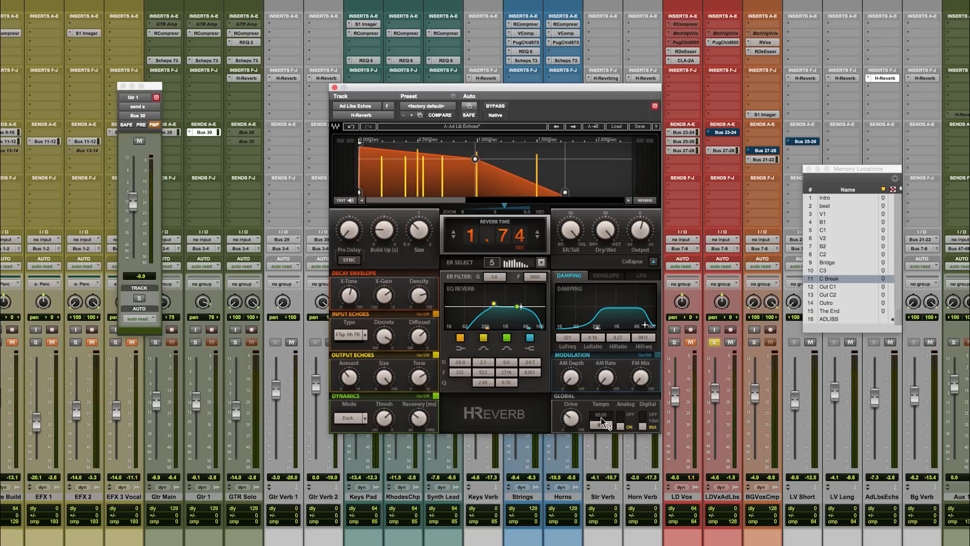
Review the ad-lib reverb's input echoes Type options, keeping 6Tap 8th FB, and examine its Discrete, Recovery and Drive controls.
{"action": "left_click", "coordinate": [365, 335]}
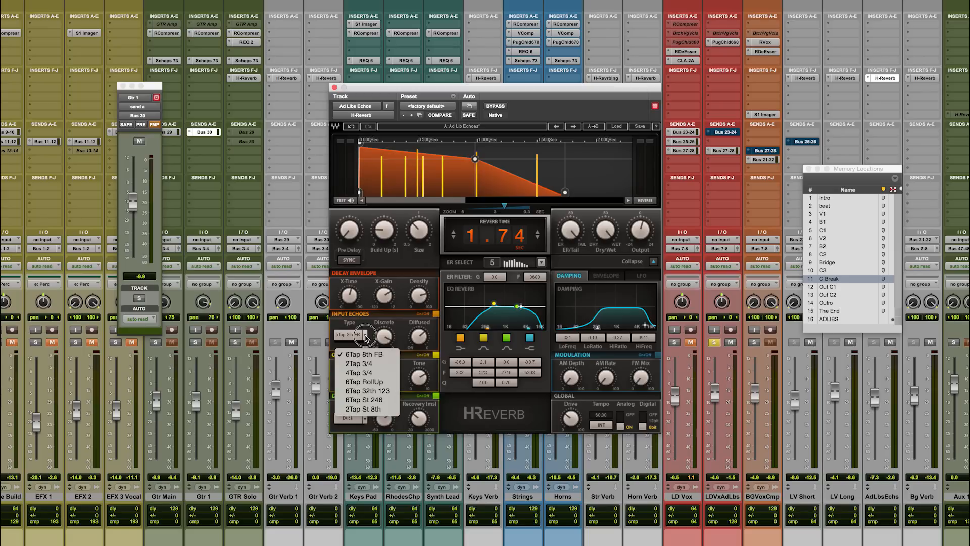
{"action": "left_click", "coordinate": [366, 334]}
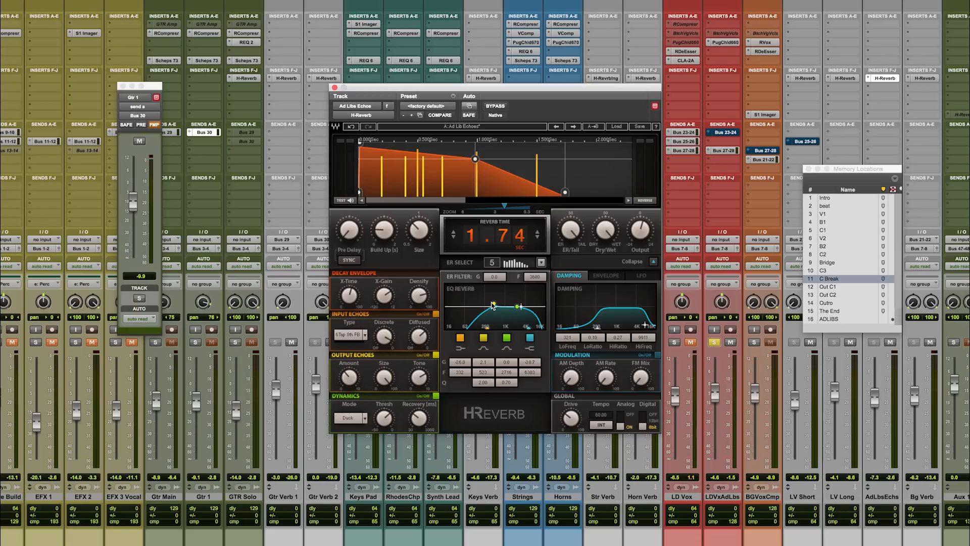
{"action": "left_click", "coordinate": [384, 344]}
{"action": "left_click", "coordinate": [417, 421]}
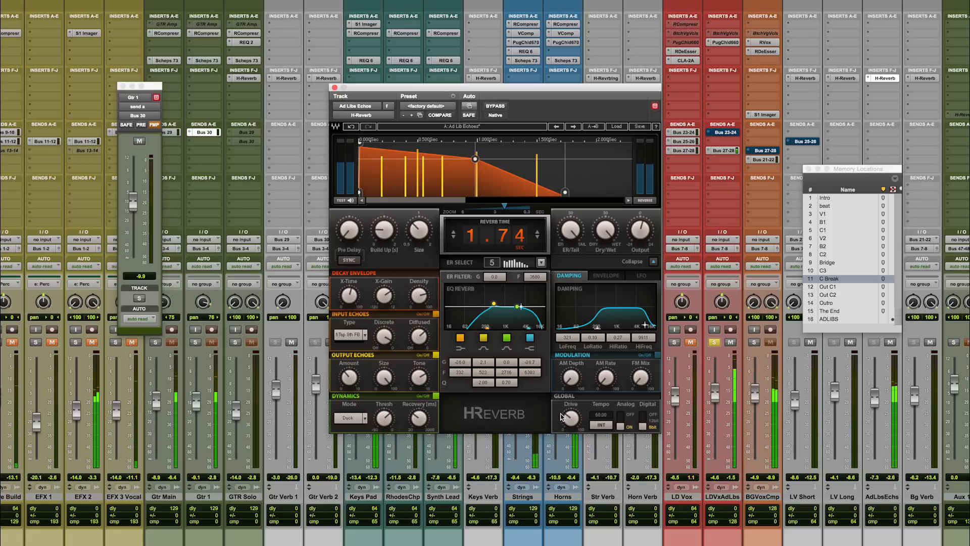
{"action": "mouse_move", "coordinate": [572, 427]}
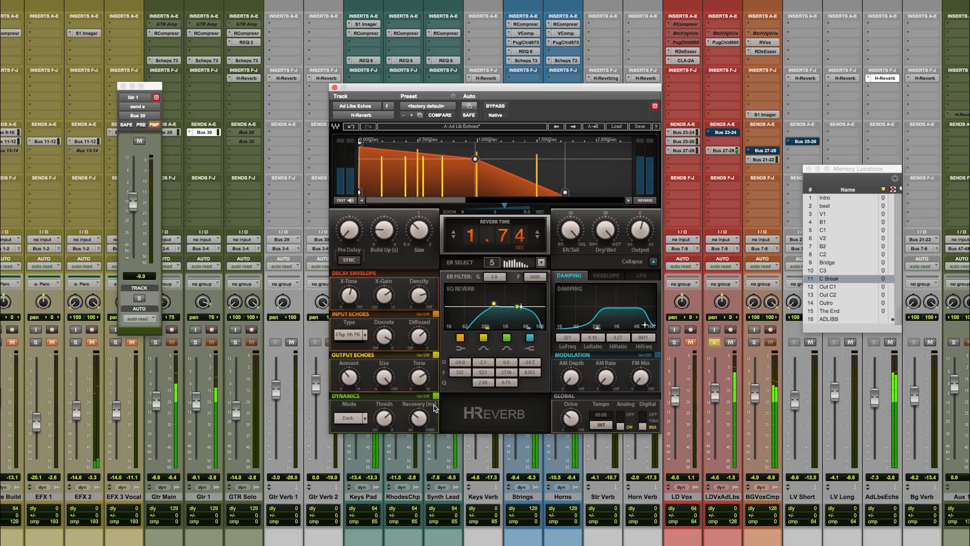
Go to the ADLIBS memory location and toggle the ad-lib reverb's Dynamics section to compare the ducking.
{"action": "left_click", "coordinate": [835, 320]}
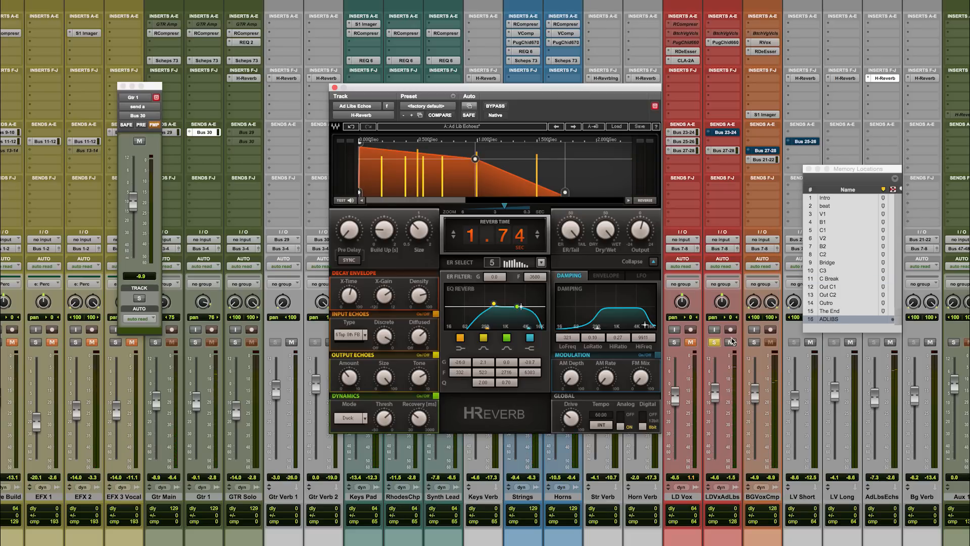
{"action": "left_click", "coordinate": [436, 397]}
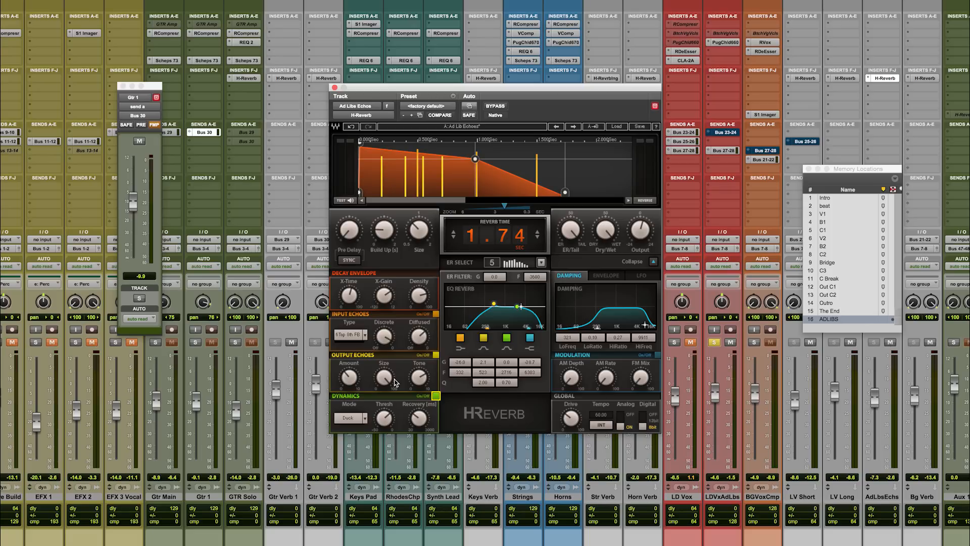
Switch the ad-lib reverb to its reversed setting B, play it, and unsolo LDVxAdLbs to hear it in the mix.
{"action": "left_click", "coordinate": [508, 127]}
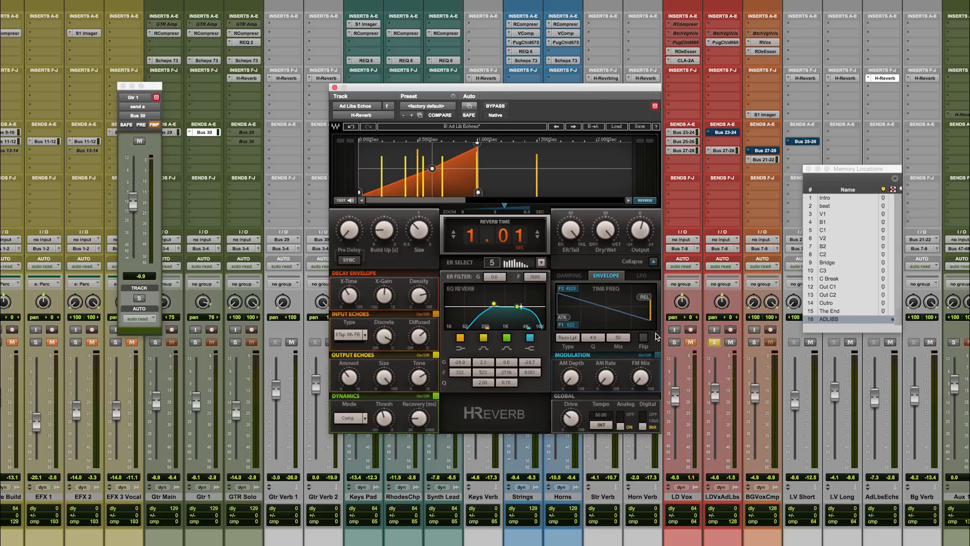
{"action": "key", "text": "space"}
{"action": "left_click", "coordinate": [714, 343]}
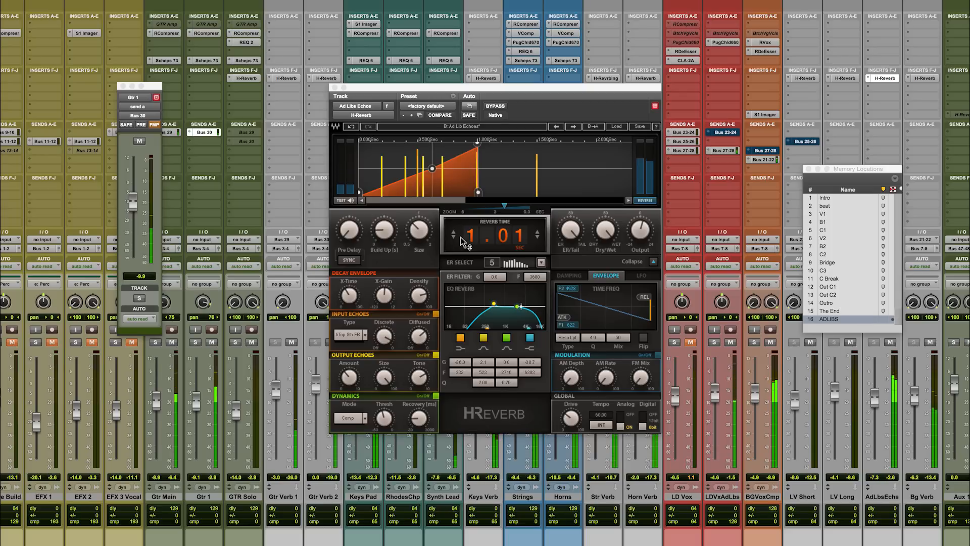
Return the ad-lib reverb to setting A, and solo LD Vox at the B1 memory location with the LV Short return's H-Reverb open.
{"action": "left_click", "coordinate": [496, 130]}
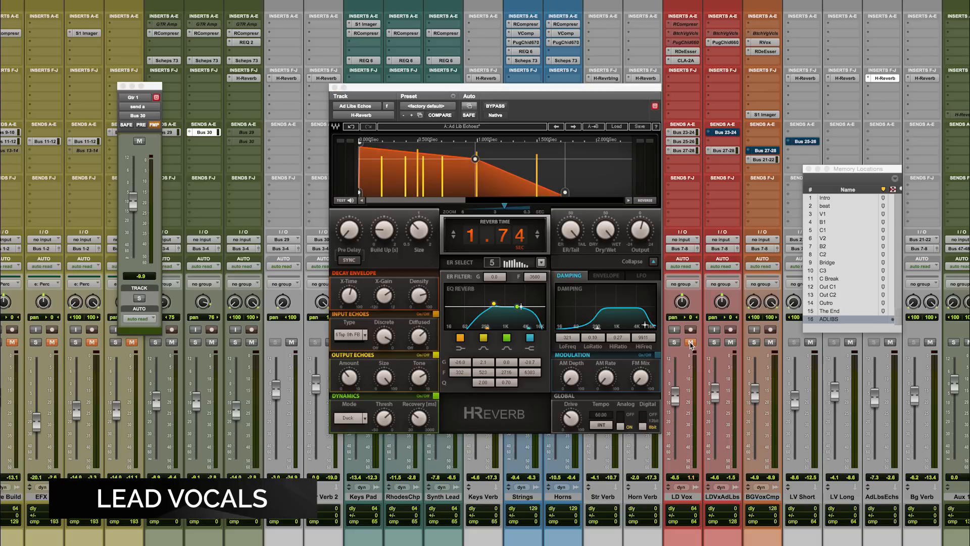
{"action": "left_click", "coordinate": [674, 343]}
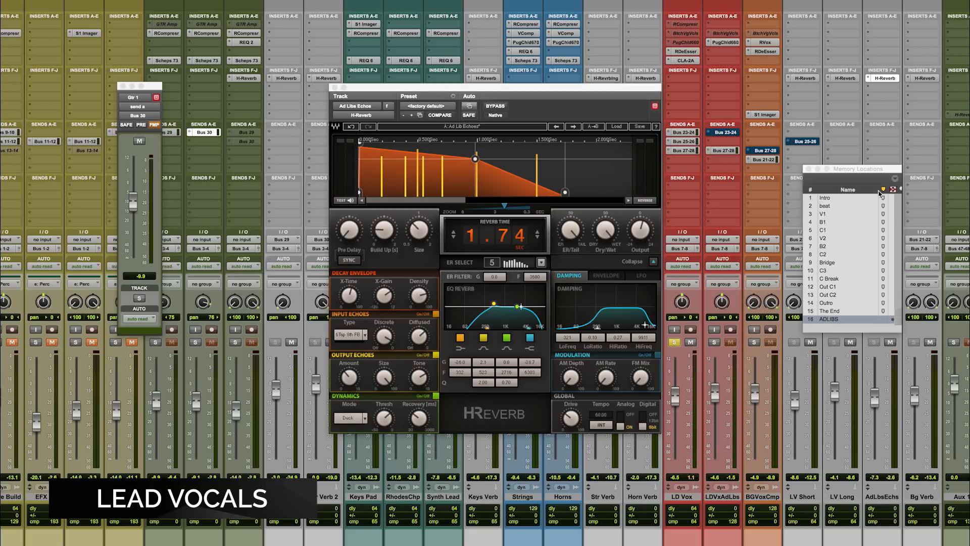
{"action": "left_click", "coordinate": [830, 224]}
{"action": "left_click", "coordinate": [828, 214]}
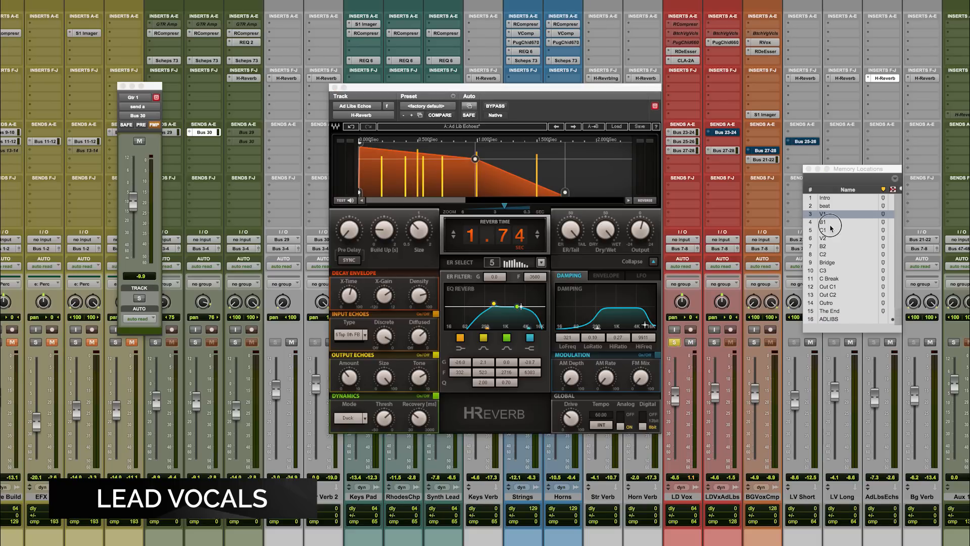
{"action": "left_click", "coordinate": [830, 223]}
{"action": "left_click", "coordinate": [806, 79]}
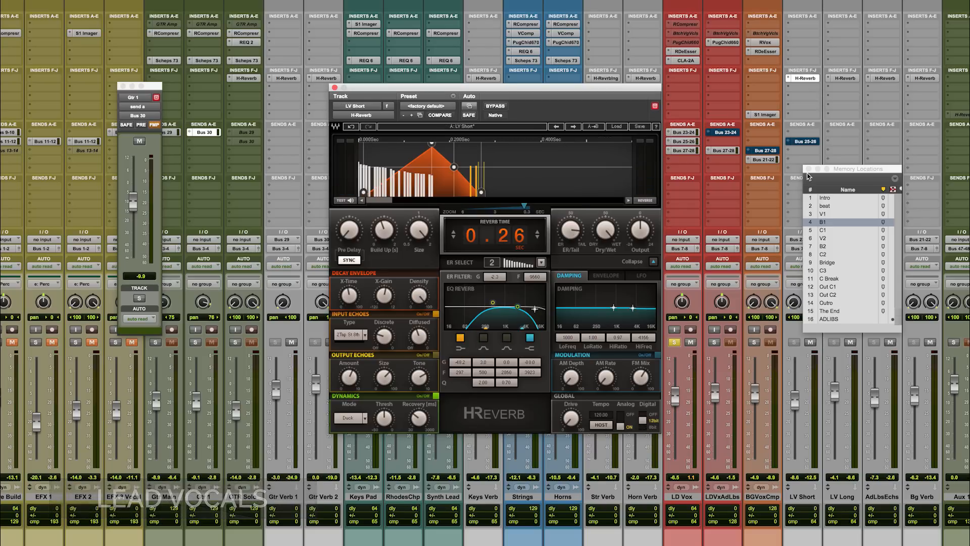
Mute the LV Long and AdLbsEchs returns, and toggle LV Short's mute to compare the soloed lead vocal with and without short reverb.
{"action": "left_click", "coordinate": [851, 343]}
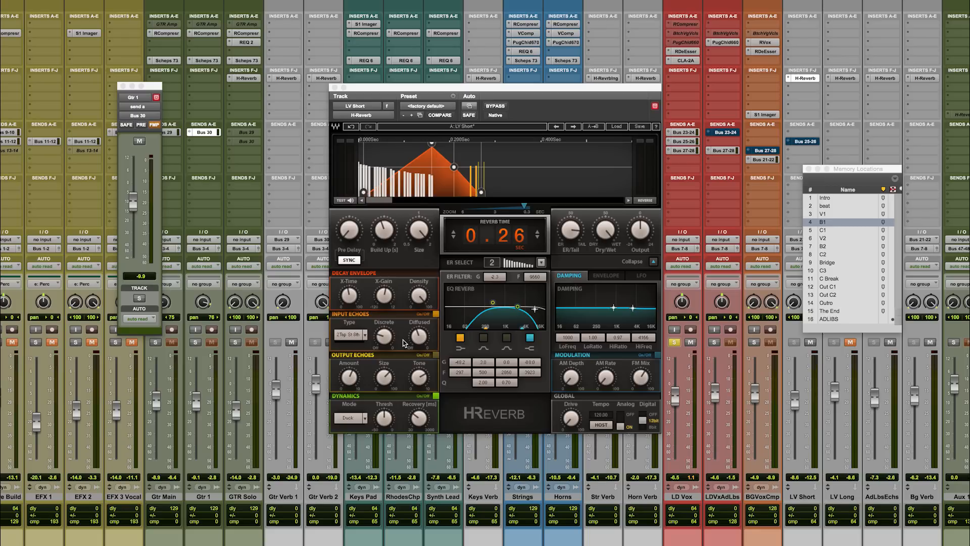
{"action": "mouse_move", "coordinate": [418, 337]}
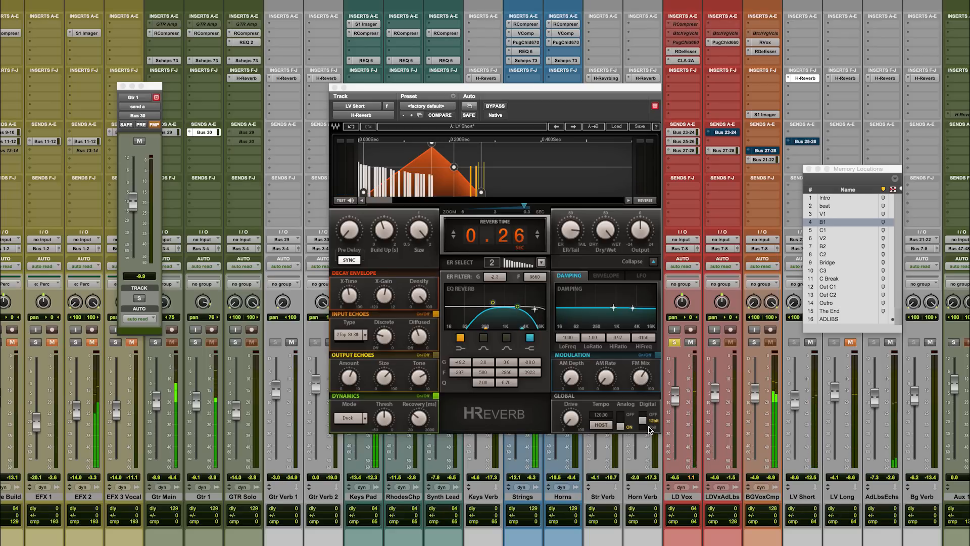
{"action": "left_click", "coordinate": [889, 342]}
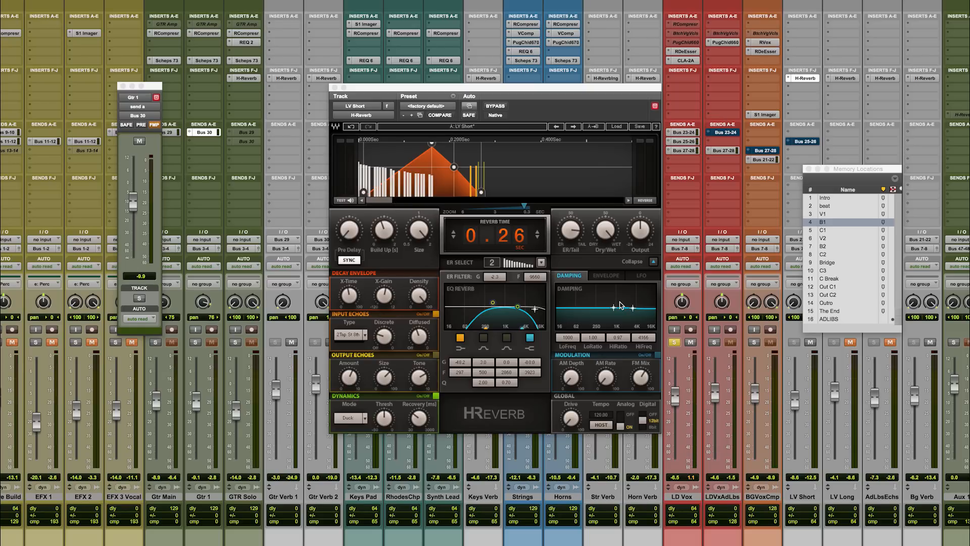
{"action": "left_click", "coordinate": [810, 343]}
{"action": "left_click", "coordinate": [810, 343]}
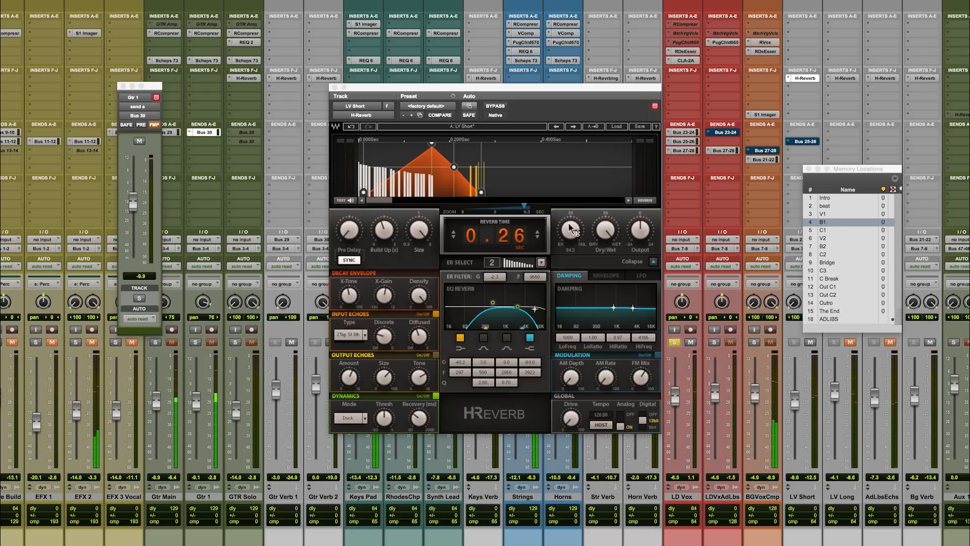
Switch the LV Short reverb to setting B and sweep ER/Tail to hear early reflections alone, tail alone, and the original blend.
{"action": "left_click", "coordinate": [594, 128]}
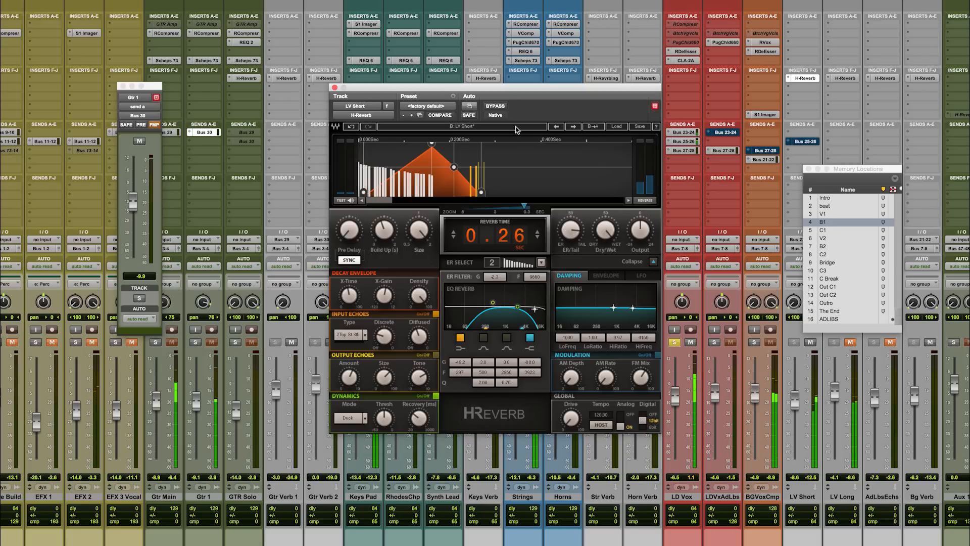
{"action": "left_click_drag", "start_coordinate": [572, 237], "coordinate": [573, 238]}
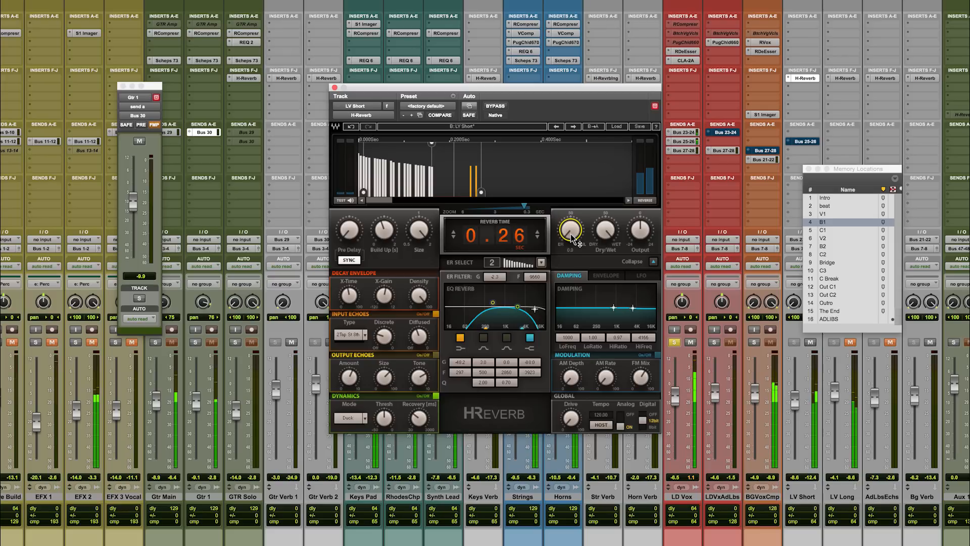
{"action": "left_click_drag", "start_coordinate": [572, 235], "coordinate": [572, 184]}
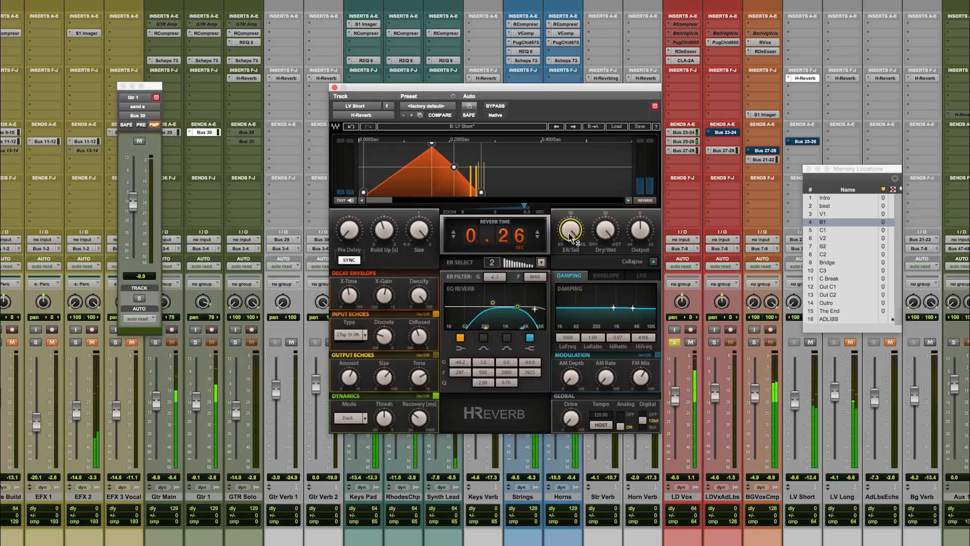
{"action": "mouse_move", "coordinate": [571, 236]}
{"action": "left_click_drag", "start_coordinate": [571, 237], "coordinate": [571, 245]}
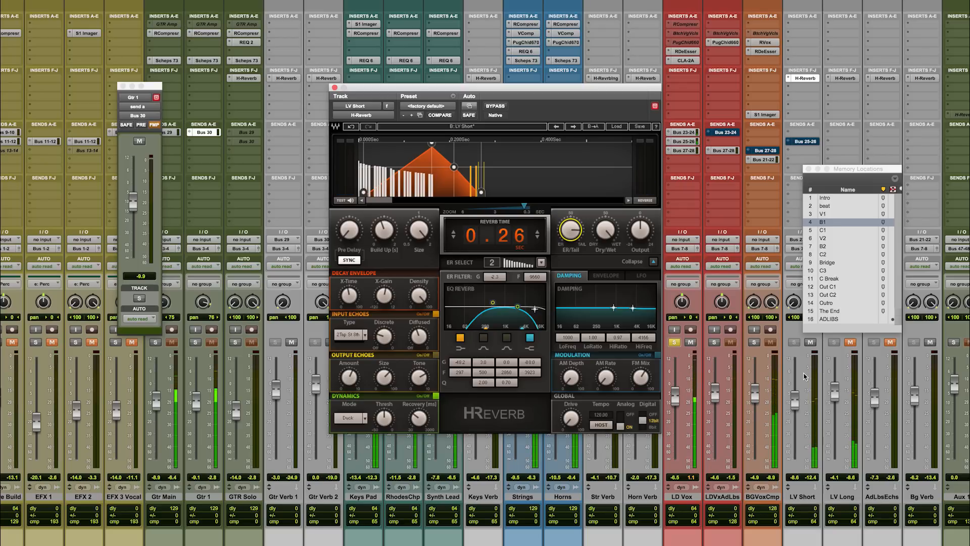
Unsolo LD Vox and toggle LV Short's mute to compare the short vocal reverb in the full mix.
{"action": "left_click", "coordinate": [674, 342]}
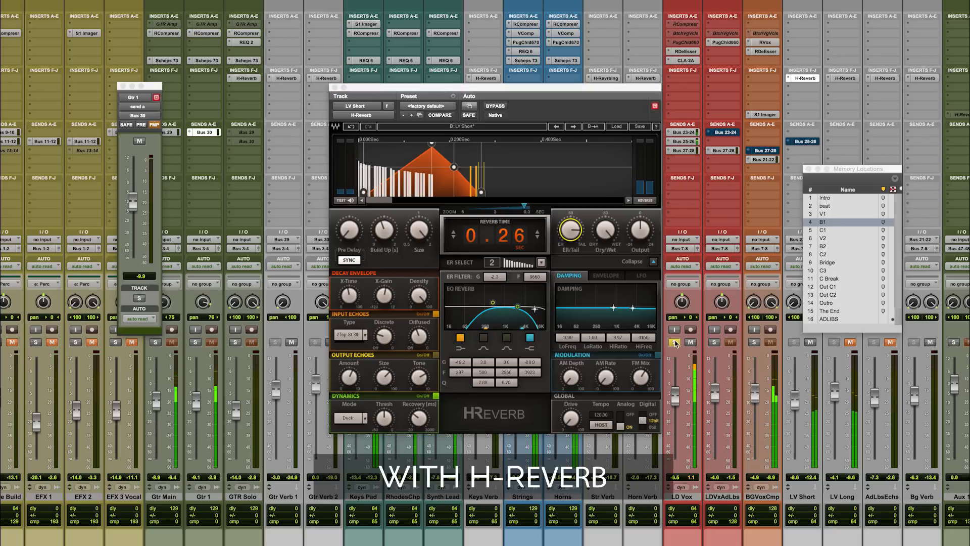
{"action": "left_click", "coordinate": [811, 344]}
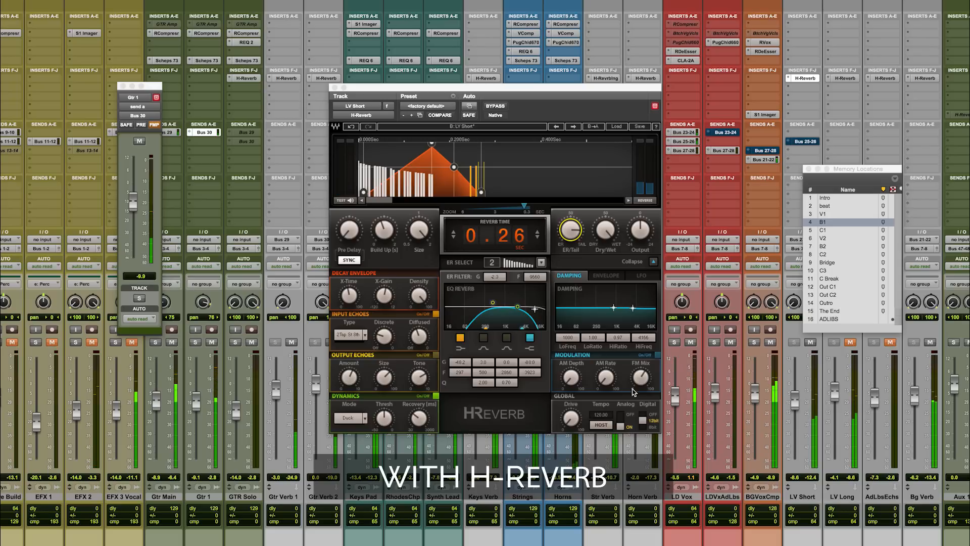
{"action": "left_click", "coordinate": [798, 402]}
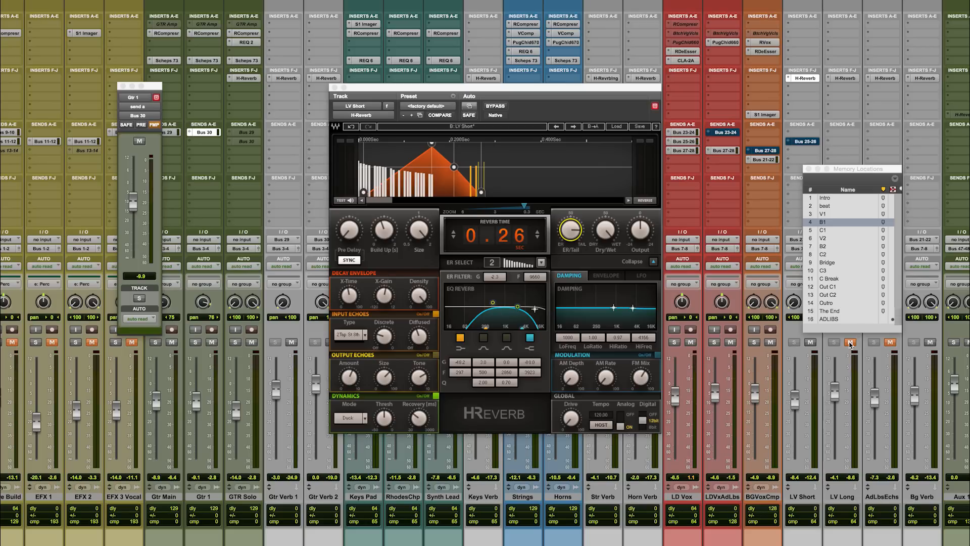
Return to the B1 memory location, solo LD Vox, and open the H-Reverb on the LV Long return.
{"action": "left_click", "coordinate": [823, 213]}
{"action": "left_click", "coordinate": [830, 223]}
{"action": "left_click", "coordinate": [674, 342]}
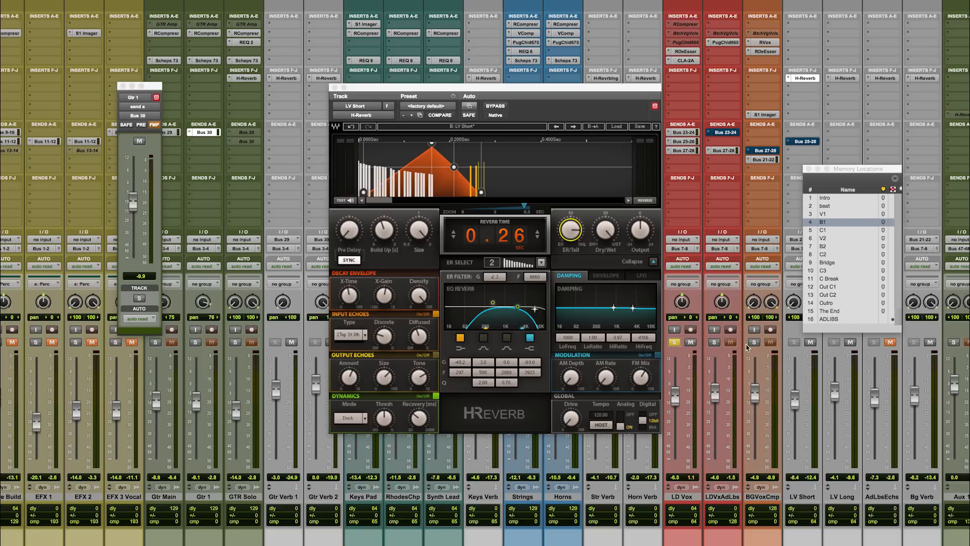
{"action": "left_click", "coordinate": [839, 78]}
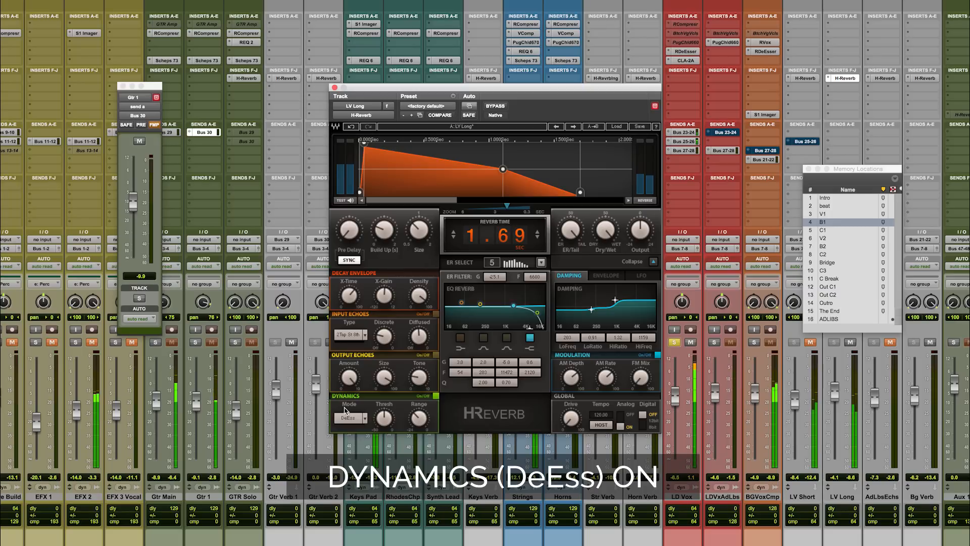
Toggle the LV Long reverb's Dynamics section in DeEss mode to compare the de-essing, leaving it on.
{"action": "left_click", "coordinate": [436, 397]}
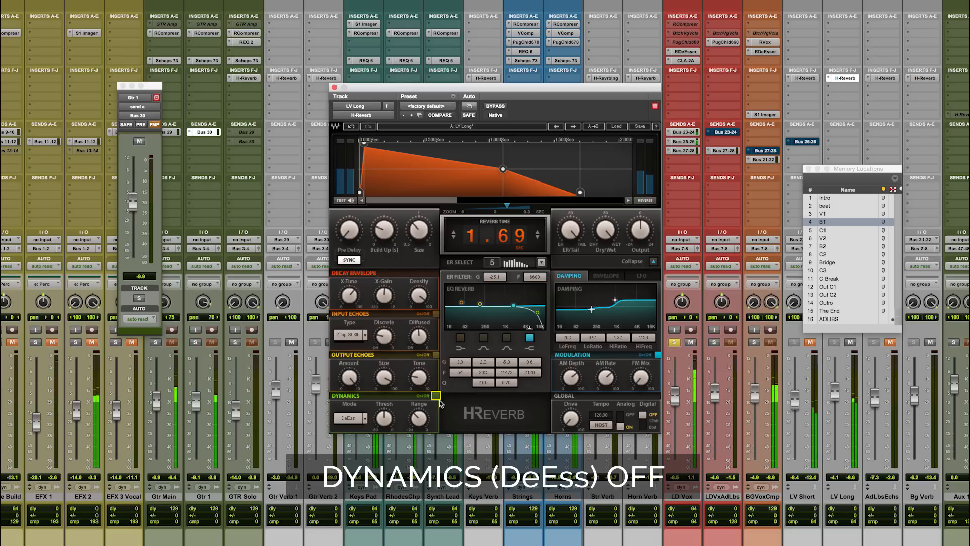
{"action": "left_click", "coordinate": [435, 396]}
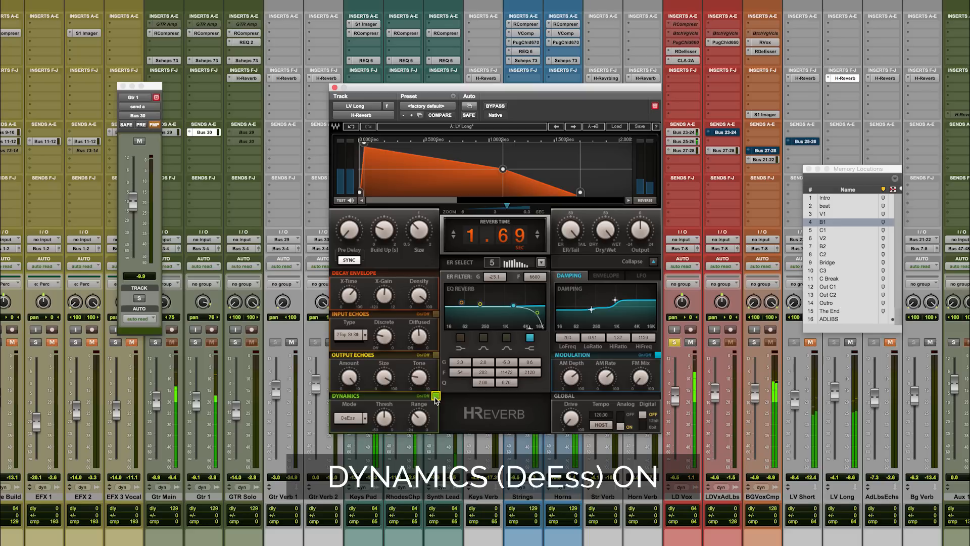
{"action": "left_click", "coordinate": [435, 396]}
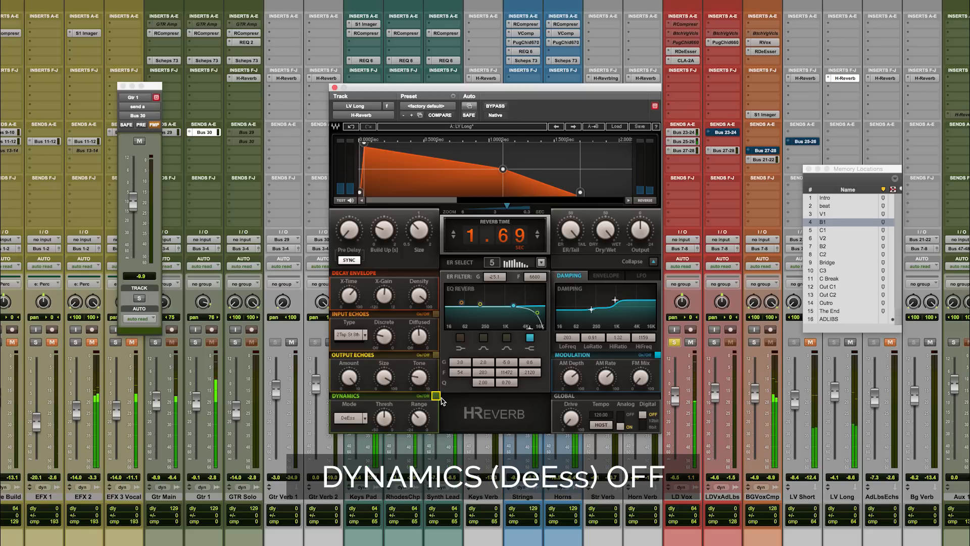
{"action": "left_click", "coordinate": [436, 396]}
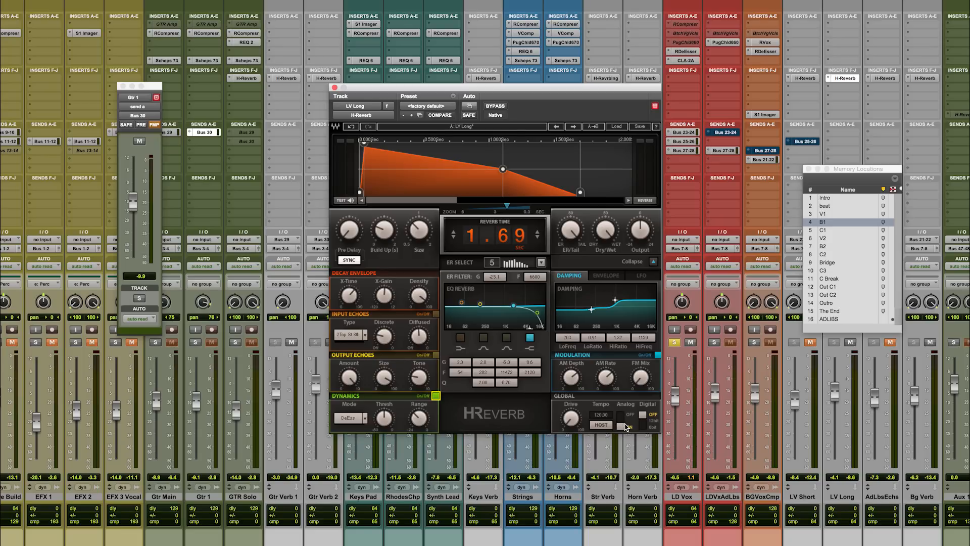
Play and unsolo LD Vox to hear both vocal reverbs in the mix, unmuting AdLbsEchs and viewing the LV Short and LV Long H-Reverbs.
{"action": "left_click", "coordinate": [810, 343]}
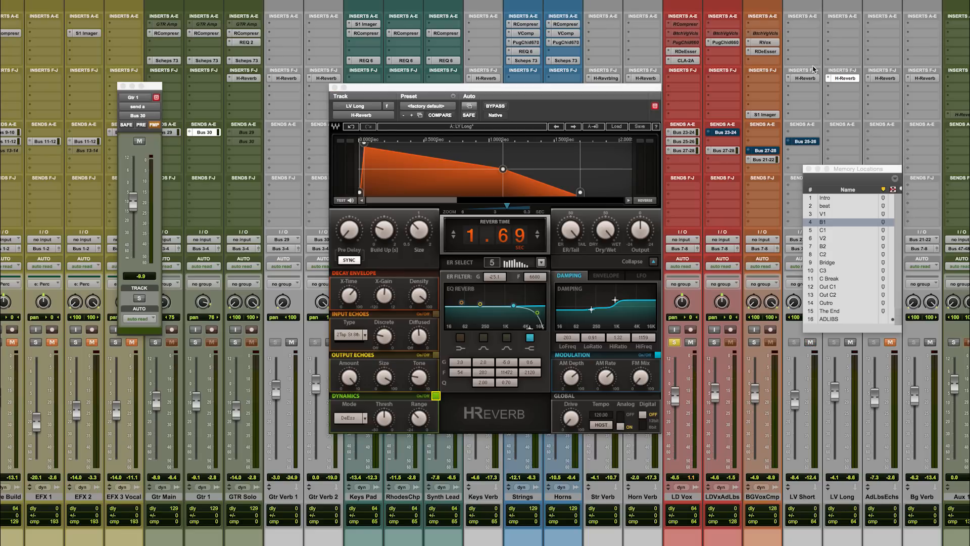
{"action": "left_click", "coordinate": [807, 79]}
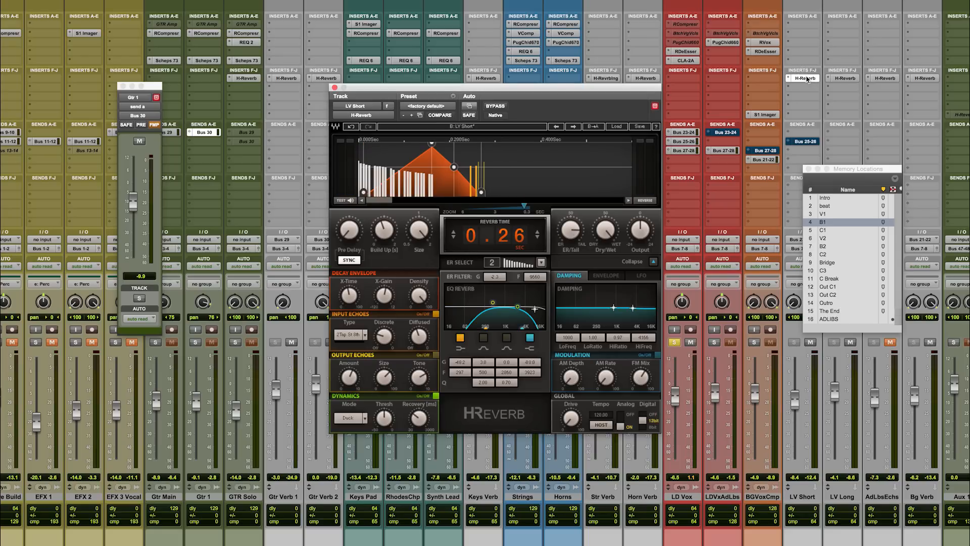
{"action": "key", "text": "space"}
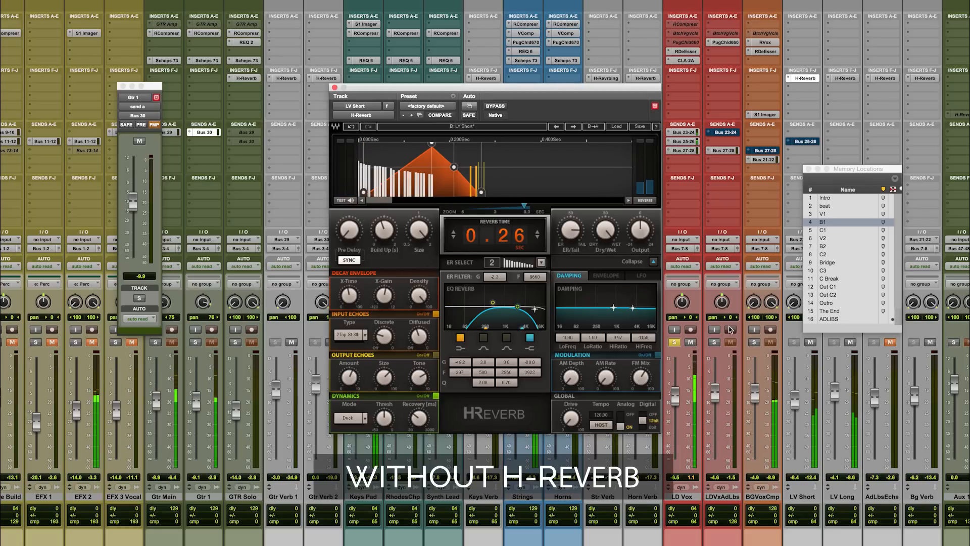
{"action": "left_click", "coordinate": [673, 342]}
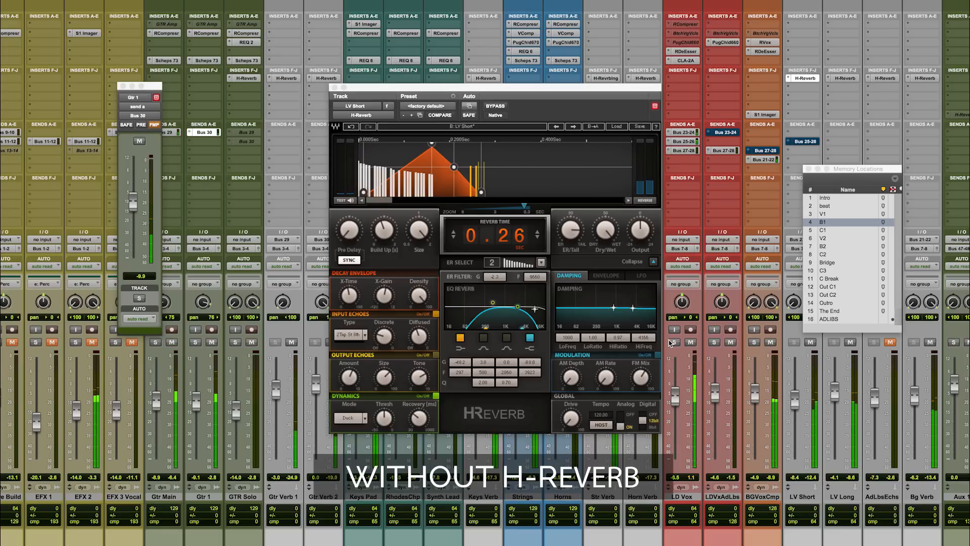
{"action": "left_click", "coordinate": [890, 342]}
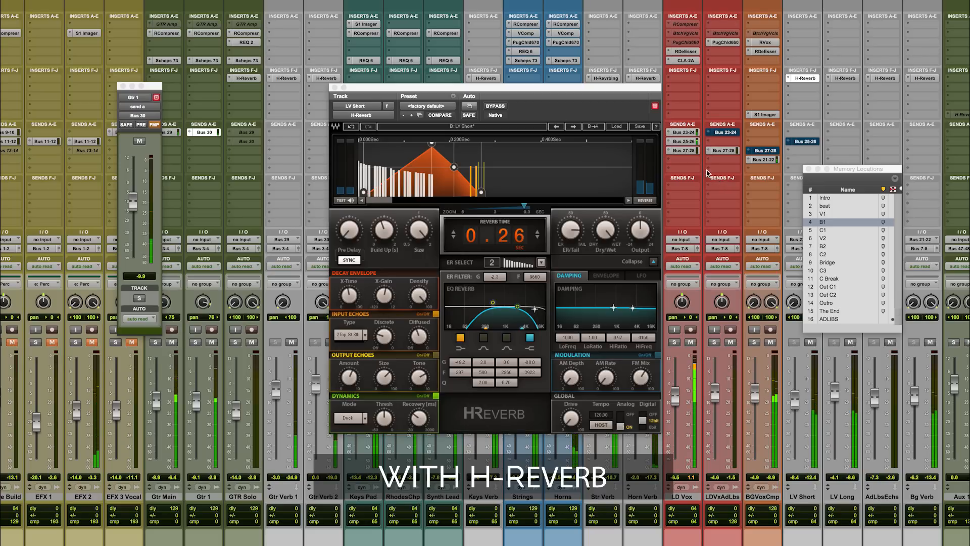
{"action": "left_click", "coordinate": [842, 79]}
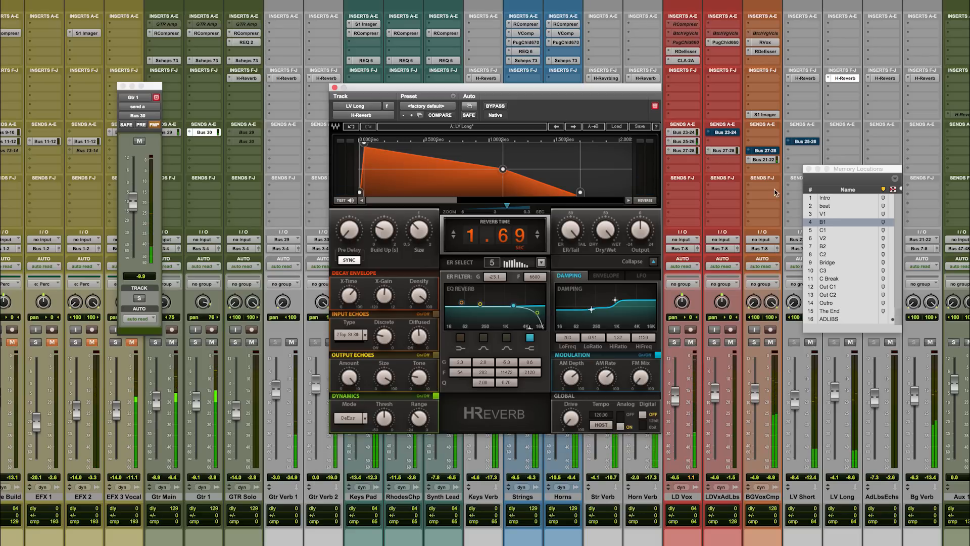
Play the full mix from the Intro memory location and toggle the ALL VERB group's mutes to compare it with and without reverb.
{"action": "left_click", "coordinate": [831, 198]}
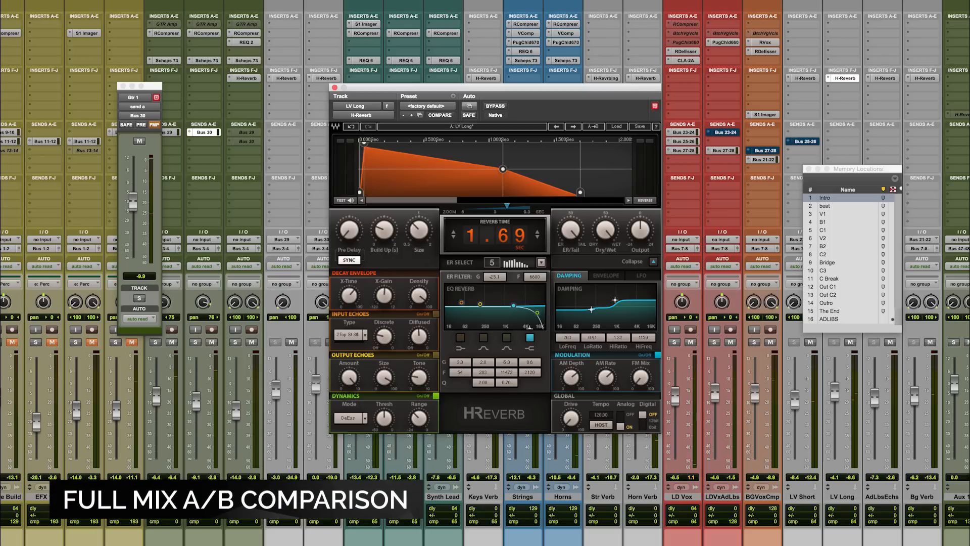
{"action": "key", "text": "d"}
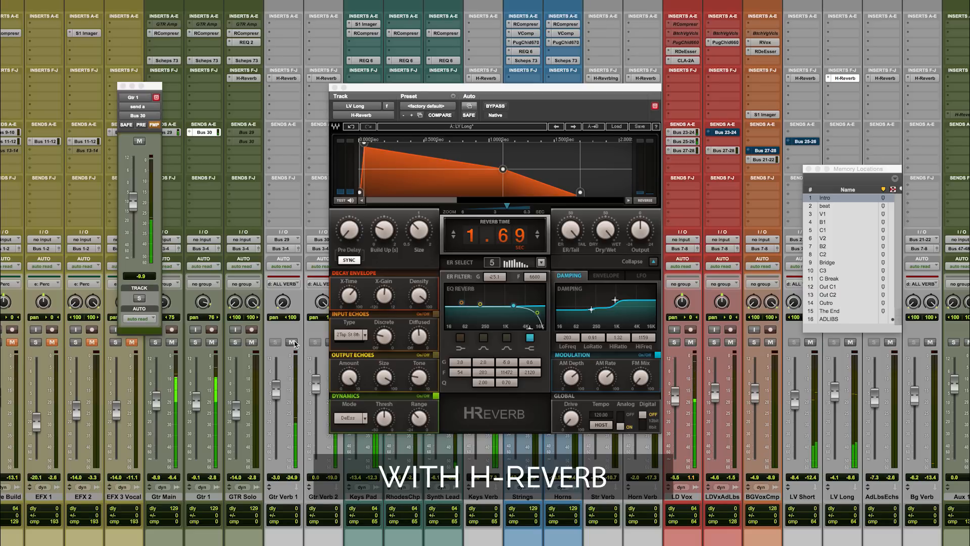
{"action": "left_click", "coordinate": [292, 343]}
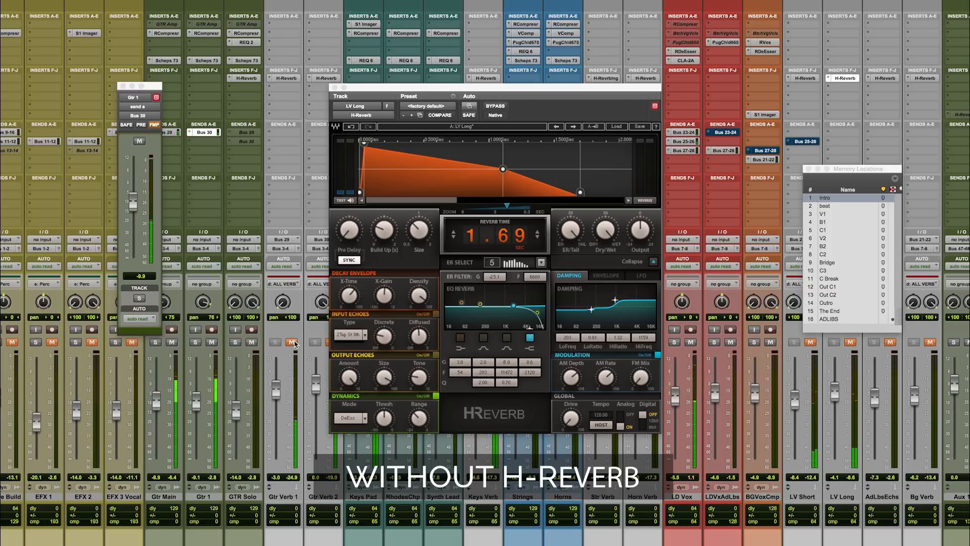
{"action": "left_click", "coordinate": [293, 343]}
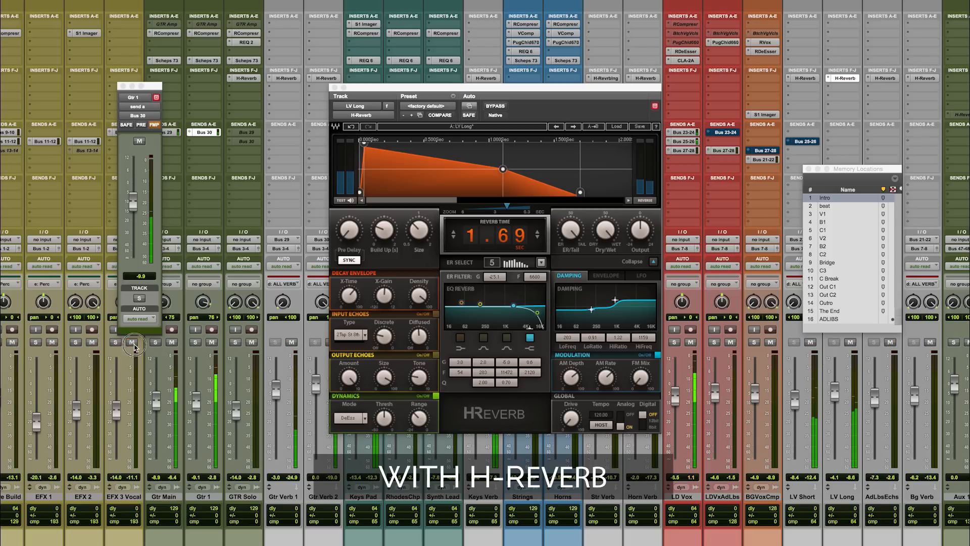
{"action": "left_click", "coordinate": [292, 343]}
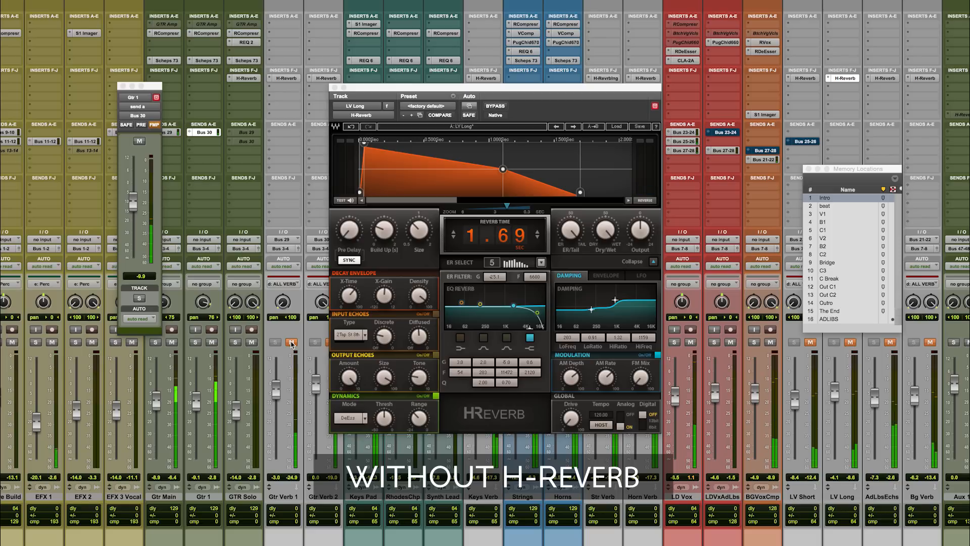
{"action": "left_click", "coordinate": [291, 343]}
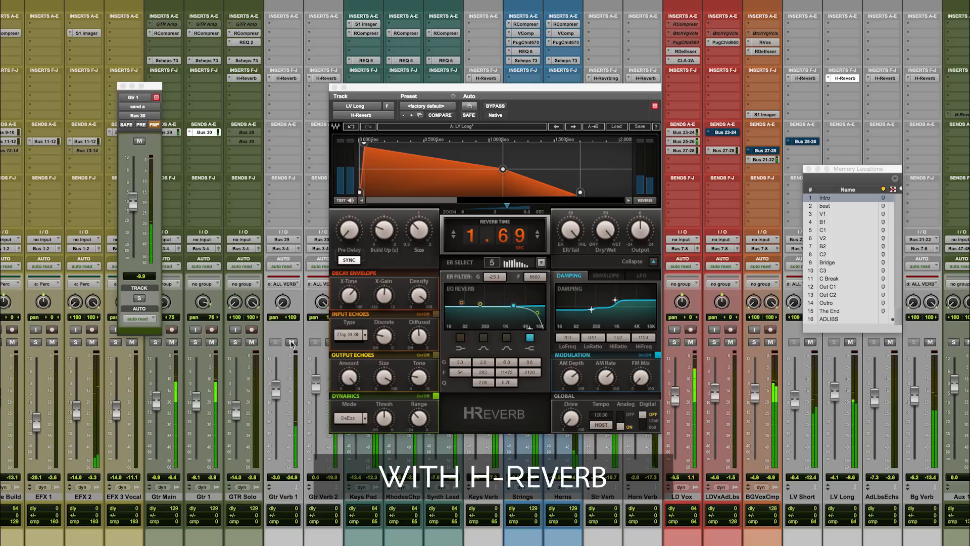
{"action": "left_click", "coordinate": [292, 343]}
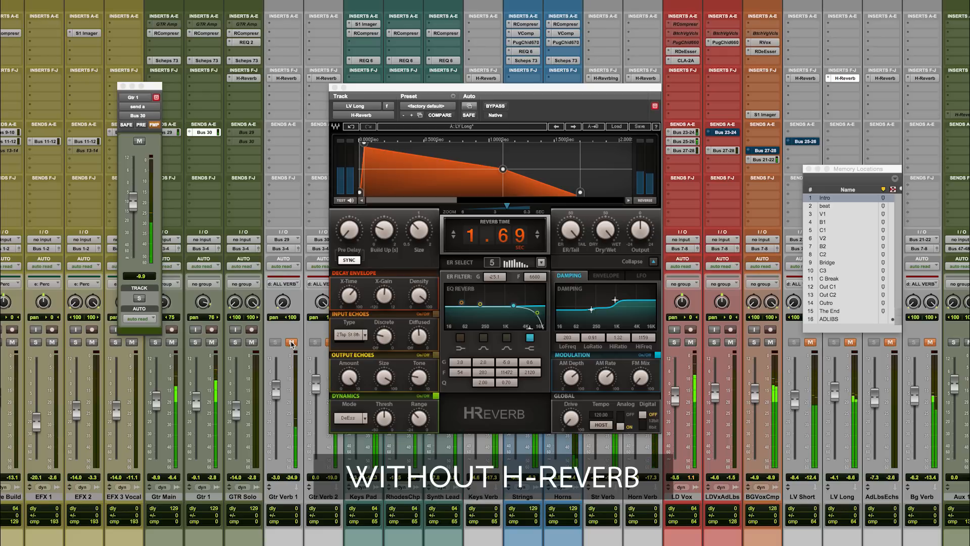
{"action": "left_click", "coordinate": [292, 344]}
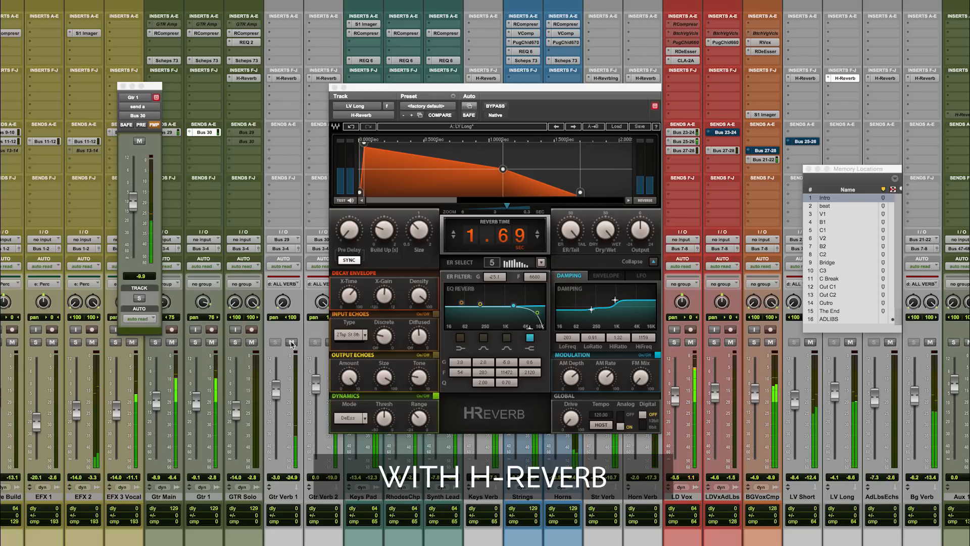
Keep muting and unmuting the grouped reverb returns during playback to compare the mix without and with H-Reverb, leaving them unmuted.
{"action": "left_click", "coordinate": [291, 343]}
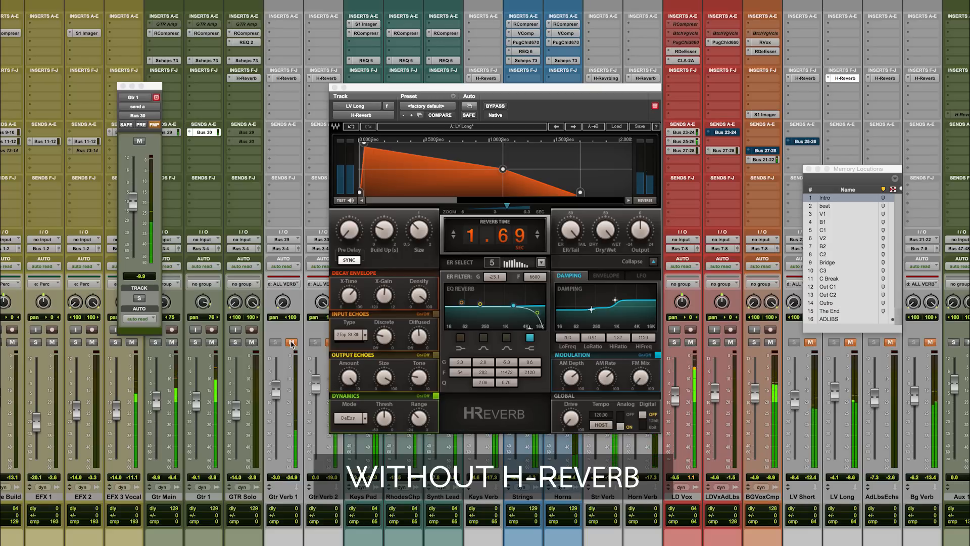
{"action": "left_click", "coordinate": [292, 343]}
{"action": "left_click", "coordinate": [292, 343]}
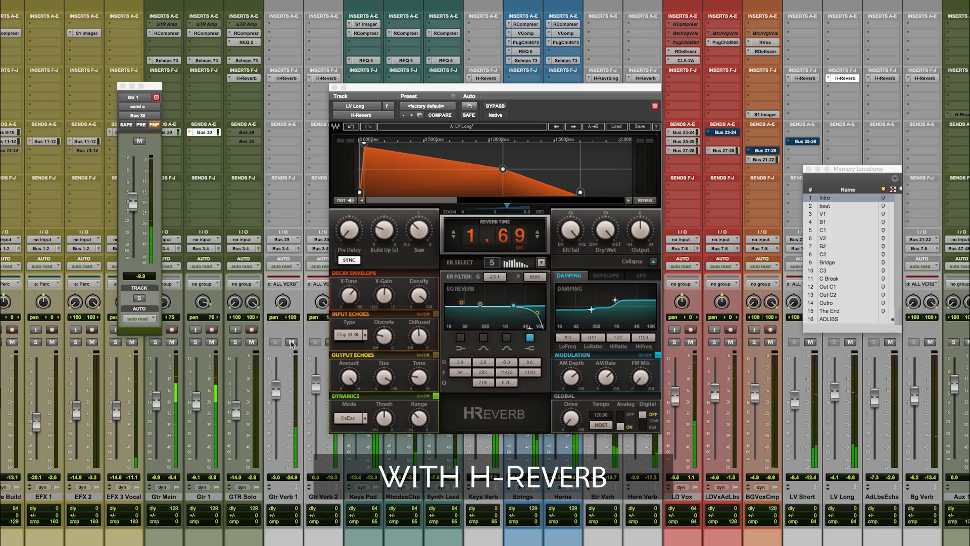
{"action": "left_click", "coordinate": [292, 343]}
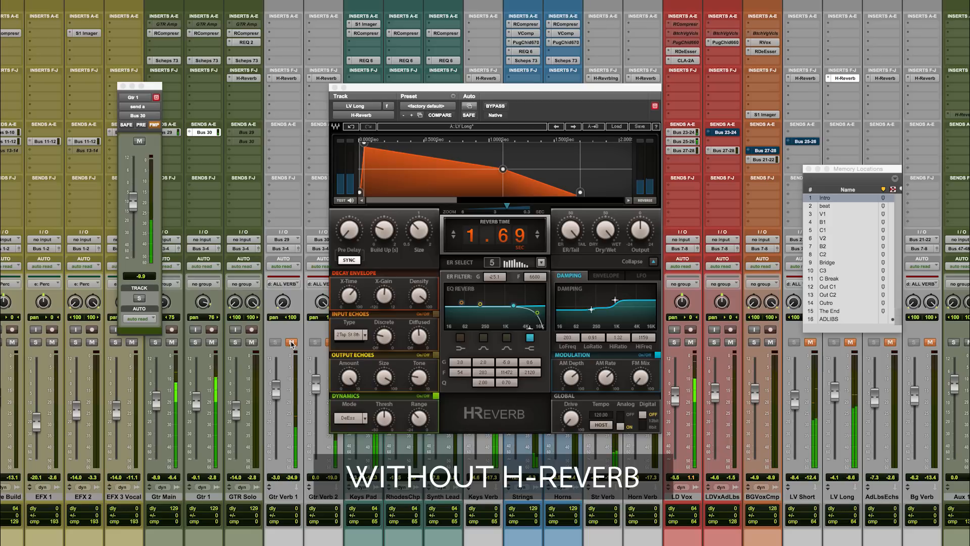
{"action": "left_click", "coordinate": [291, 343]}
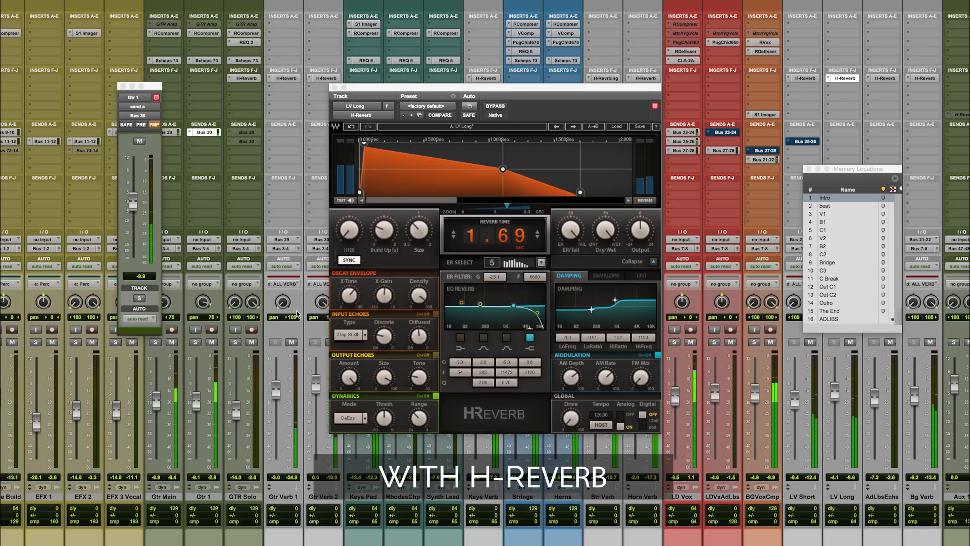
{"action": "left_click", "coordinate": [292, 342]}
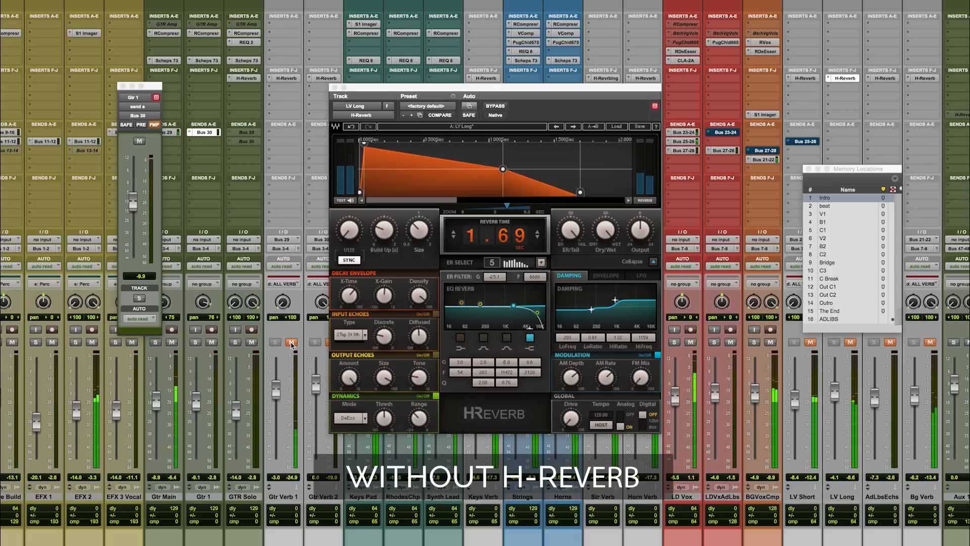
{"action": "left_click", "coordinate": [292, 342]}
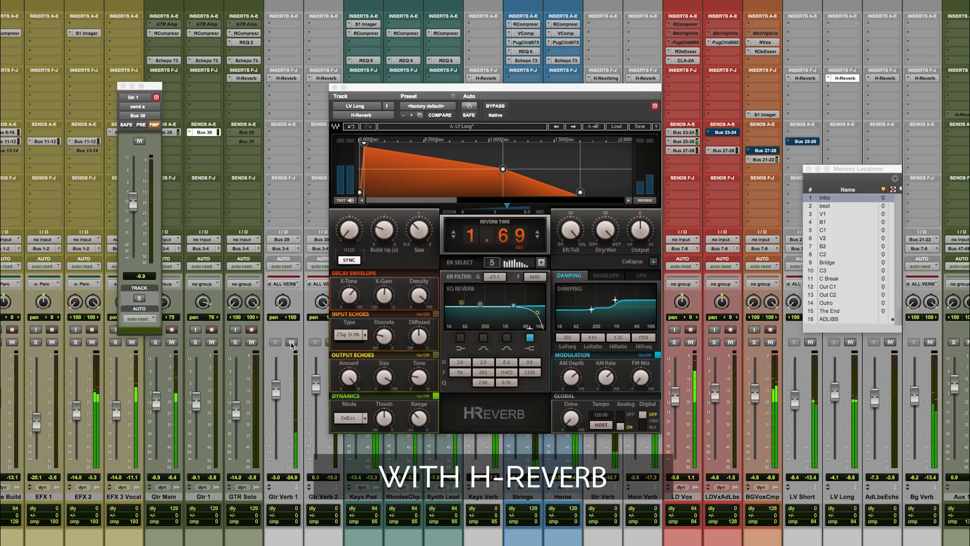
{"action": "left_click", "coordinate": [292, 343]}
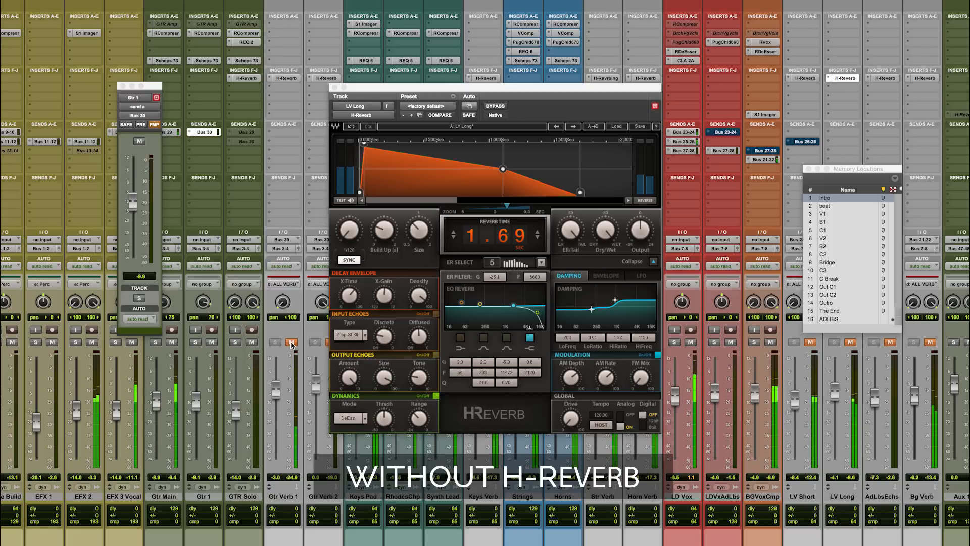
{"action": "left_click", "coordinate": [292, 343]}
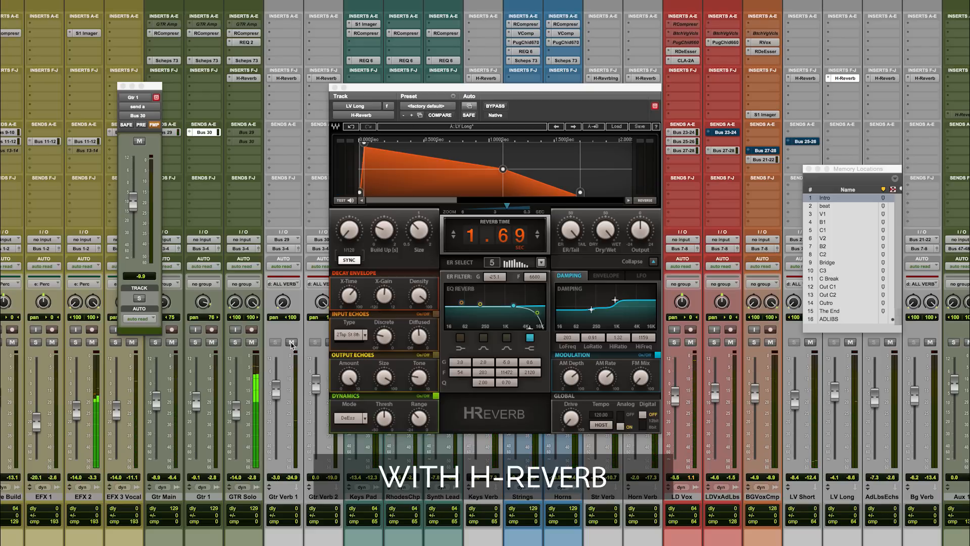
View the H-Reverb settings on GTR Solo, LV Short and LV Long in turn.
{"action": "left_click", "coordinate": [247, 78]}
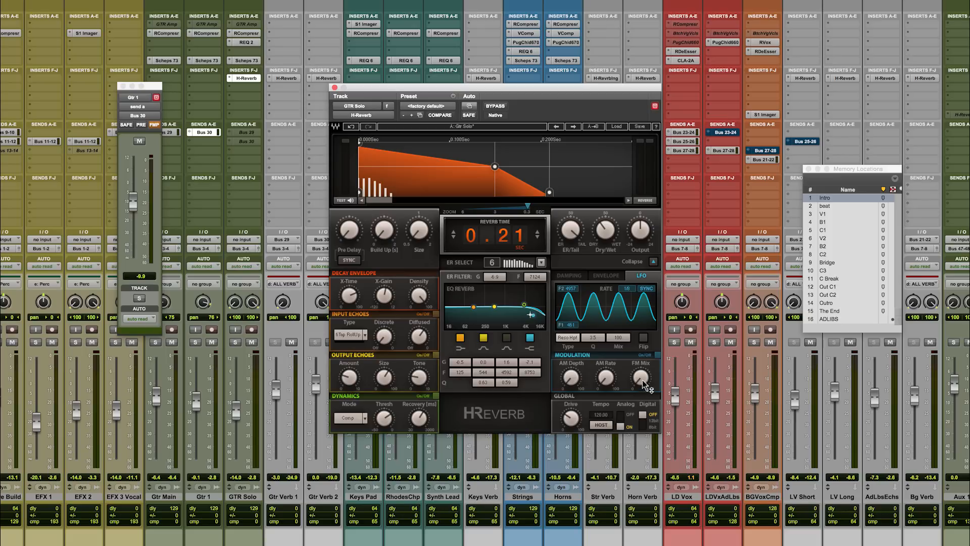
{"action": "left_click", "coordinate": [805, 79]}
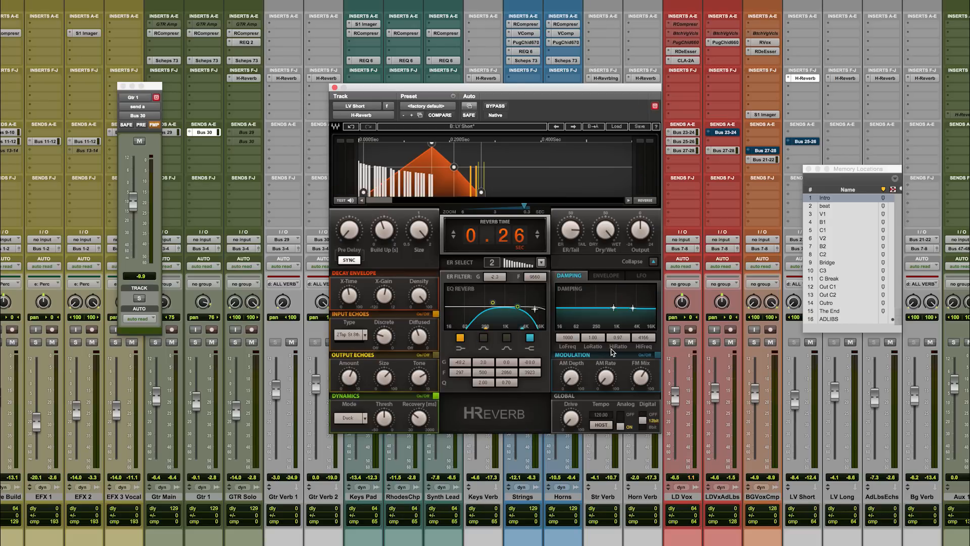
{"action": "left_click", "coordinate": [842, 79]}
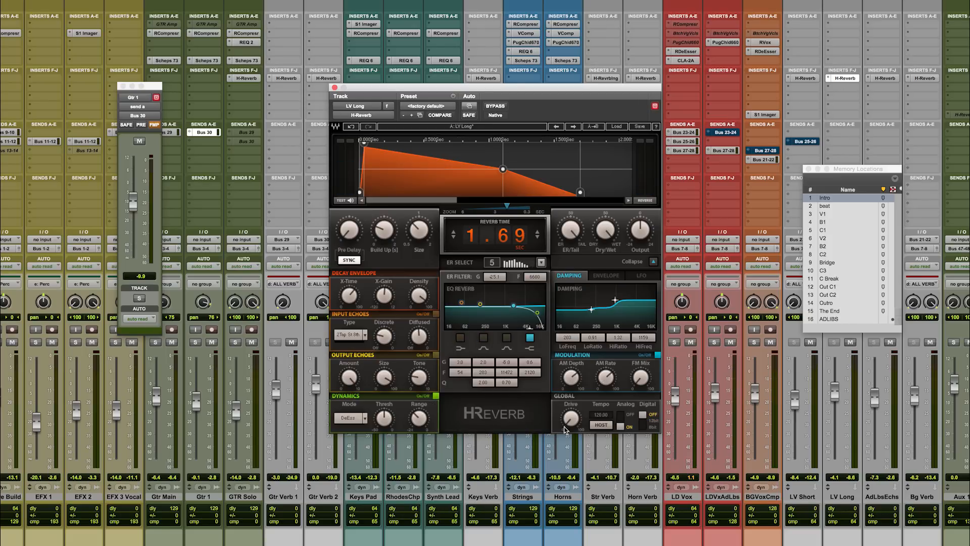